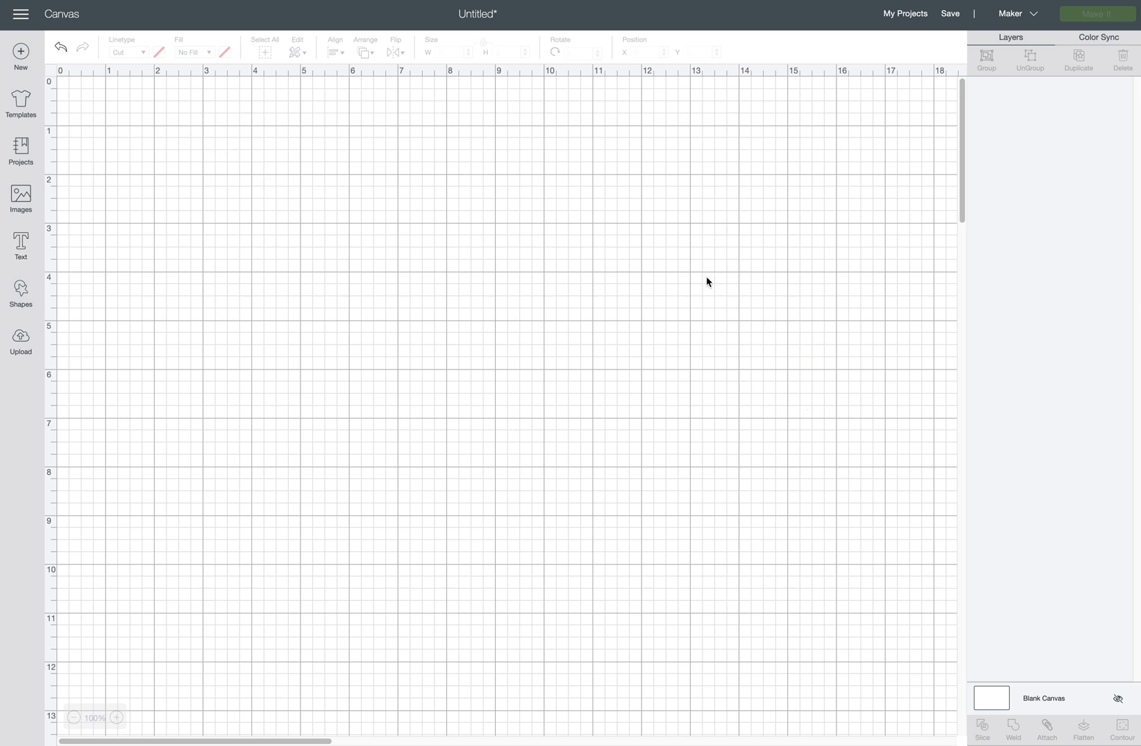
Add a Gumption text 'S' and place it at the canvas's top-left.
click(21, 246)
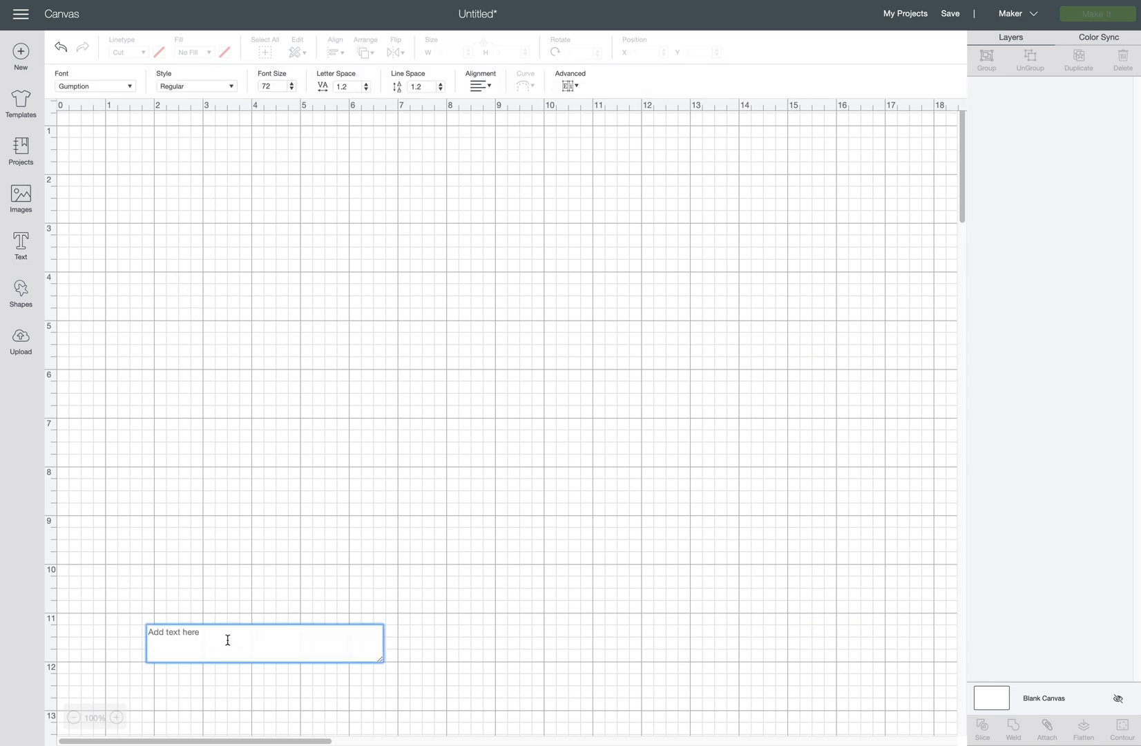
text(S)
drag(212, 595, 608, 607)
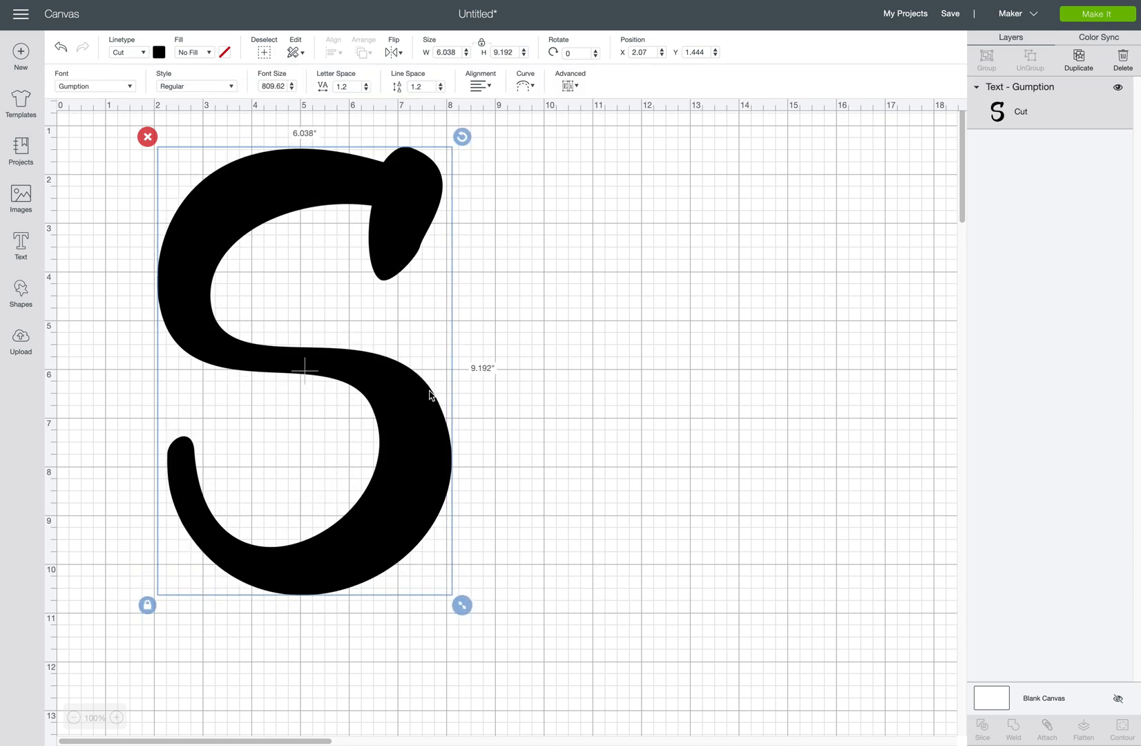
drag(420, 420, 415, 415)
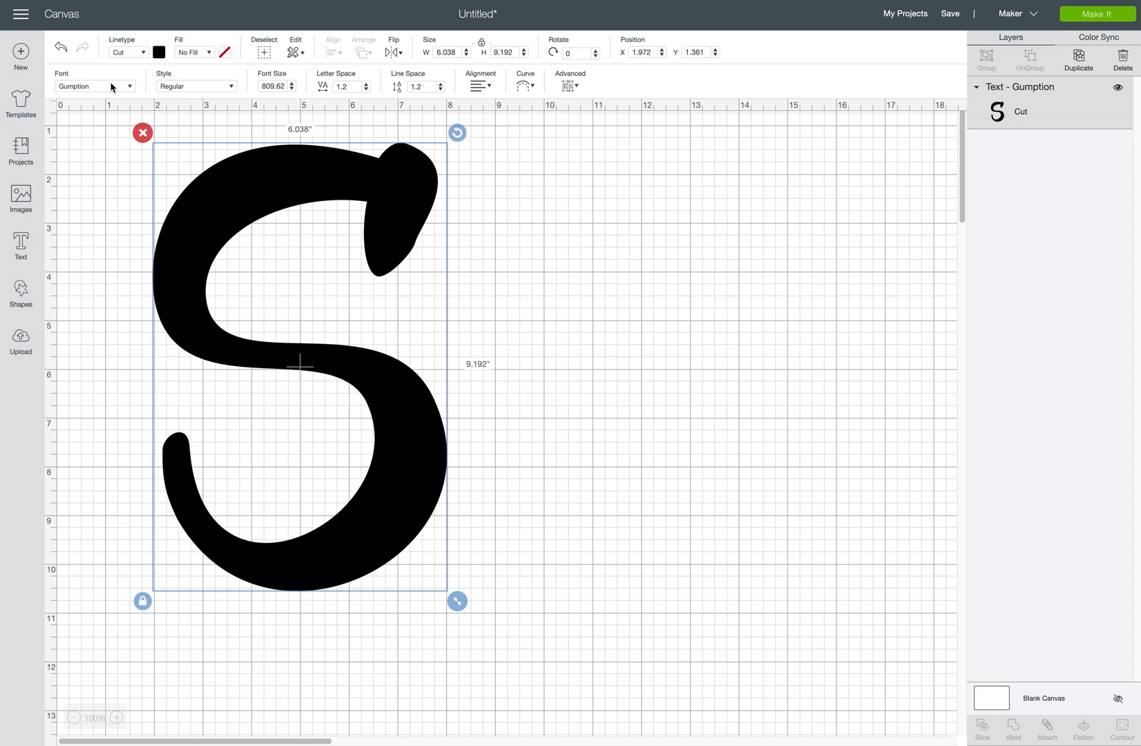
Add a square, unlock proportions, and stretch it into a 7.028 × 1.667-inch bar across the S, then select both.
click(21, 294)
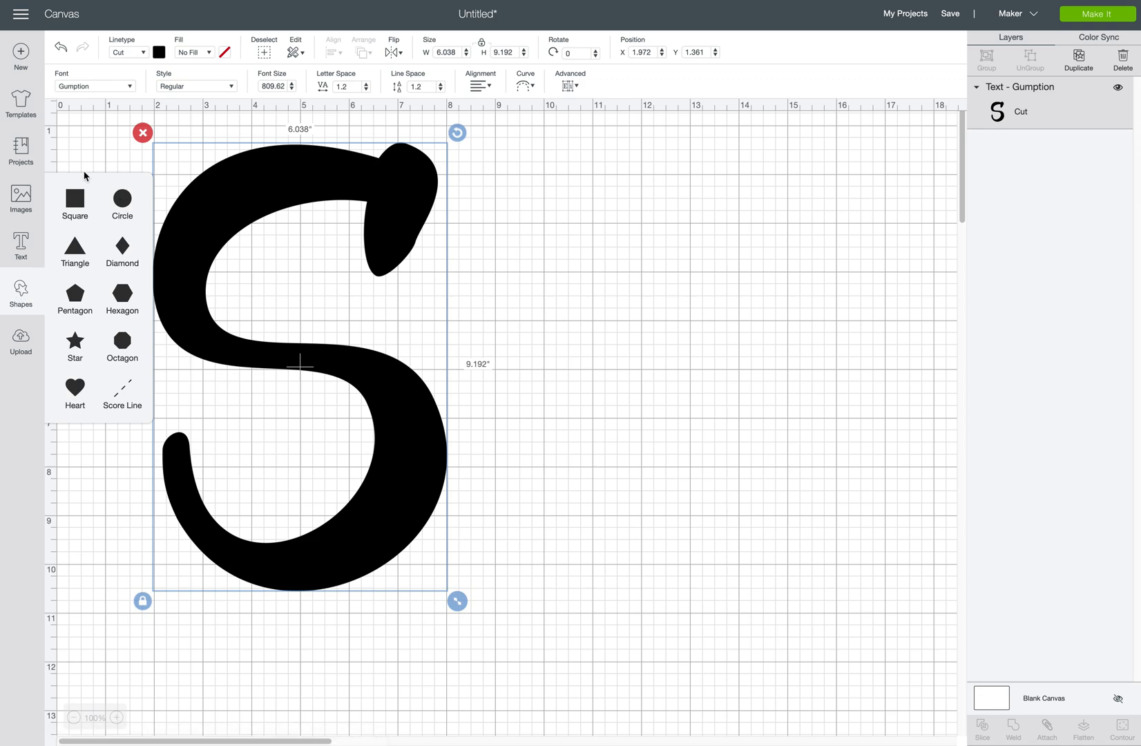
click(76, 202)
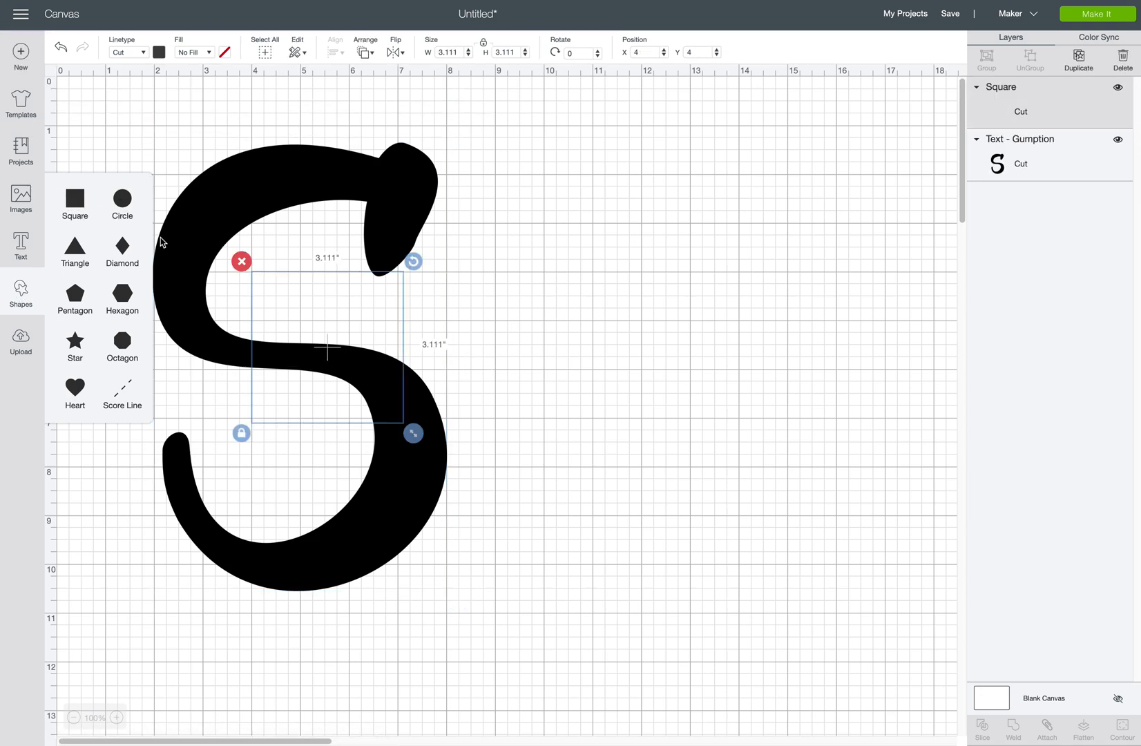
click(289, 322)
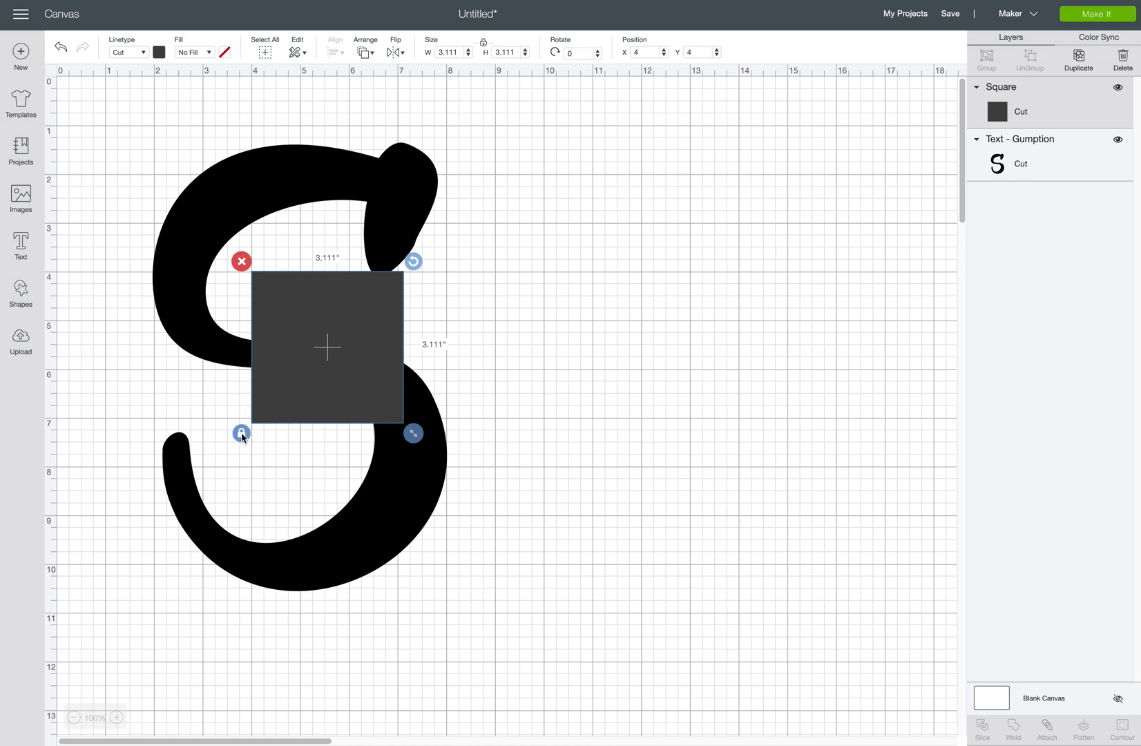
click(241, 433)
drag(358, 346, 234, 364)
drag(290, 449, 482, 377)
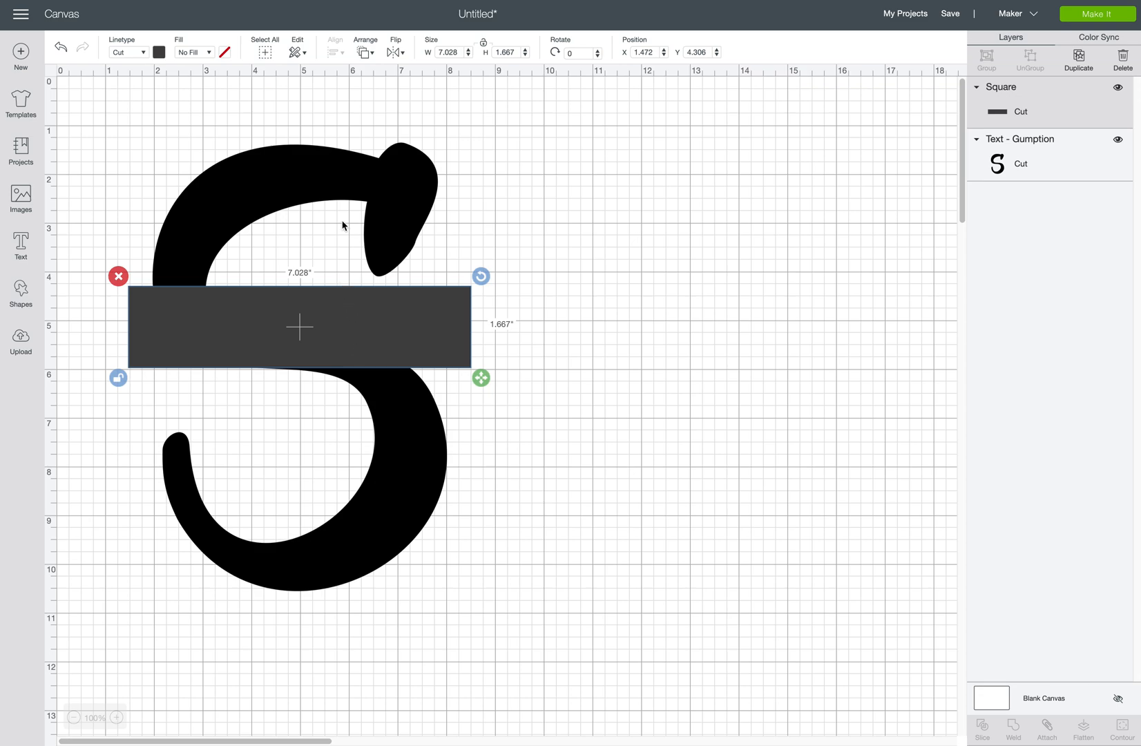
drag(105, 108, 499, 636)
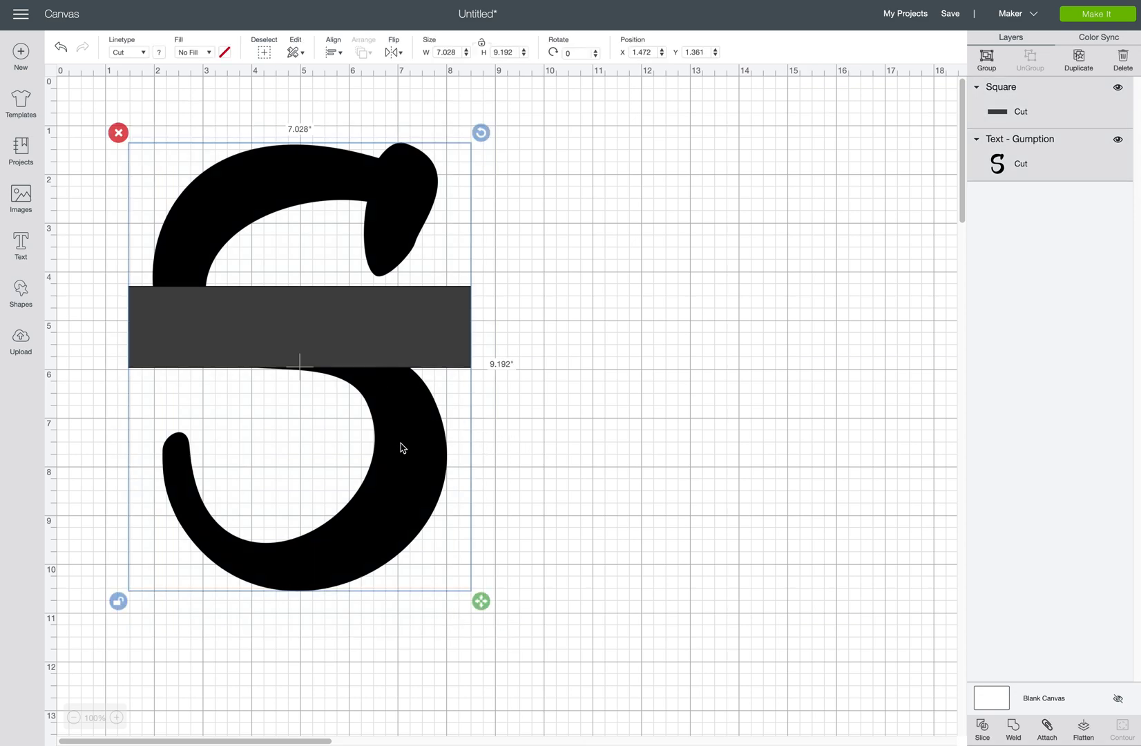
Centre the rectangle on the S horizontally and then both ways, and select both together.
click(334, 54)
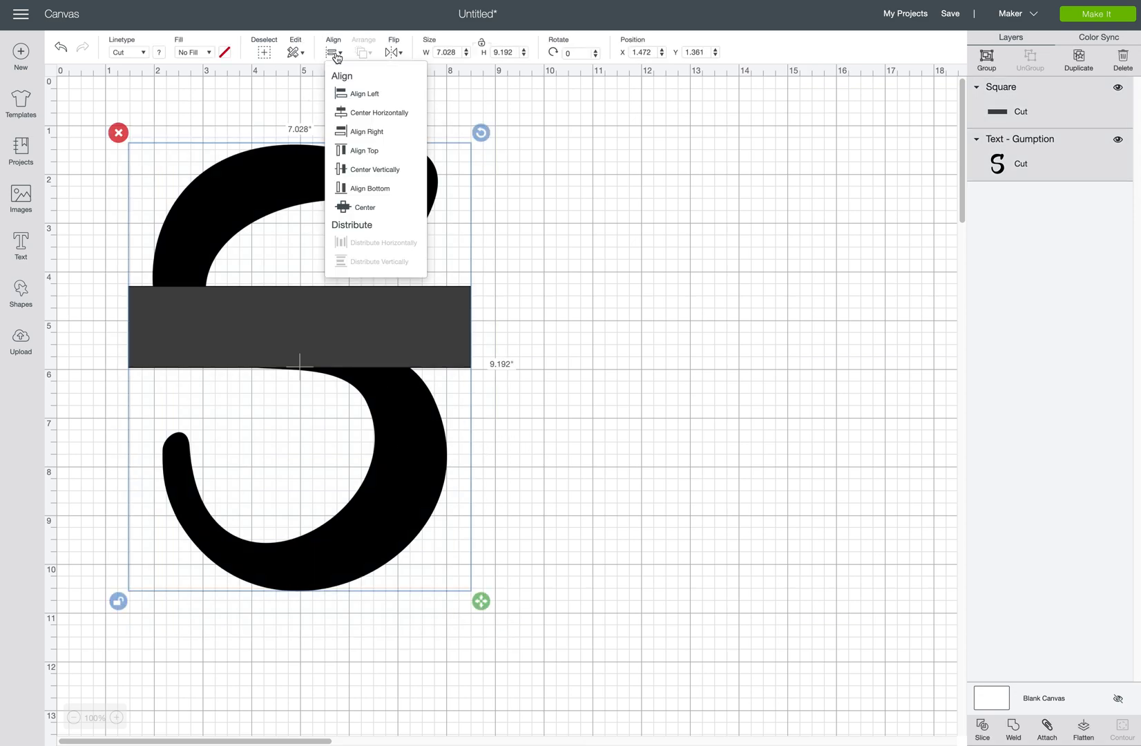
click(378, 115)
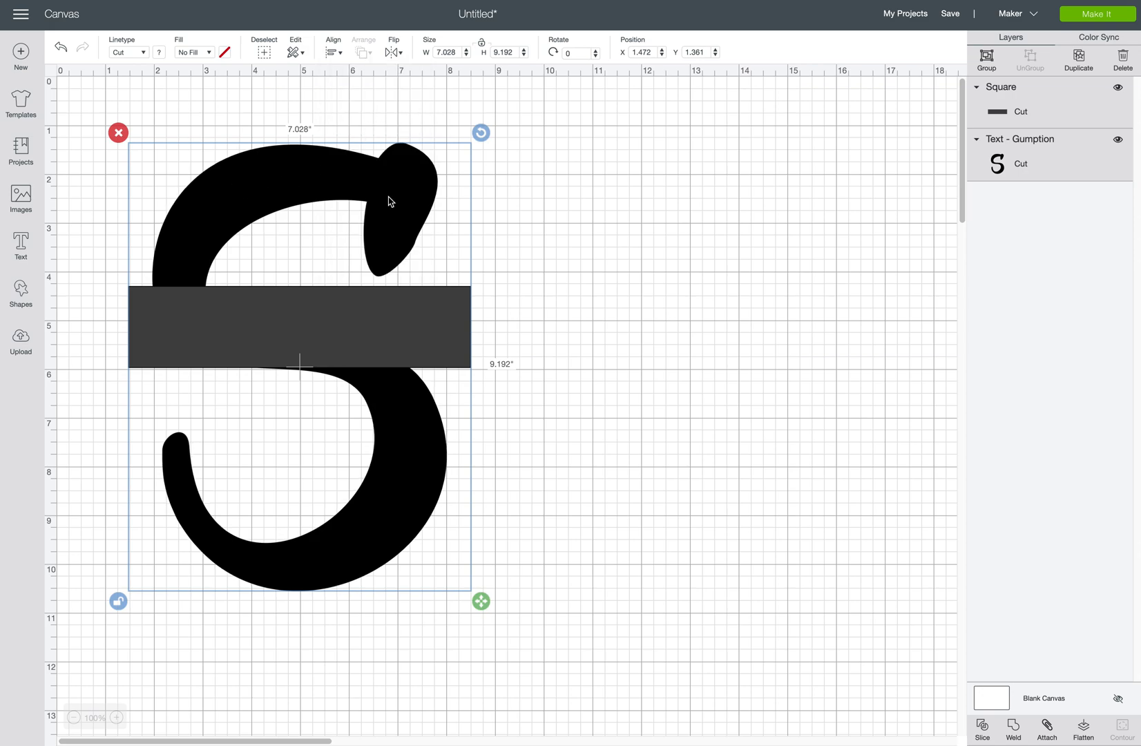
click(333, 53)
click(365, 211)
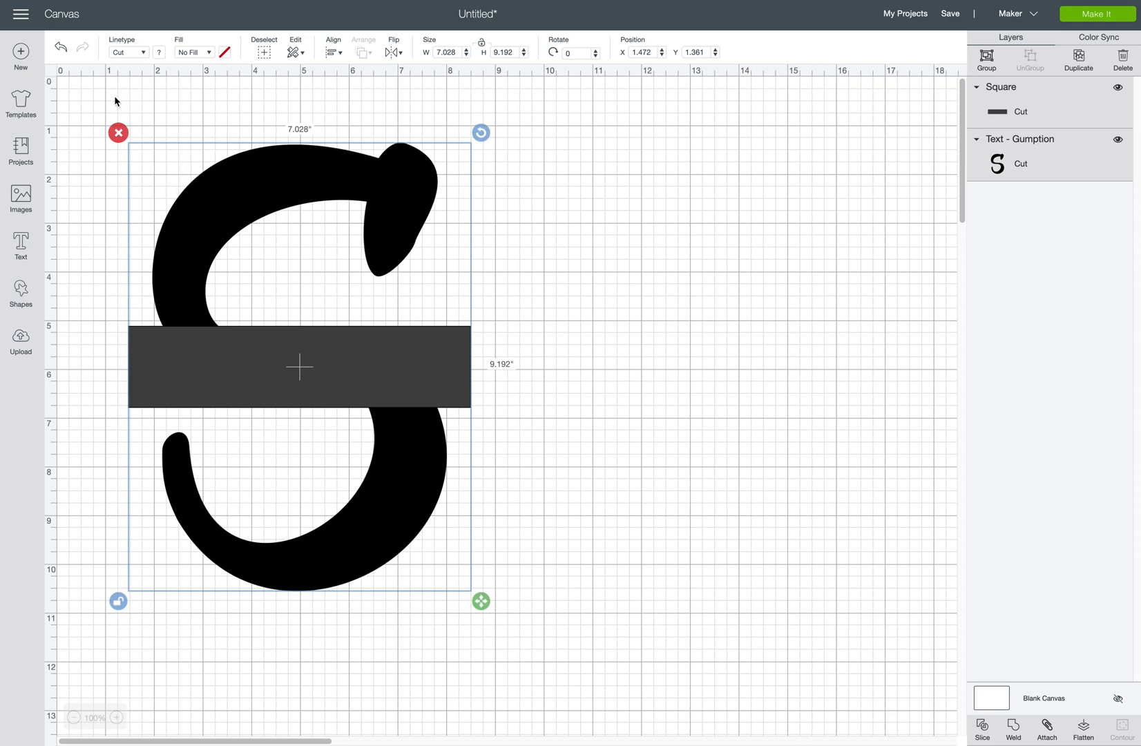
drag(87, 115, 540, 647)
Slice the S with the rectangle and delete the leftover rectangle pieces.
click(983, 728)
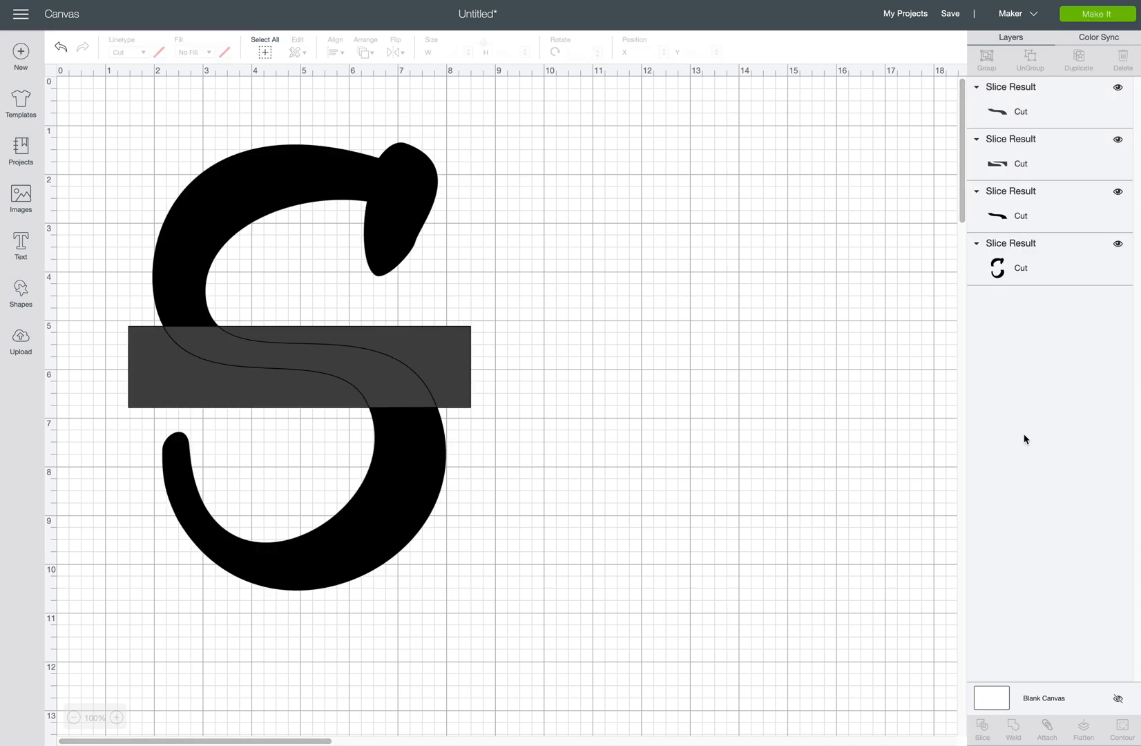
click(1024, 269)
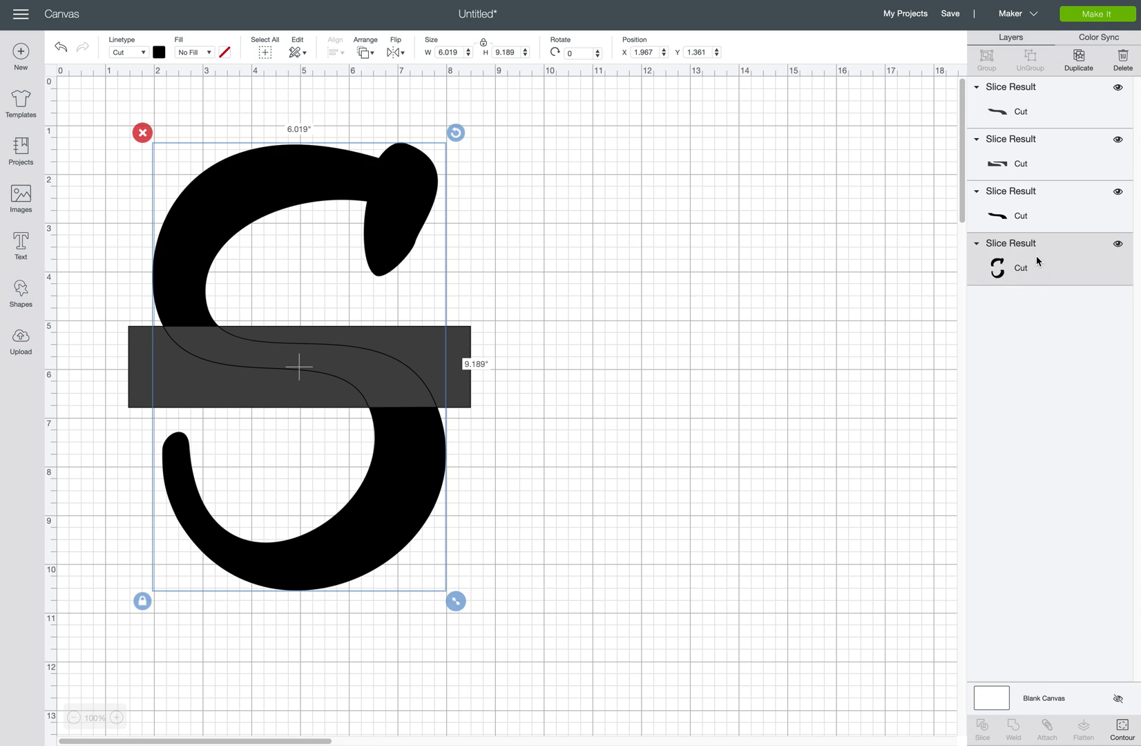
click(1051, 105)
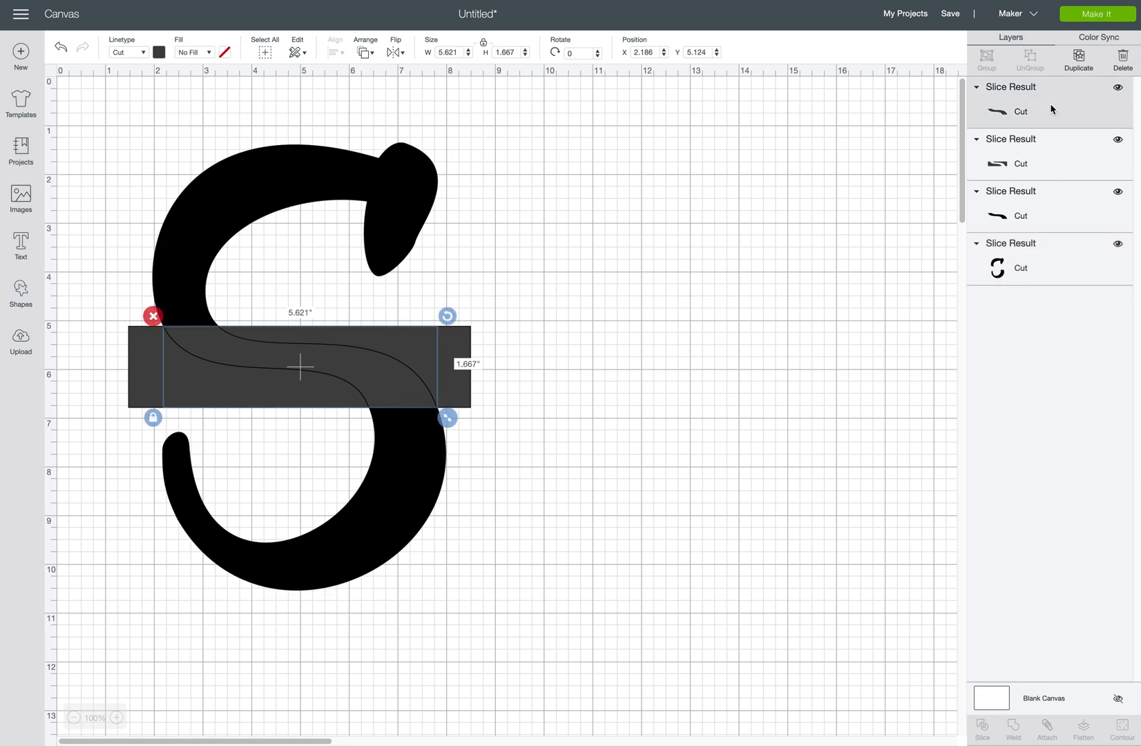
shift+click(1038, 162)
shift+click(1042, 209)
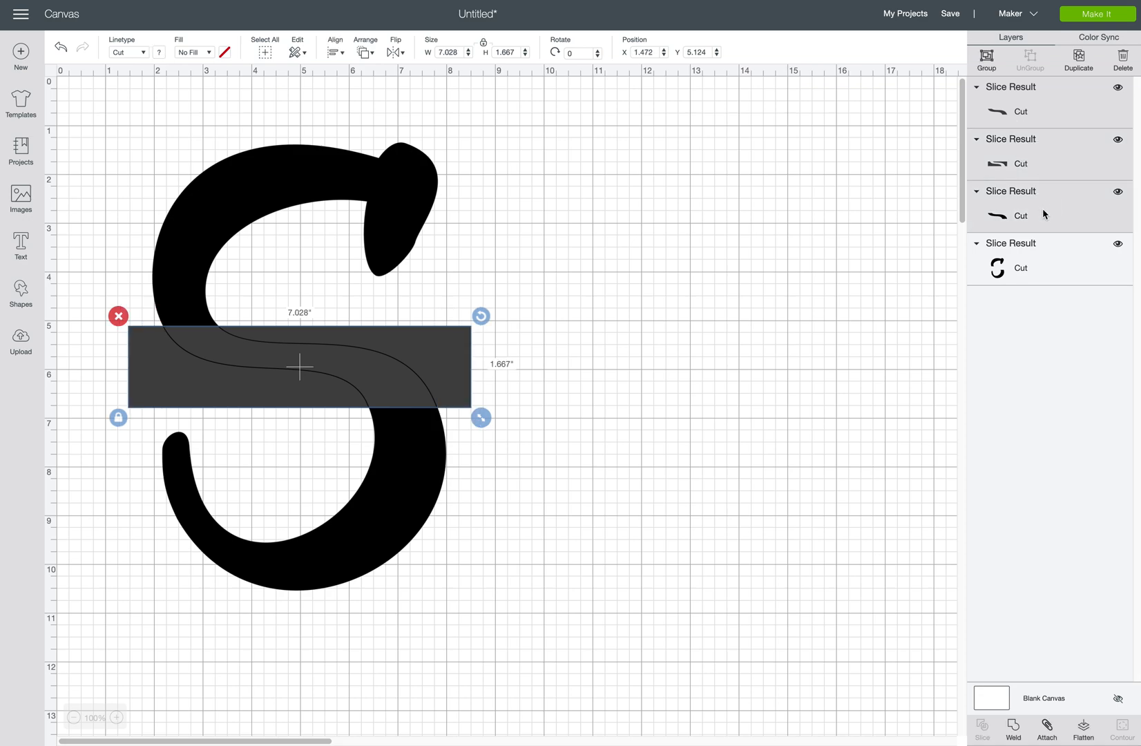
click(1122, 61)
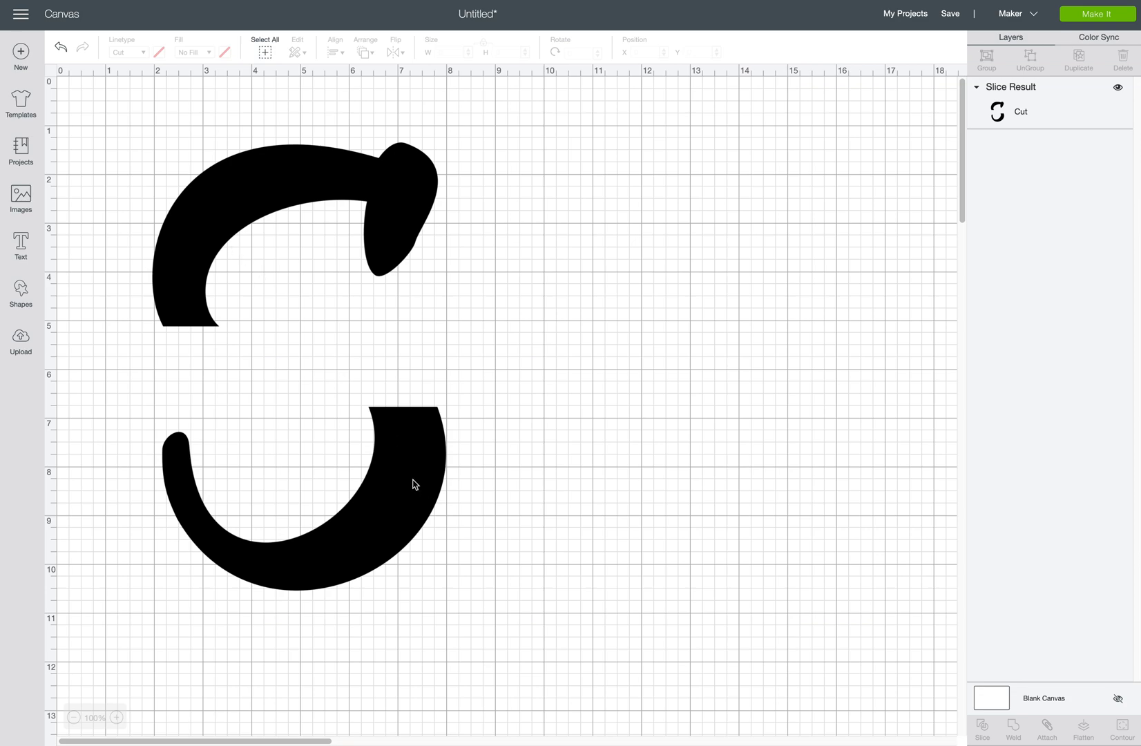
Add a square and resize it to a 6.875 × 0.111-inch bar under the S's top half.
click(22, 290)
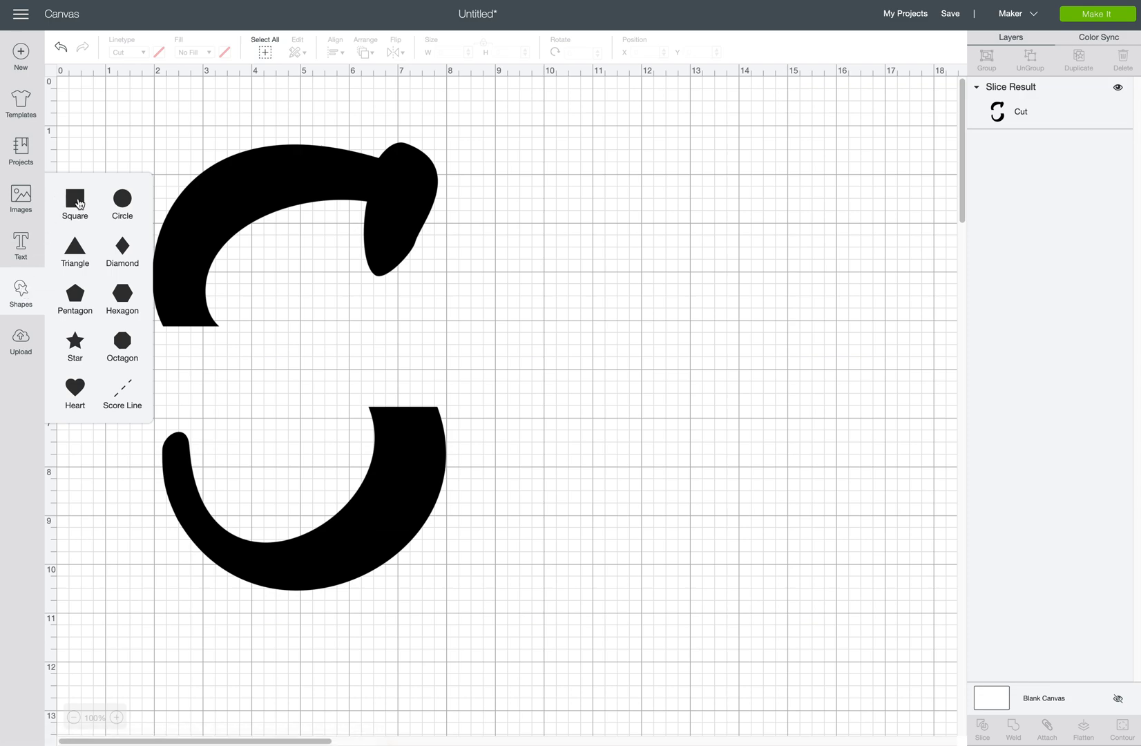
click(78, 202)
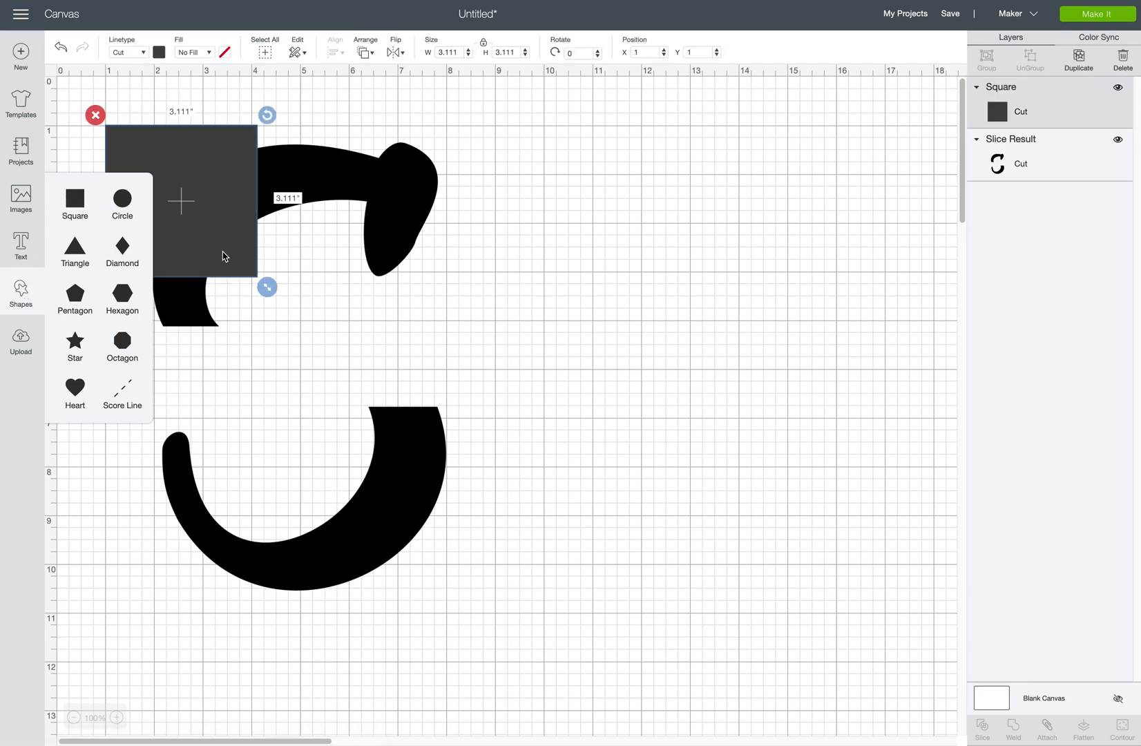
drag(200, 235, 224, 435)
click(118, 486)
drag(289, 485, 476, 343)
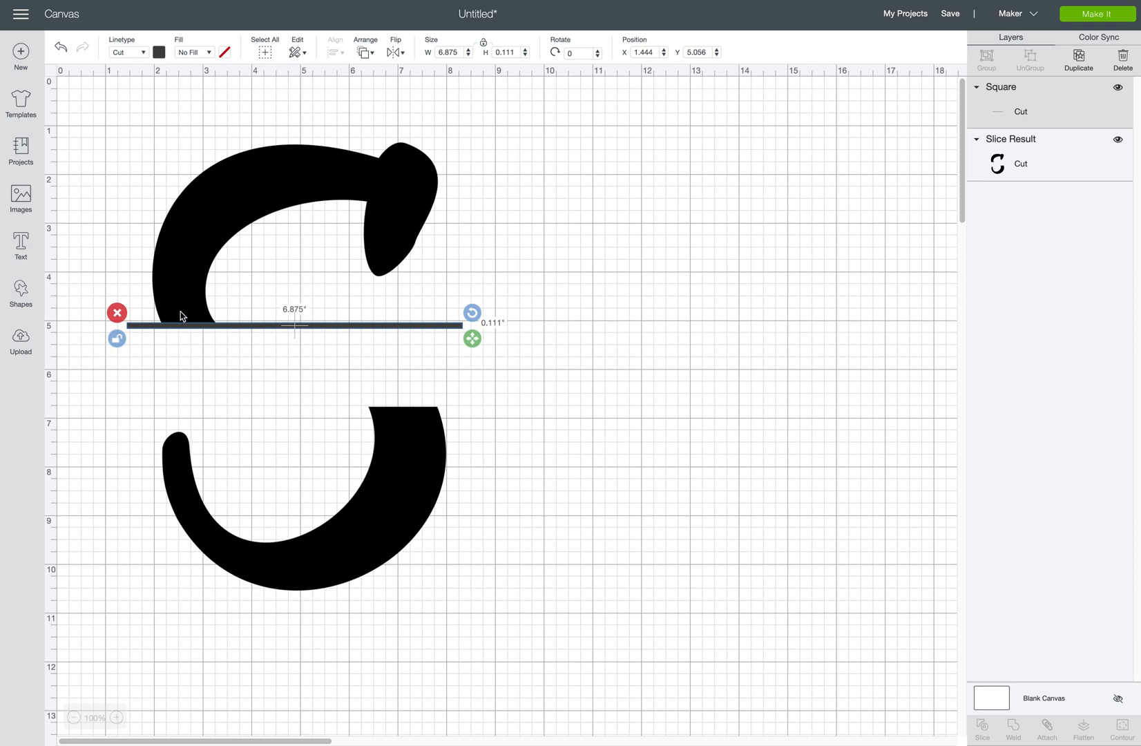
drag(193, 329, 199, 331)
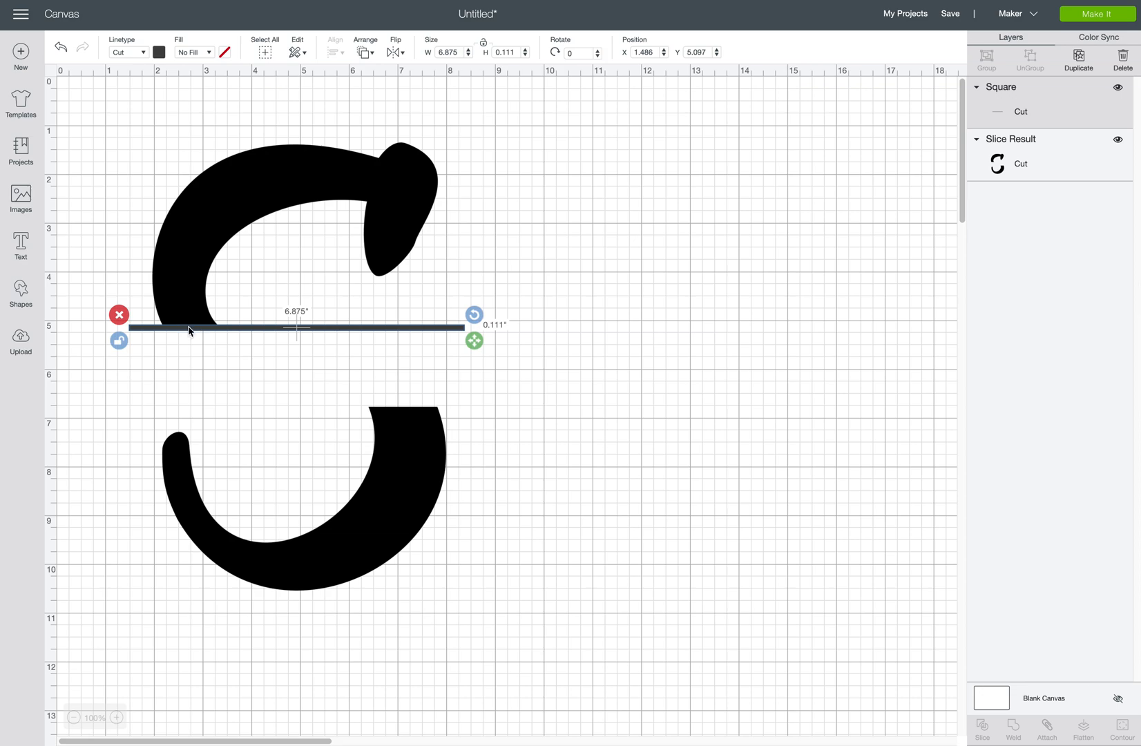
Duplicate the thin bar onto the lower half's top edge, then select all pieces.
click(1084, 64)
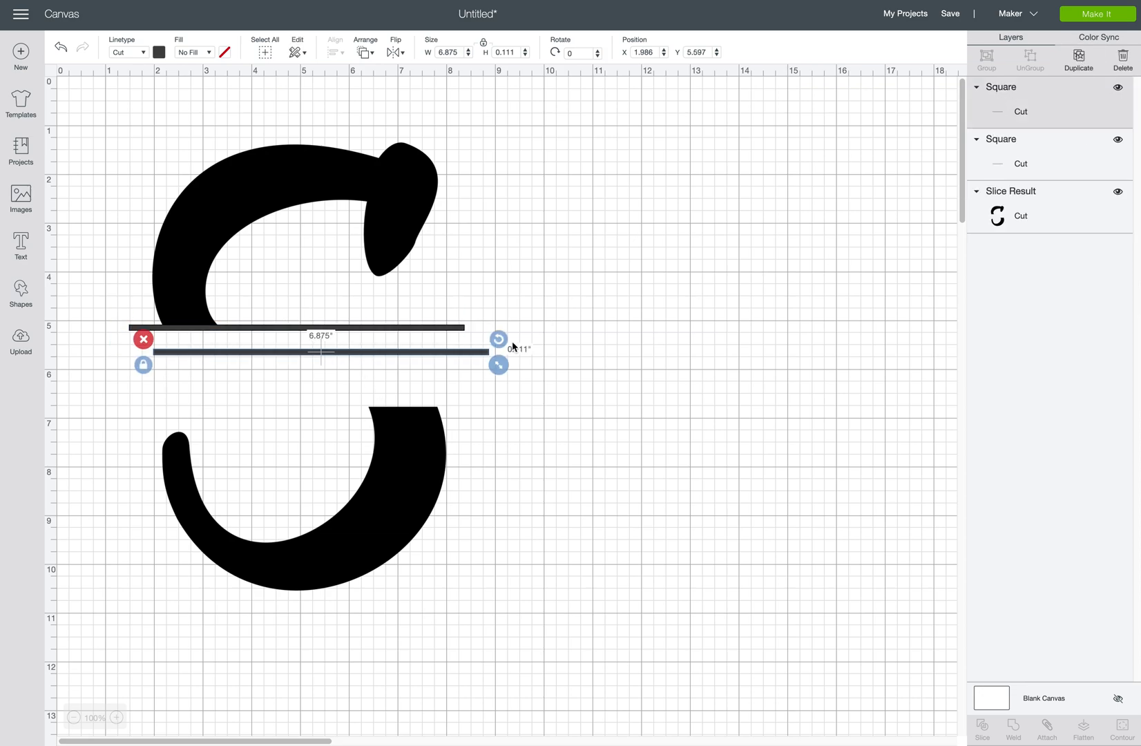
drag(427, 354, 403, 404)
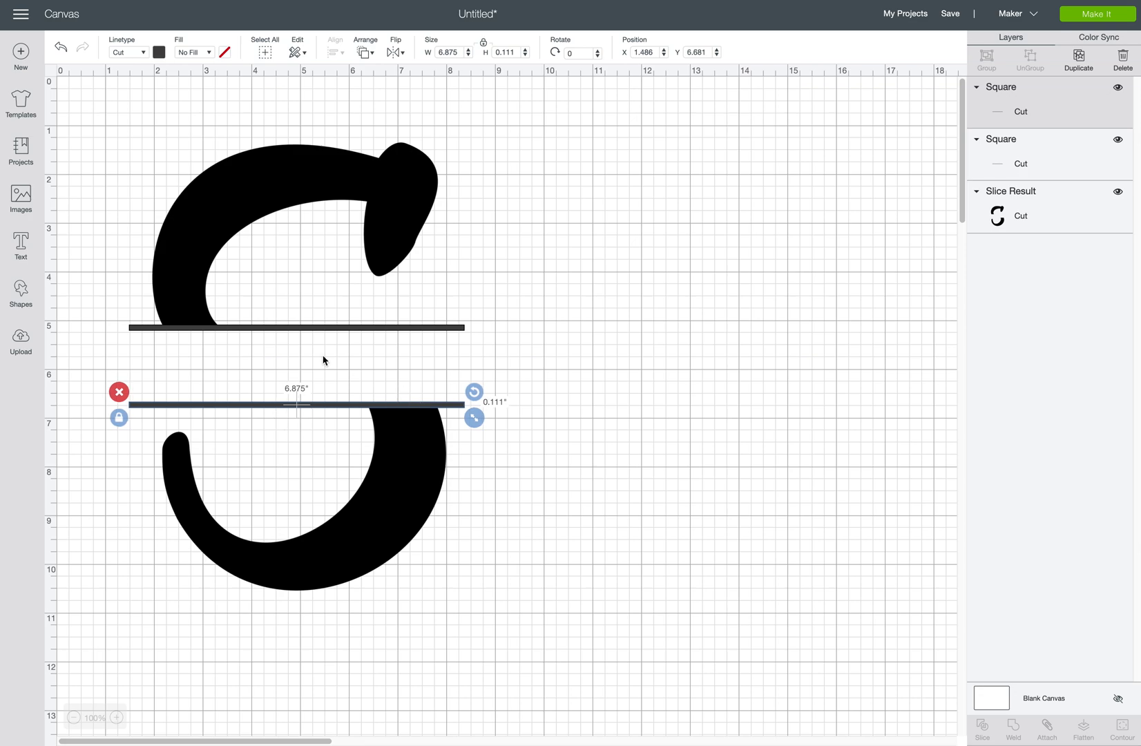
click(129, 137)
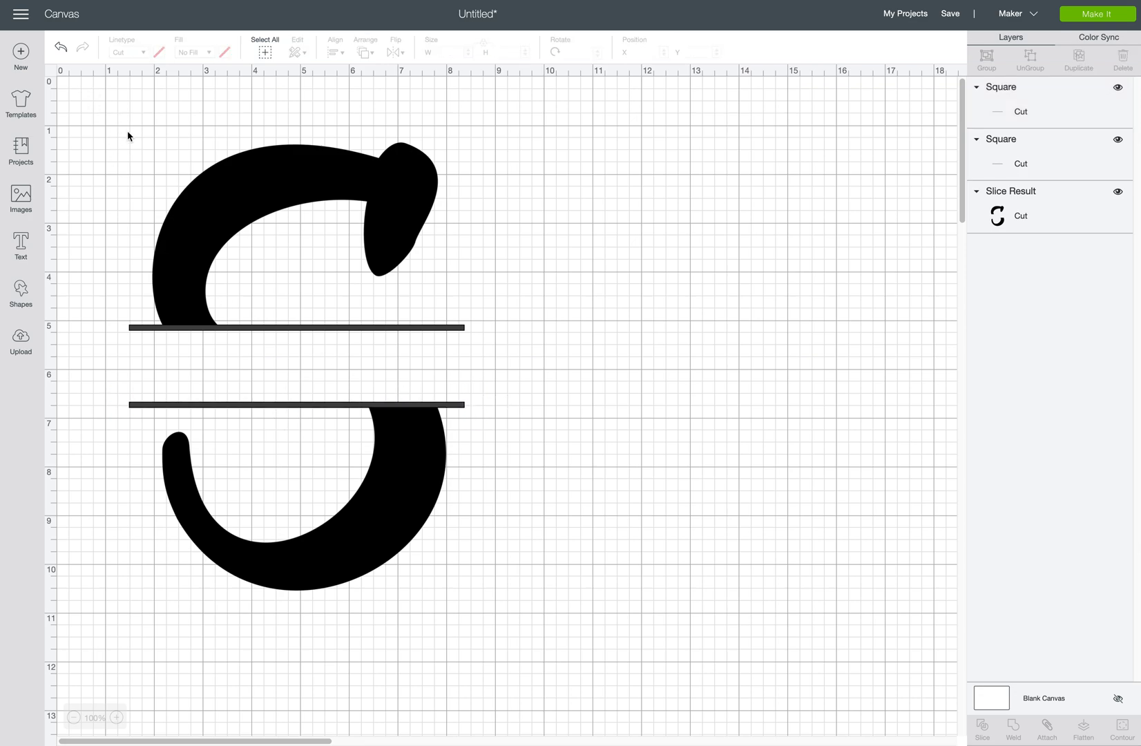
drag(95, 102, 518, 601)
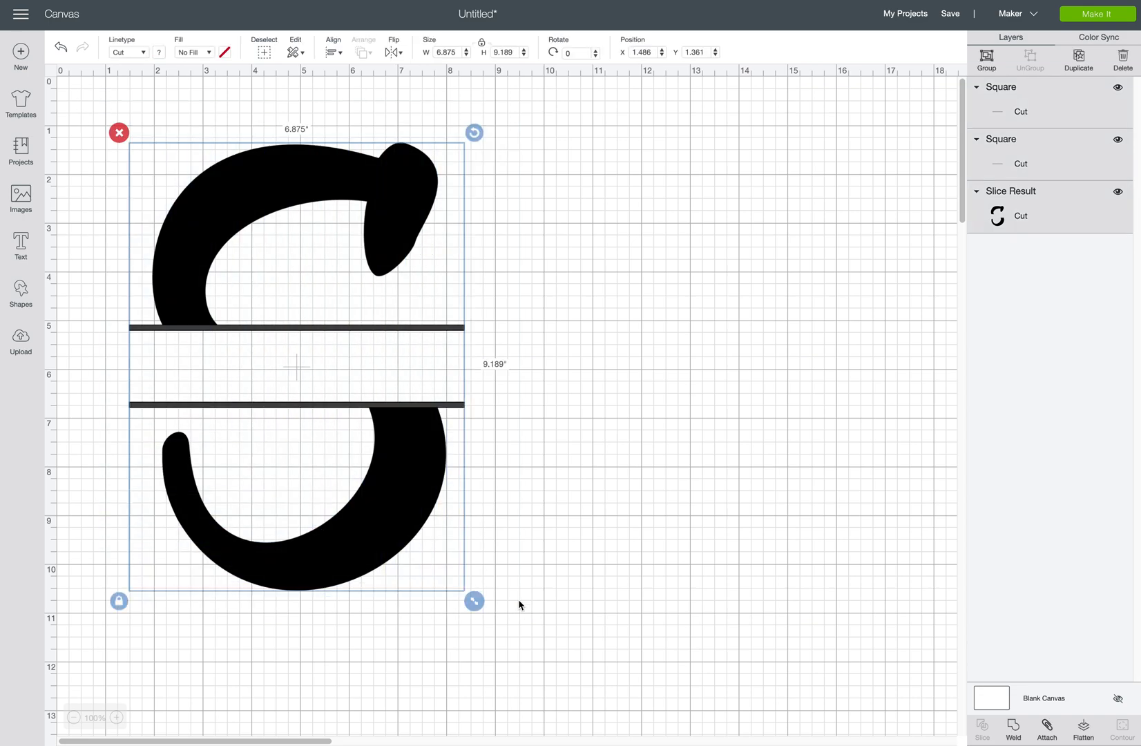
Centre all pieces horizontally and weld the S halves and both bars together.
click(337, 54)
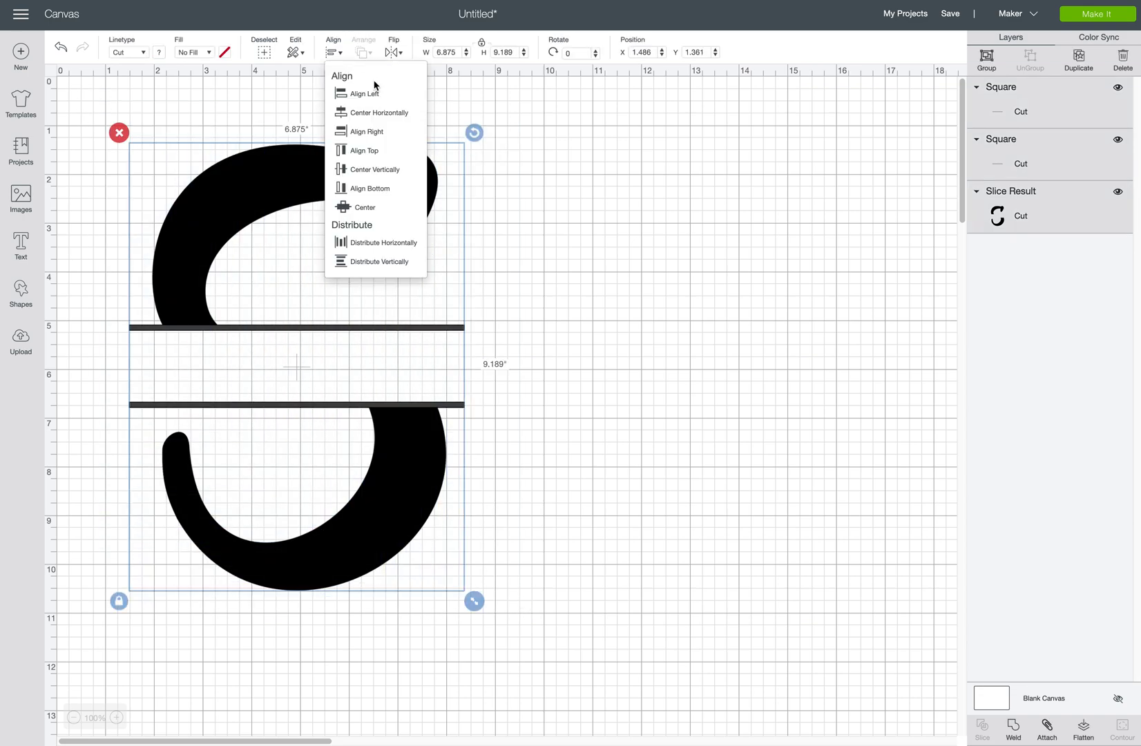
click(383, 114)
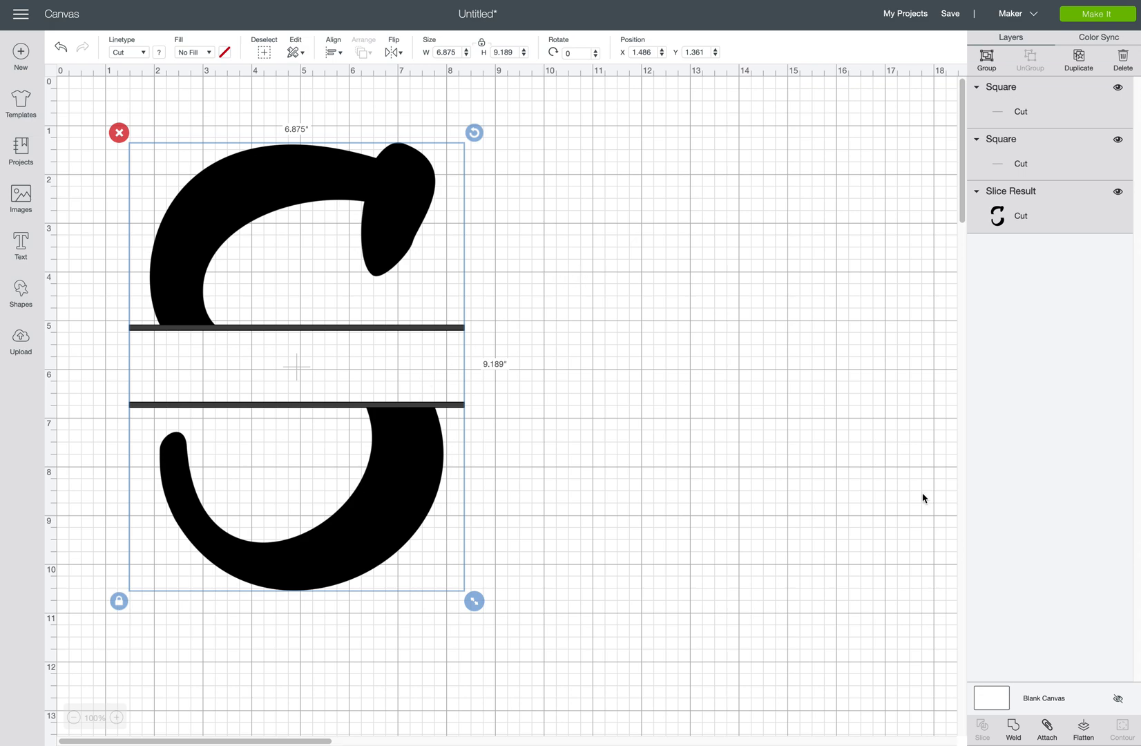
click(1016, 727)
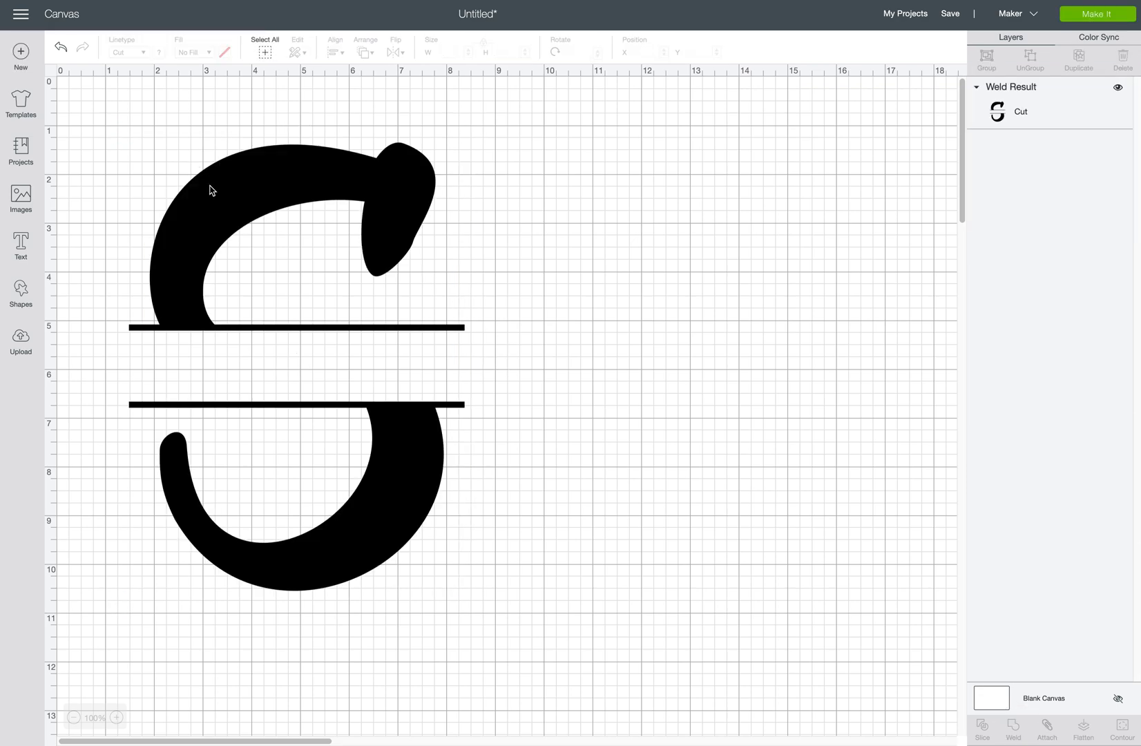
click(235, 195)
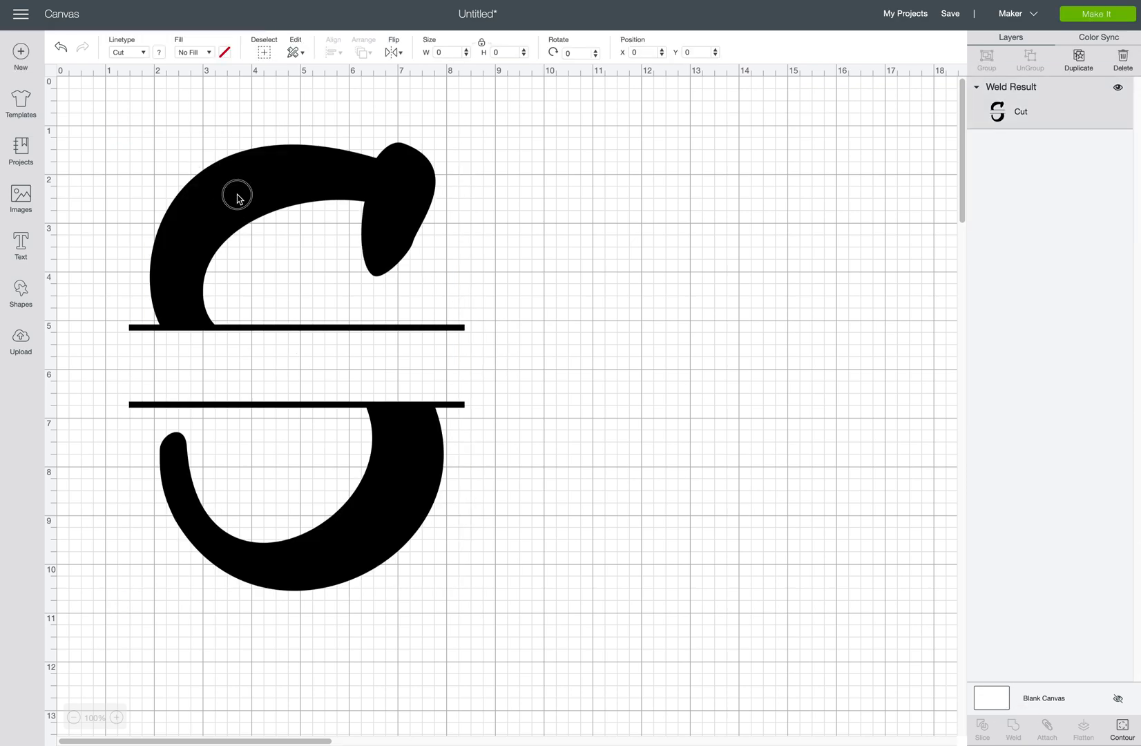
Recolour the welded split S dark purple.
click(160, 52)
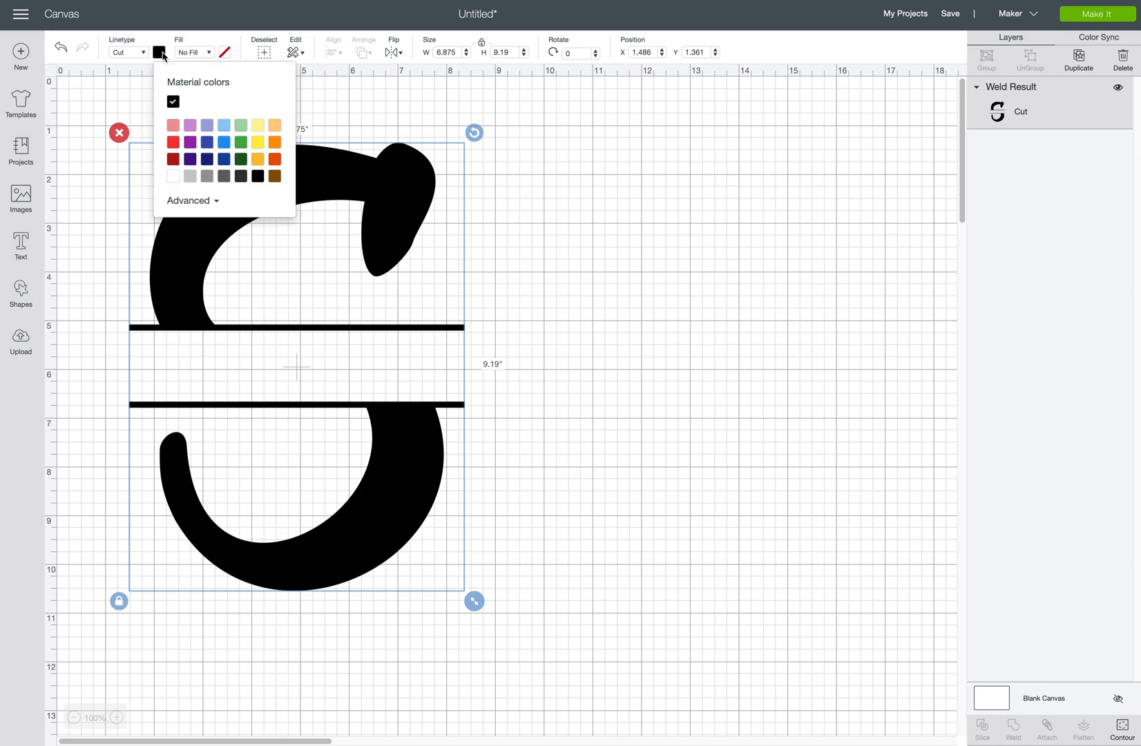
click(191, 159)
click(558, 356)
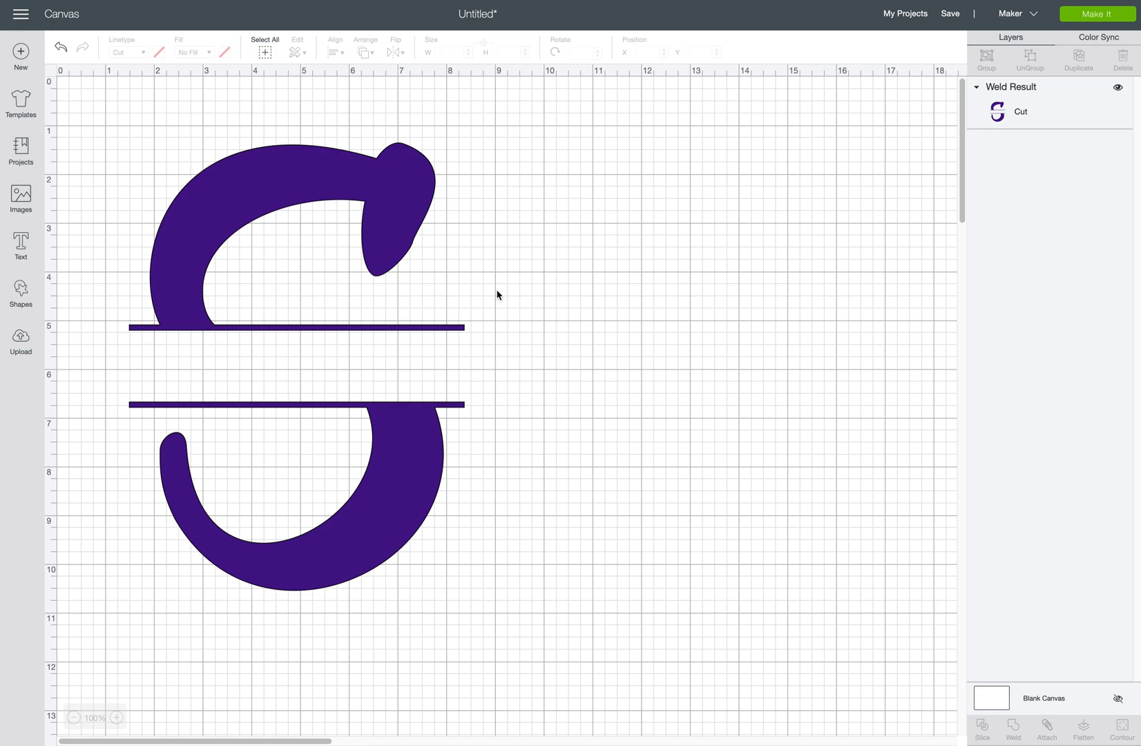
Move the S right and enlarge it to 7.758 × 10.37 inches.
drag(222, 225, 335, 231)
drag(594, 614, 722, 661)
drag(546, 521, 519, 514)
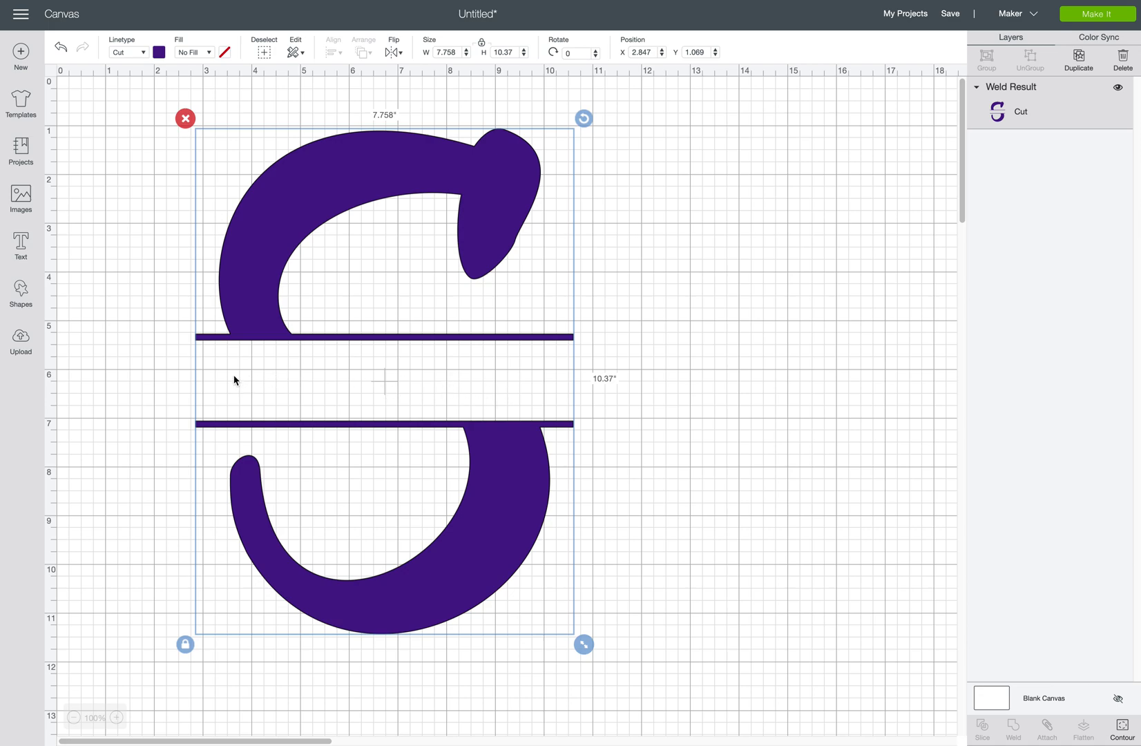
Add Gumption text 'SMITH' and fit it between the bars at about 4.872 × 1.583 inches.
click(27, 249)
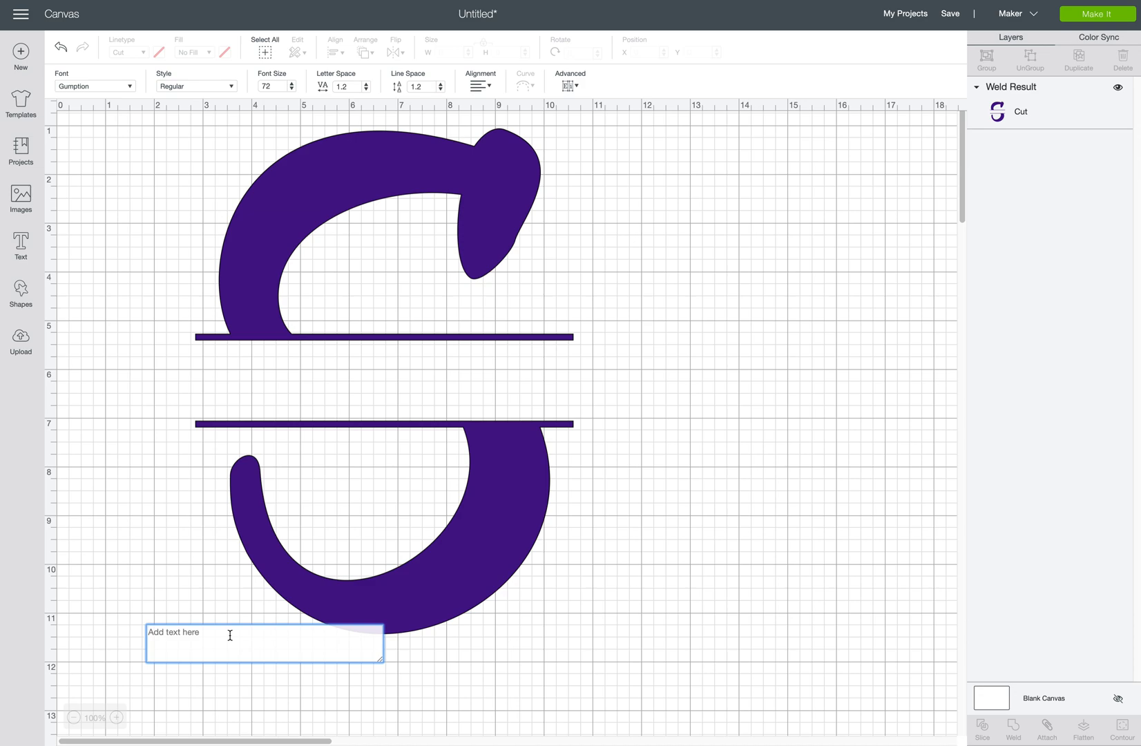
text(SMITH)
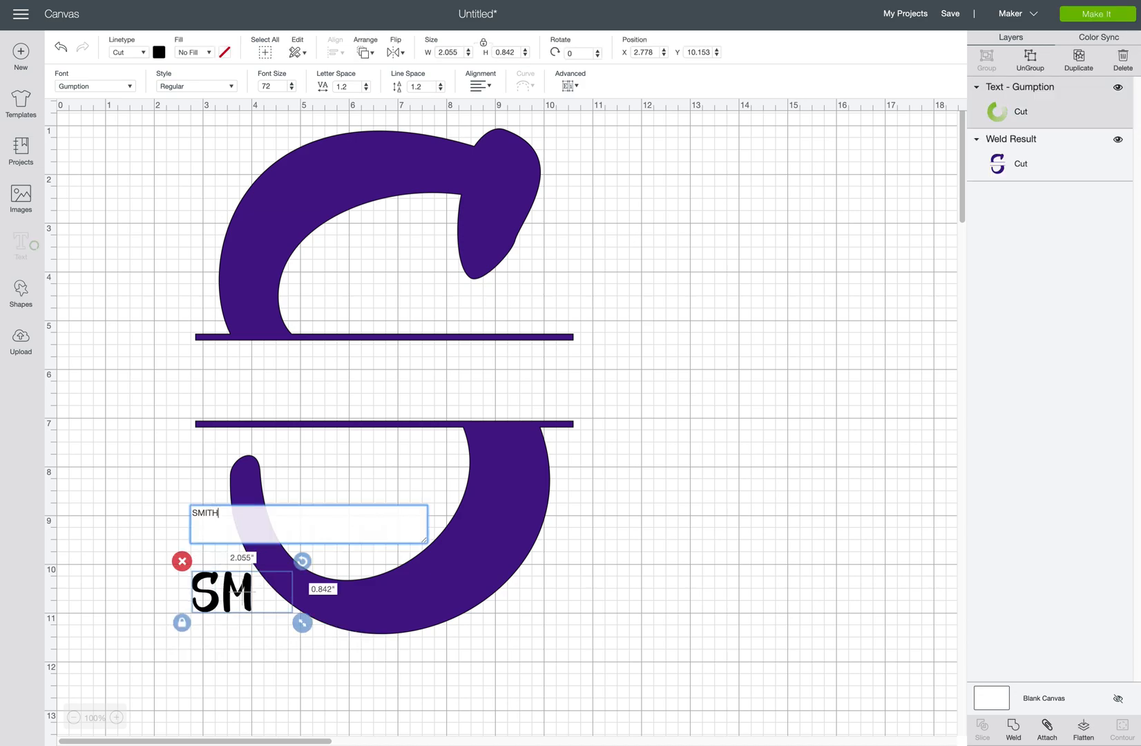
drag(232, 568, 357, 389)
click(246, 600)
drag(439, 417, 403, 408)
drag(499, 438, 492, 438)
drag(445, 402, 450, 405)
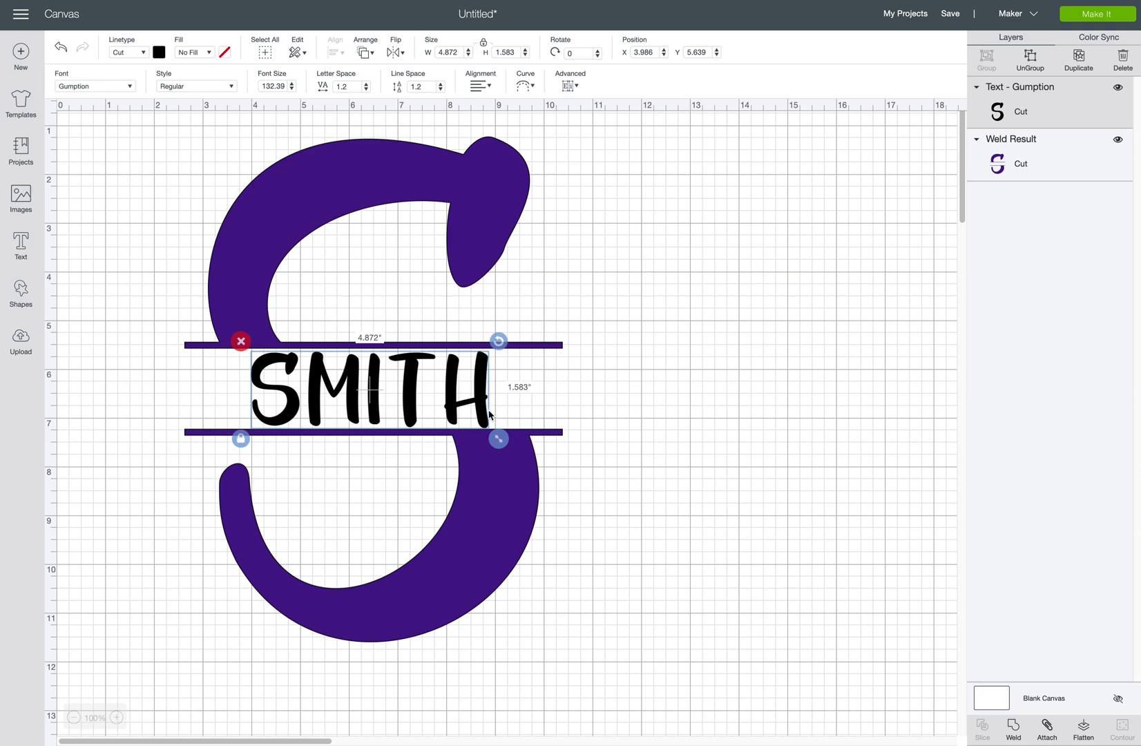
Centre SMITH horizontally on the split S, then deselect everything.
drag(482, 406, 483, 404)
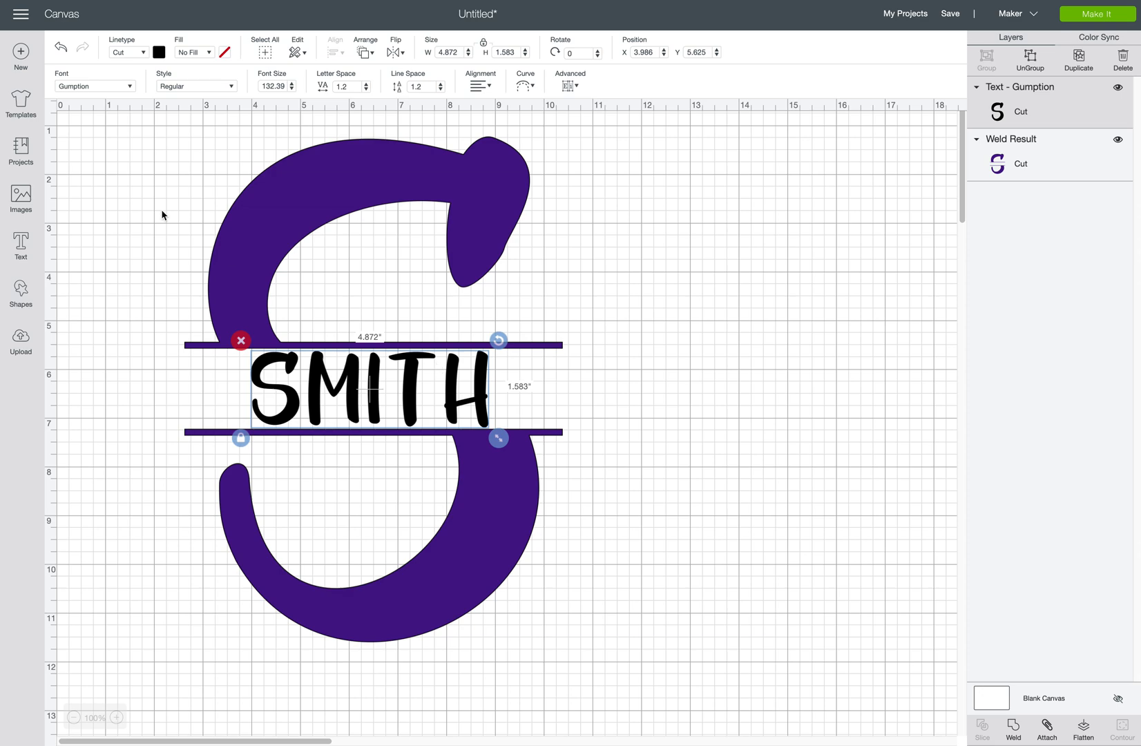
drag(179, 142, 620, 683)
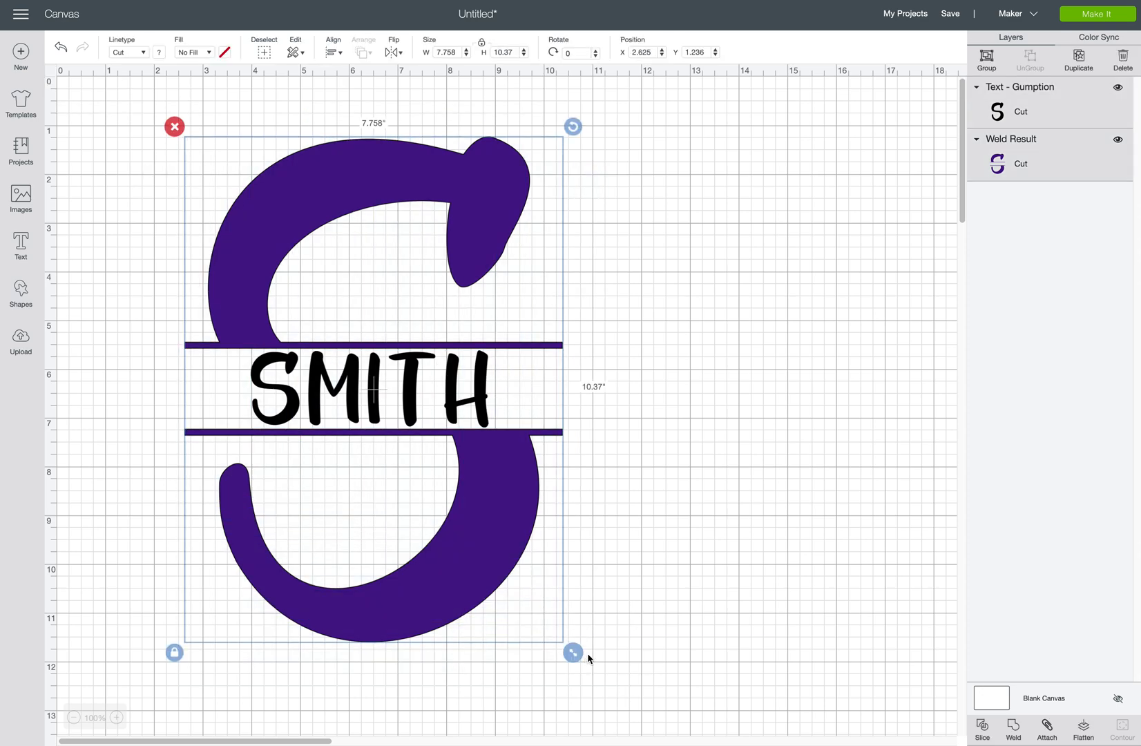
click(334, 53)
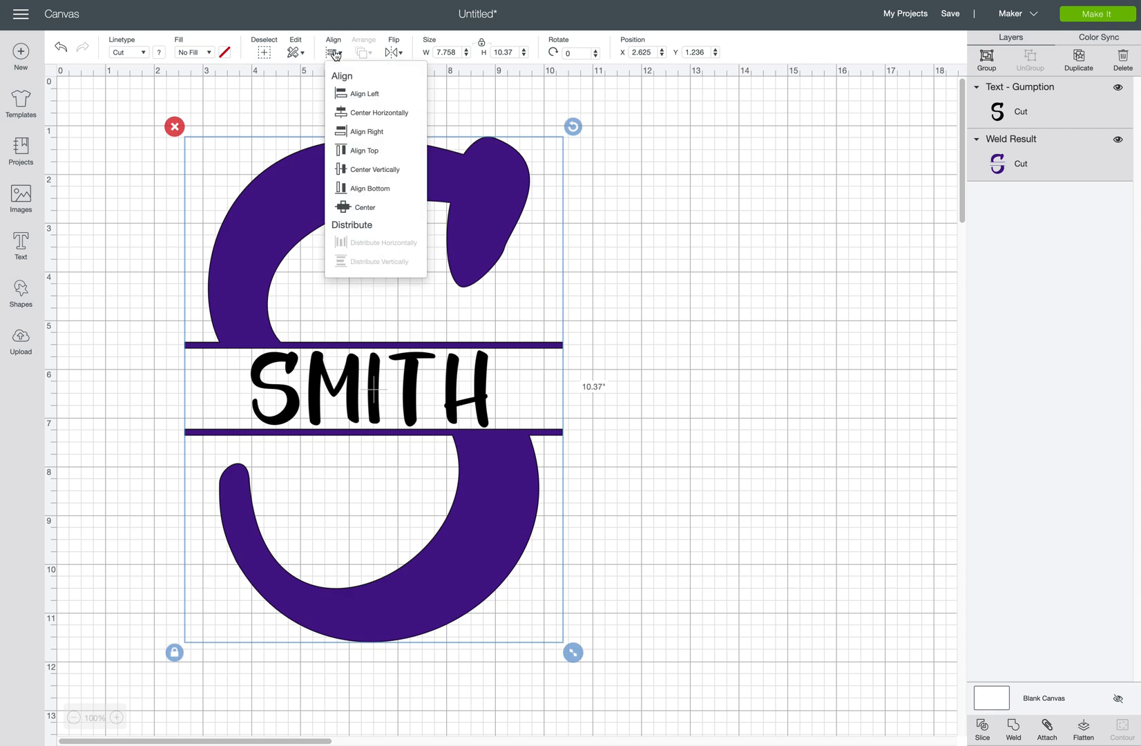
click(370, 114)
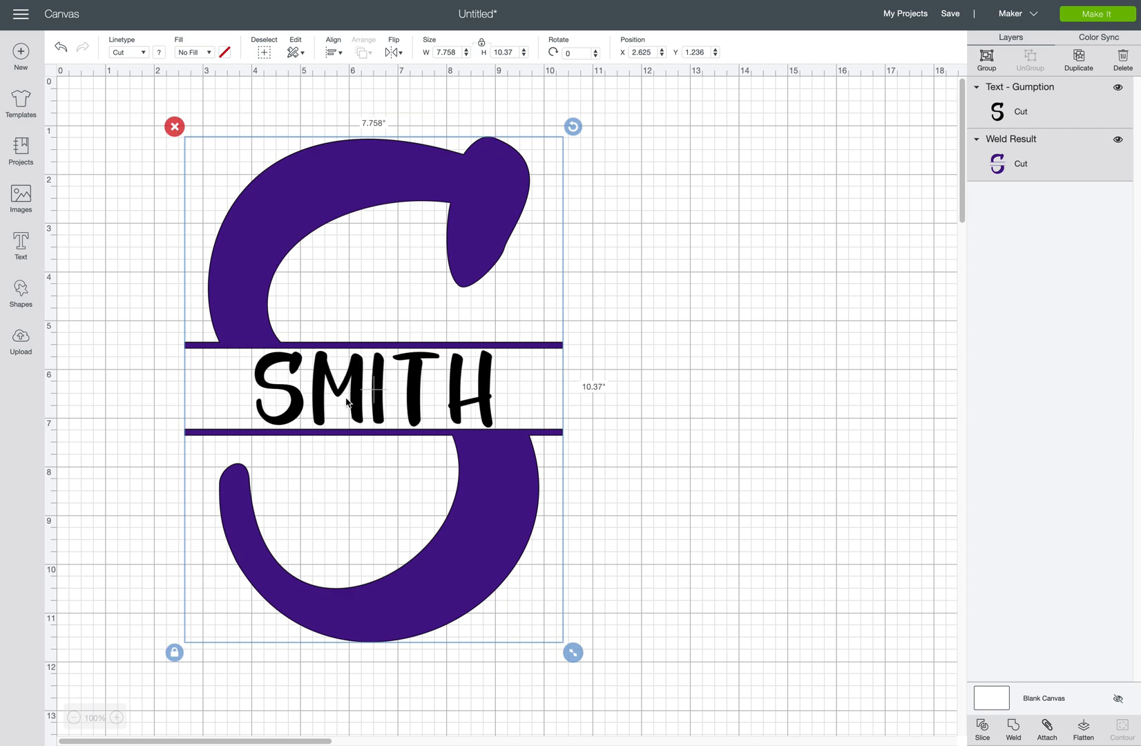
click(121, 160)
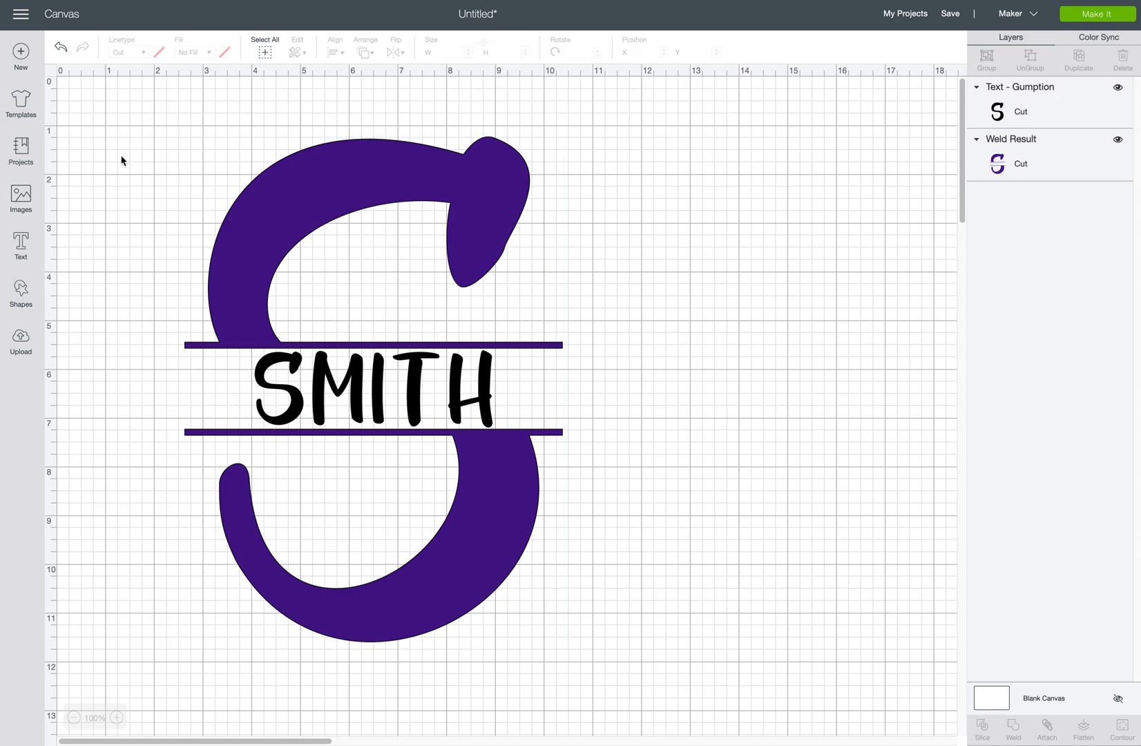
Preview the design on the mats, then attach SMITH and the split S as one group.
click(1089, 15)
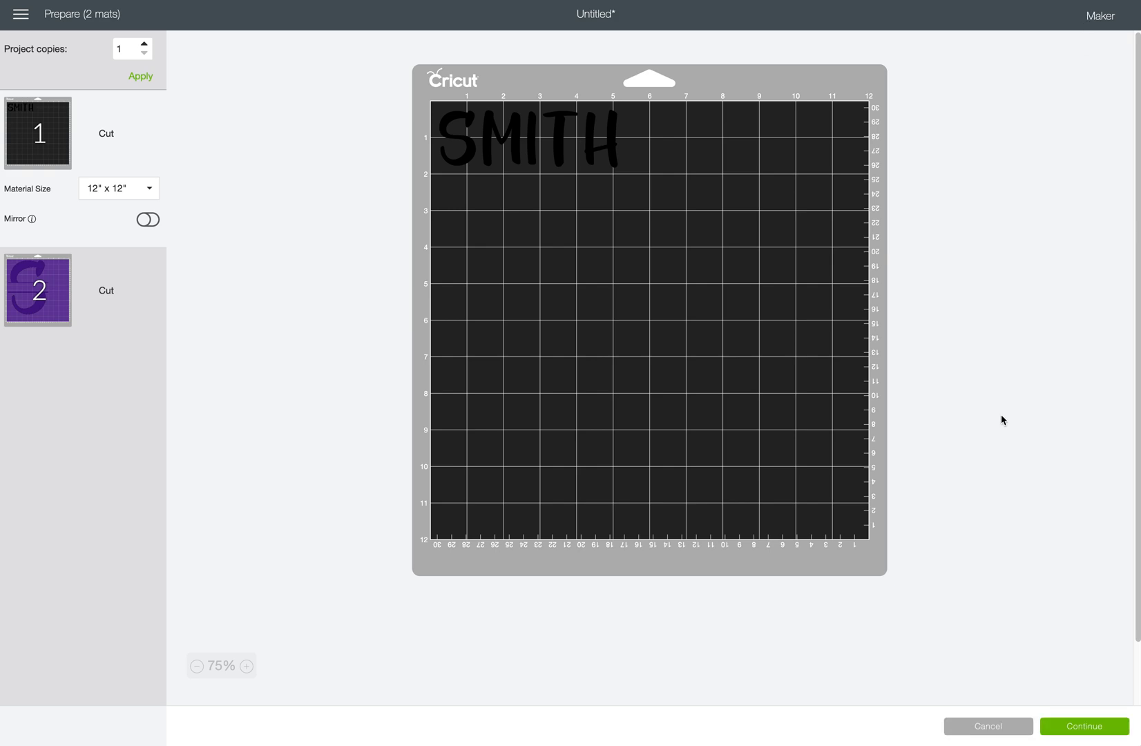
click(990, 730)
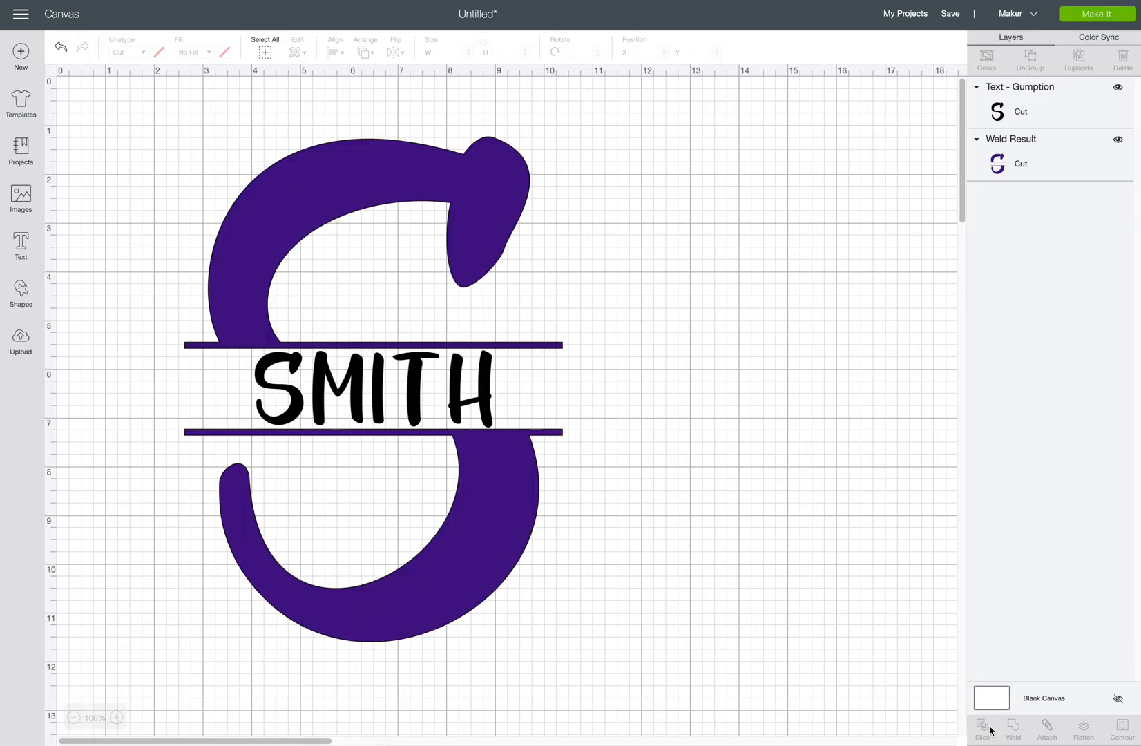
drag(191, 104, 584, 680)
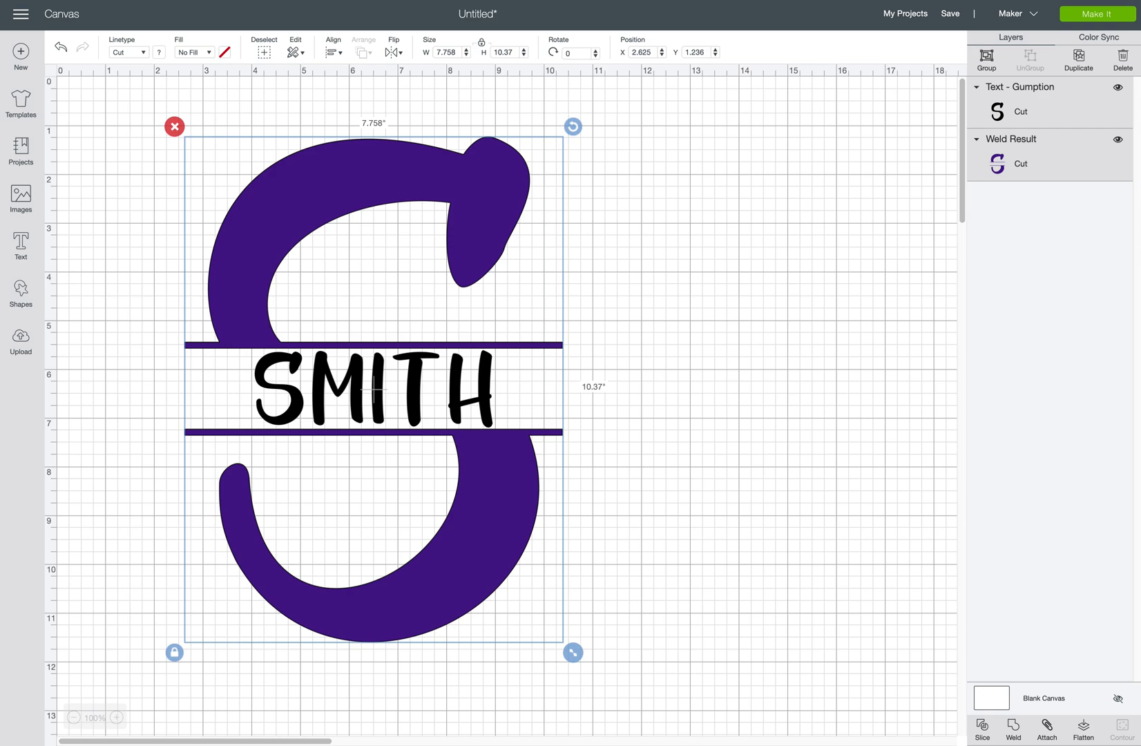
click(1046, 727)
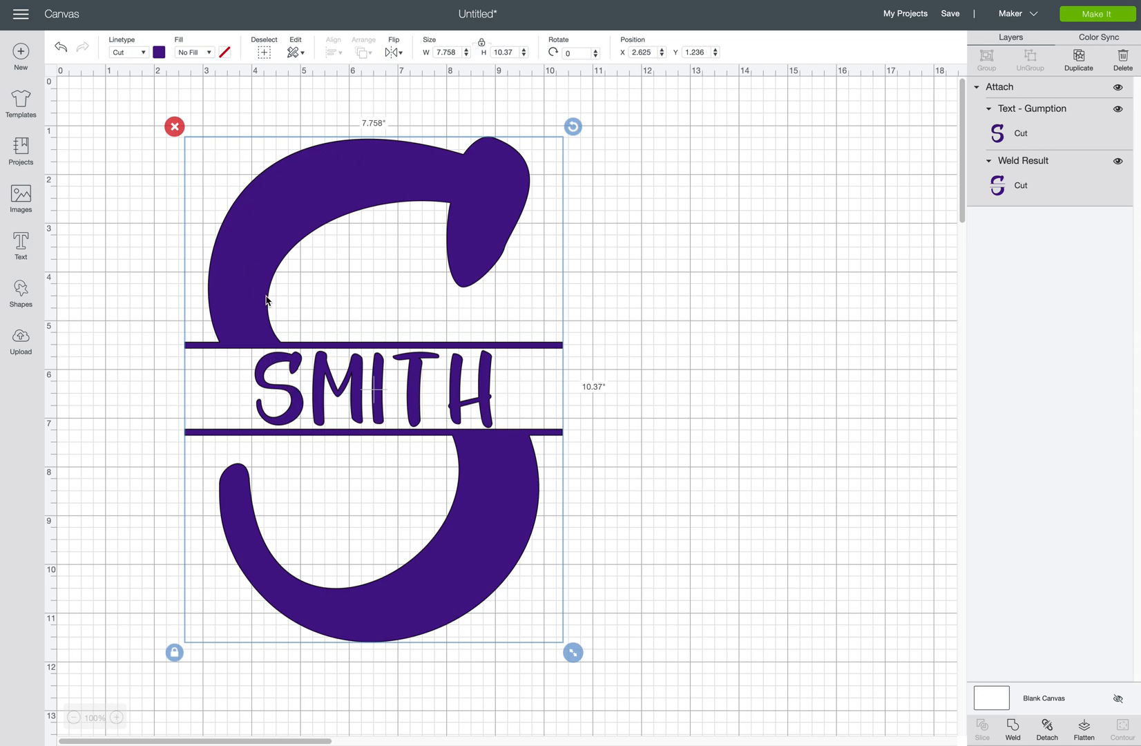
click(1095, 17)
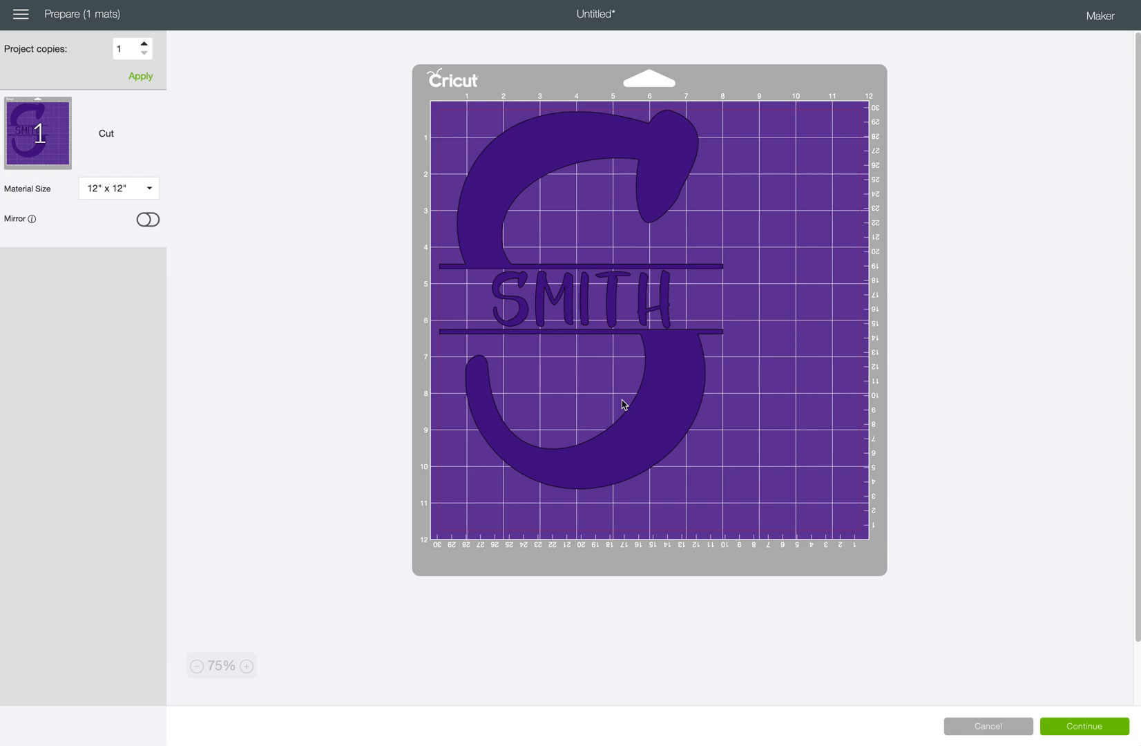
click(1005, 725)
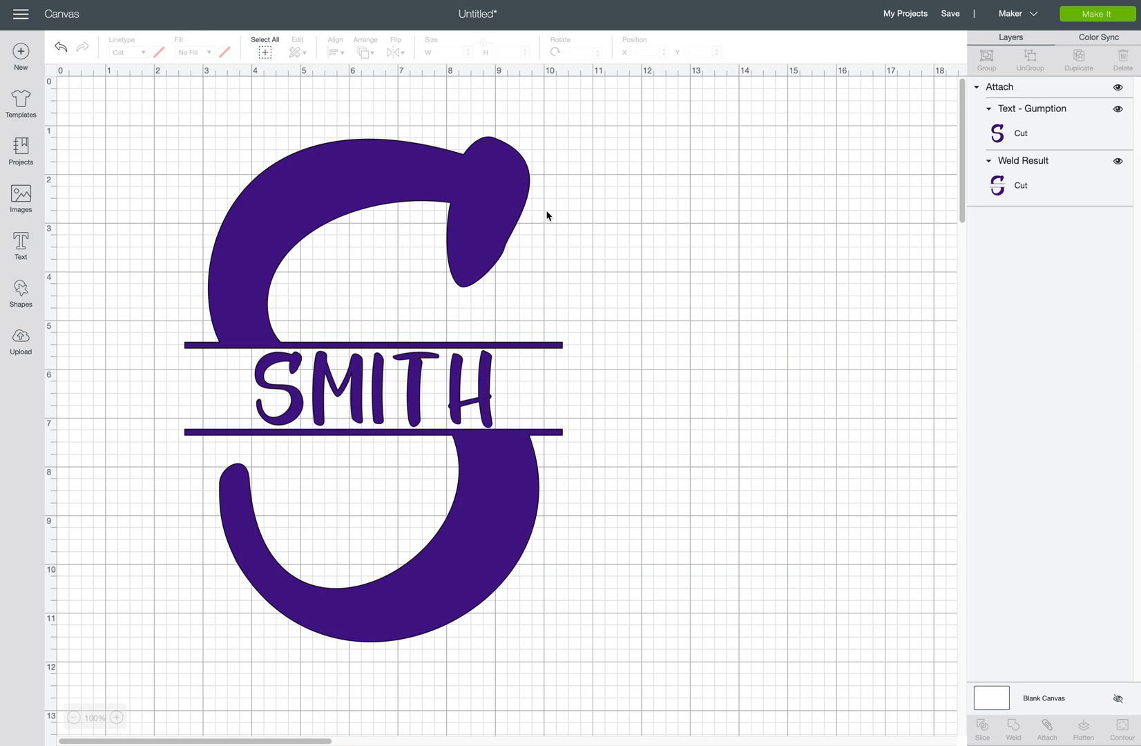
Hide the SMITH monogram and insert the uploaded buck-and-doe silhouette image.
click(1118, 88)
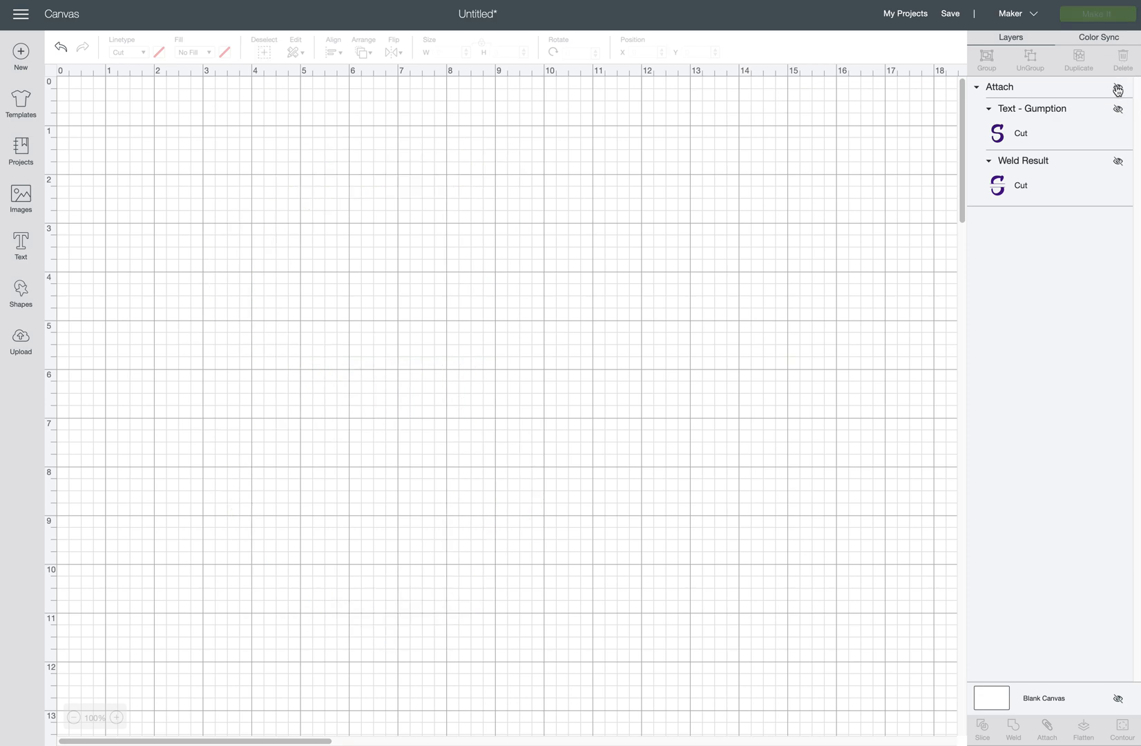
click(21, 339)
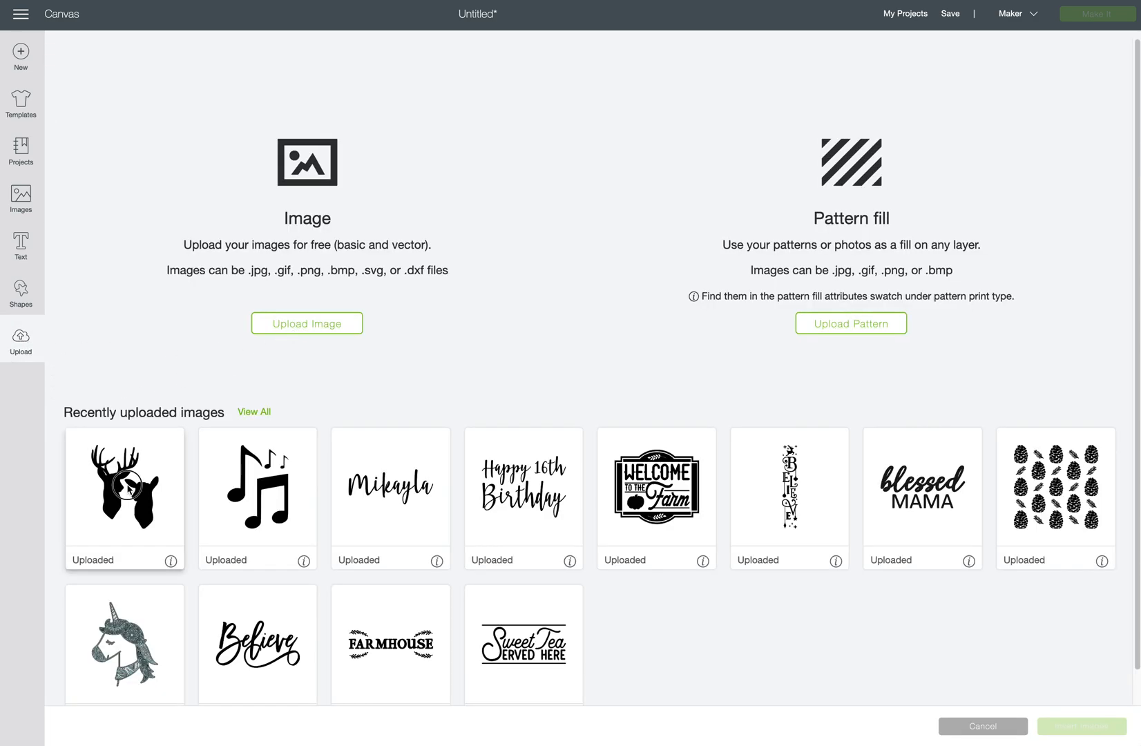
click(127, 486)
click(1082, 726)
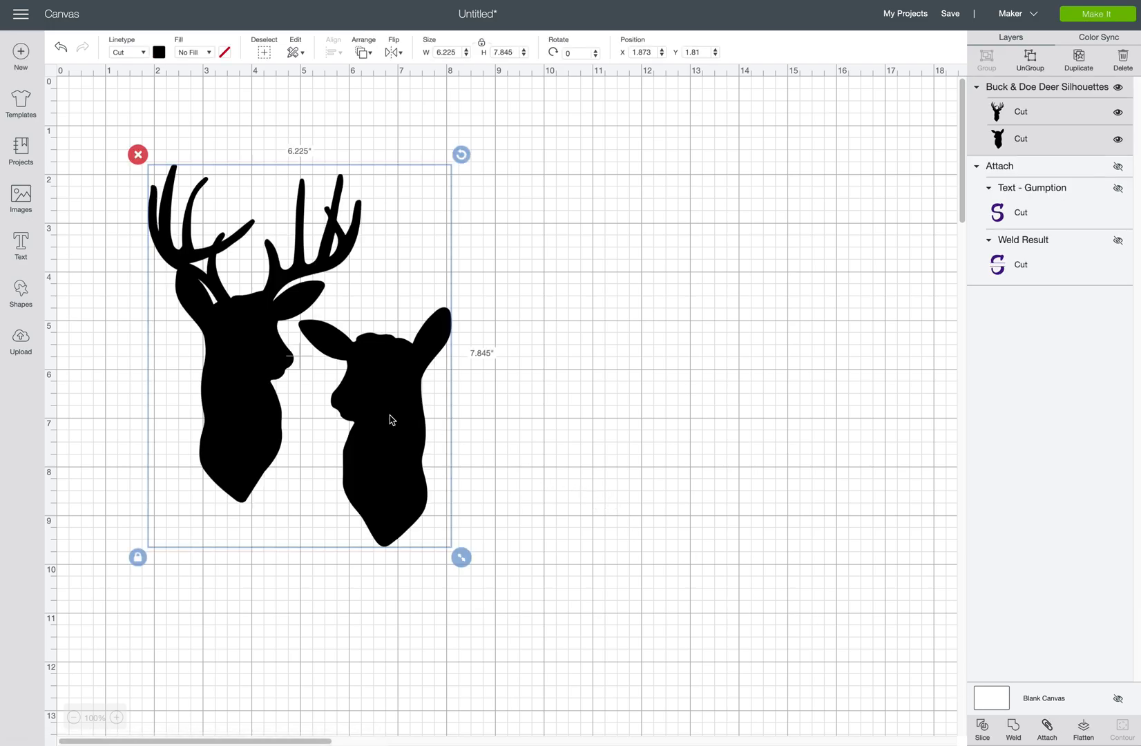
drag(390, 418, 389, 387)
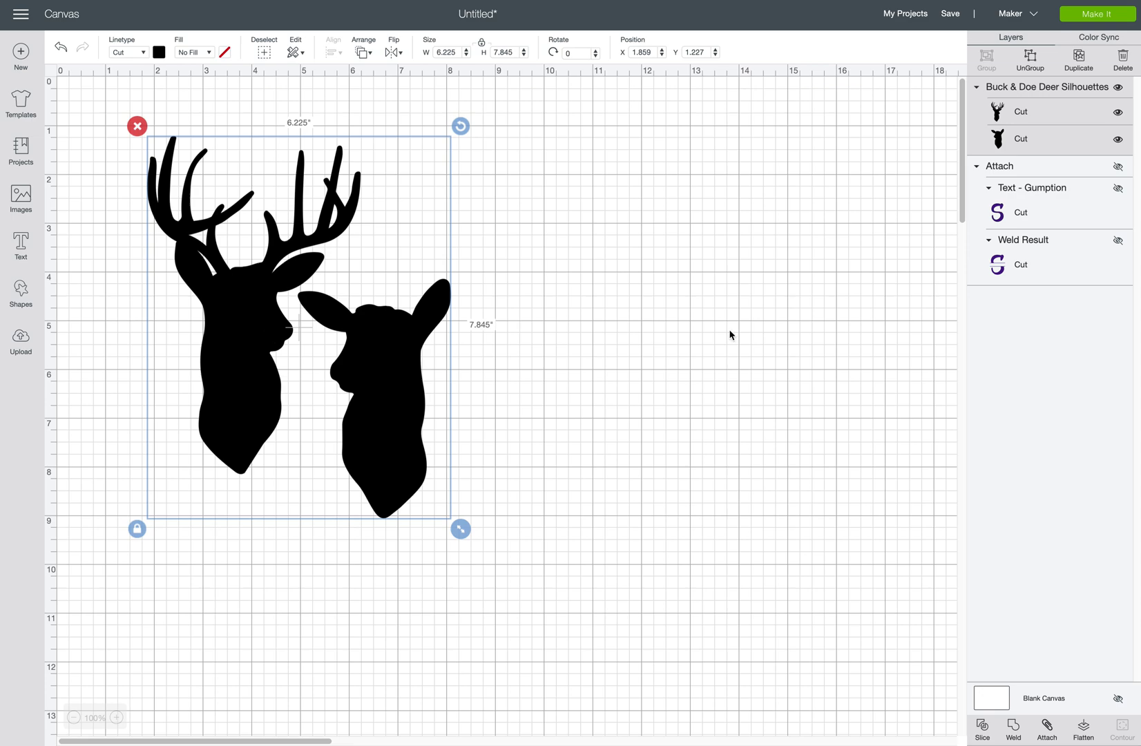
Hide the doe and enlarge the buck head to about 7.31 × 11.6 inches.
click(1020, 142)
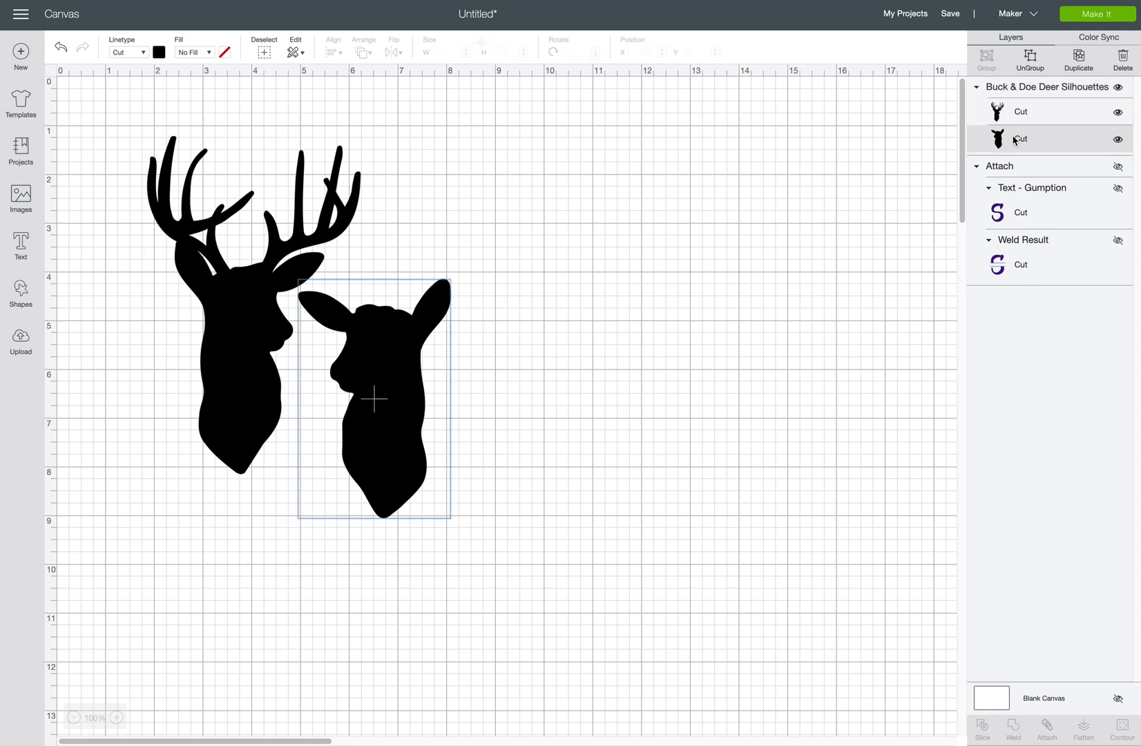
click(1118, 139)
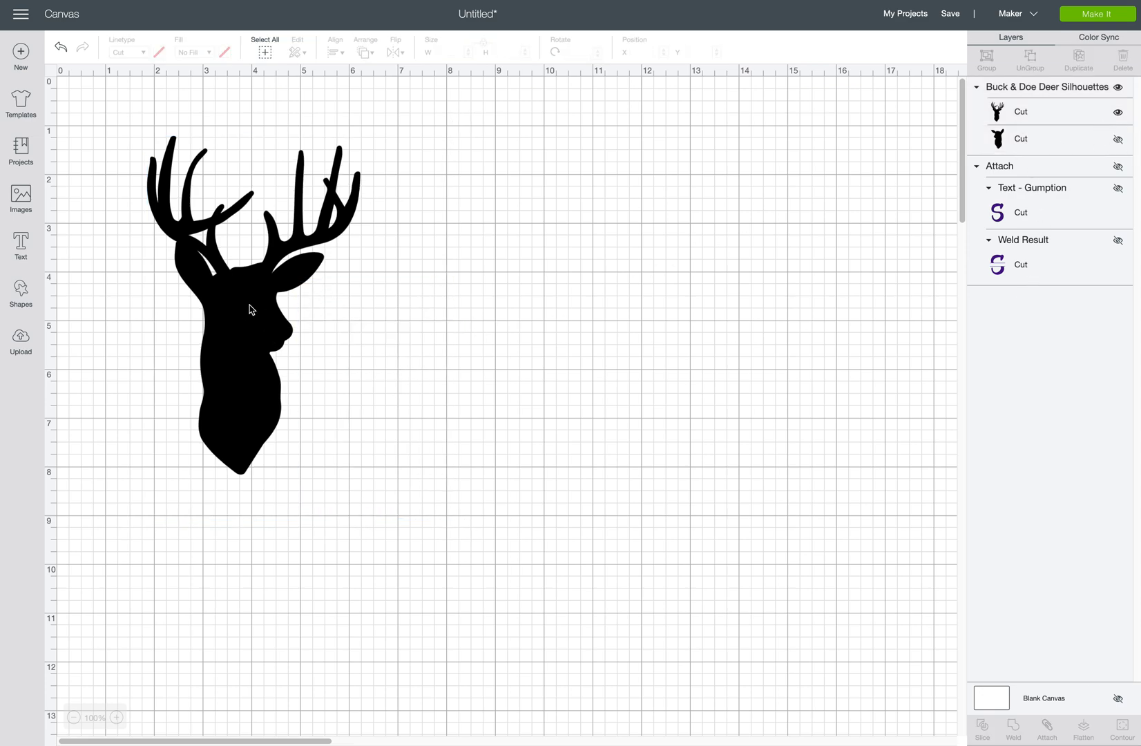
click(250, 333)
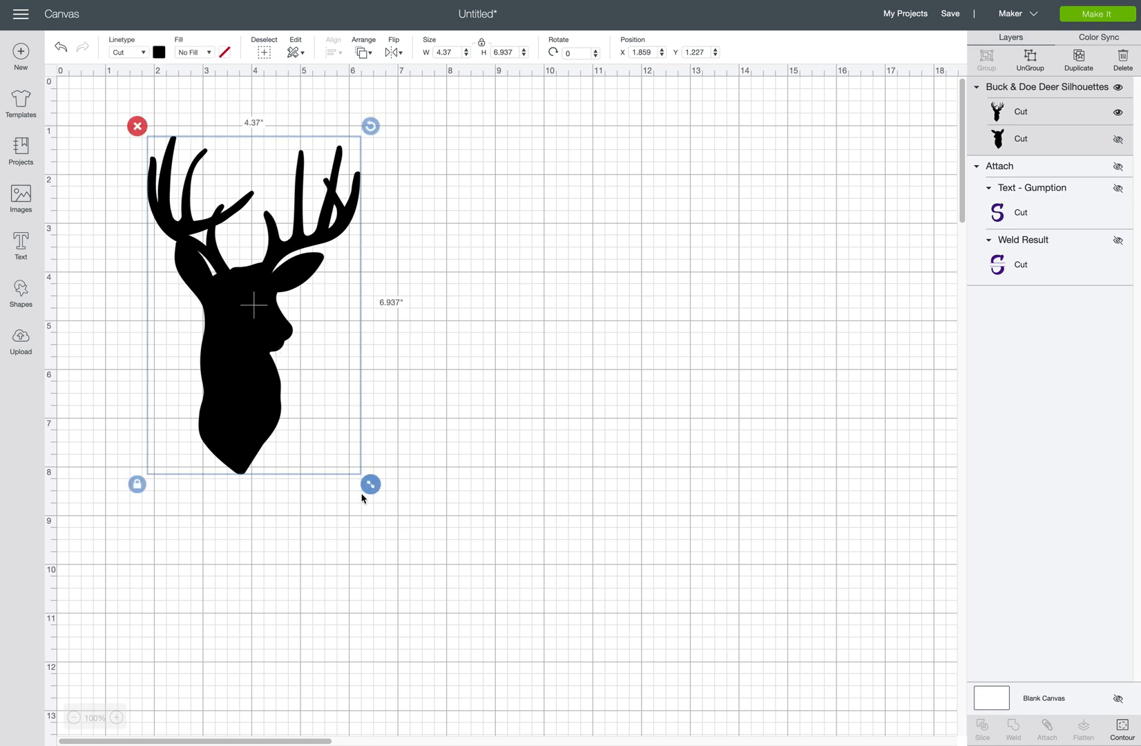
drag(372, 486, 637, 713)
drag(331, 550, 377, 514)
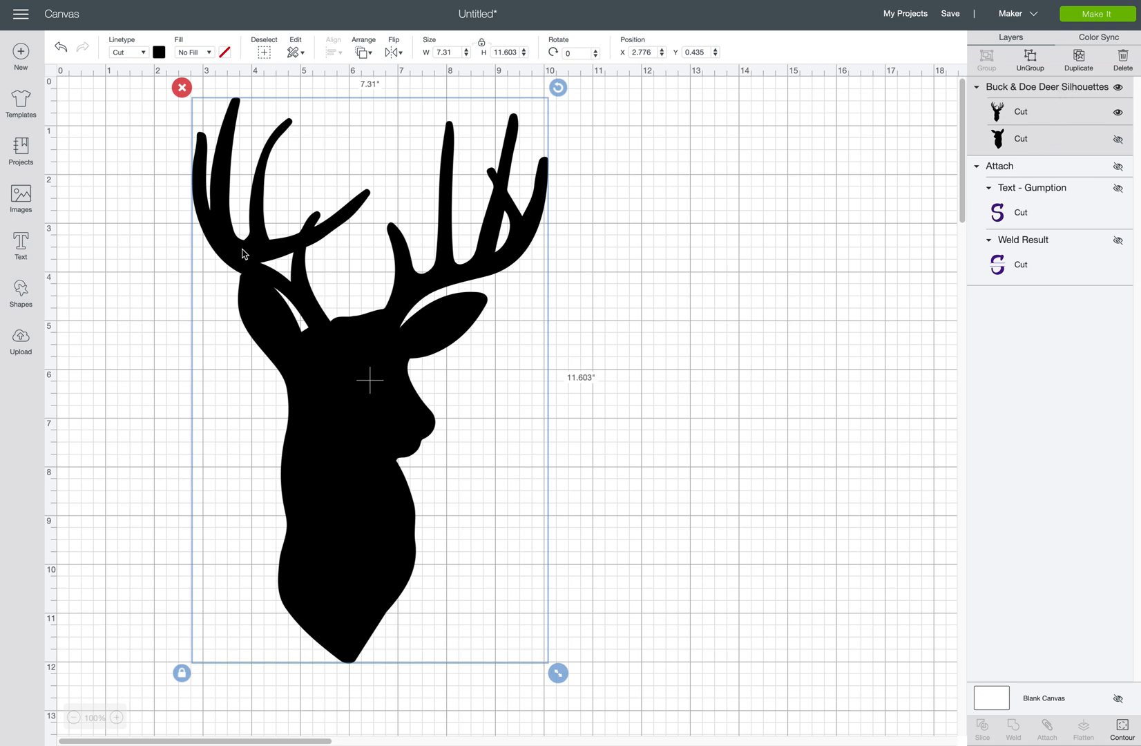
click(123, 392)
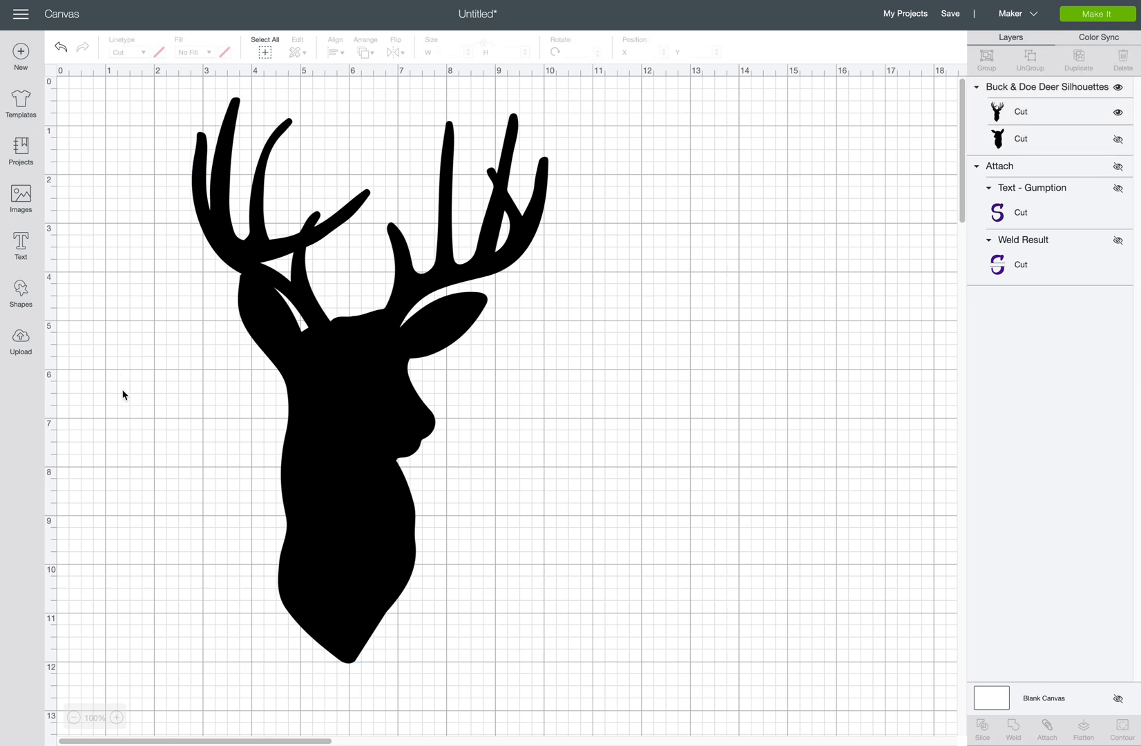
Add an unlocked square beside the deer's neck and stretch it into a wide bar.
click(23, 296)
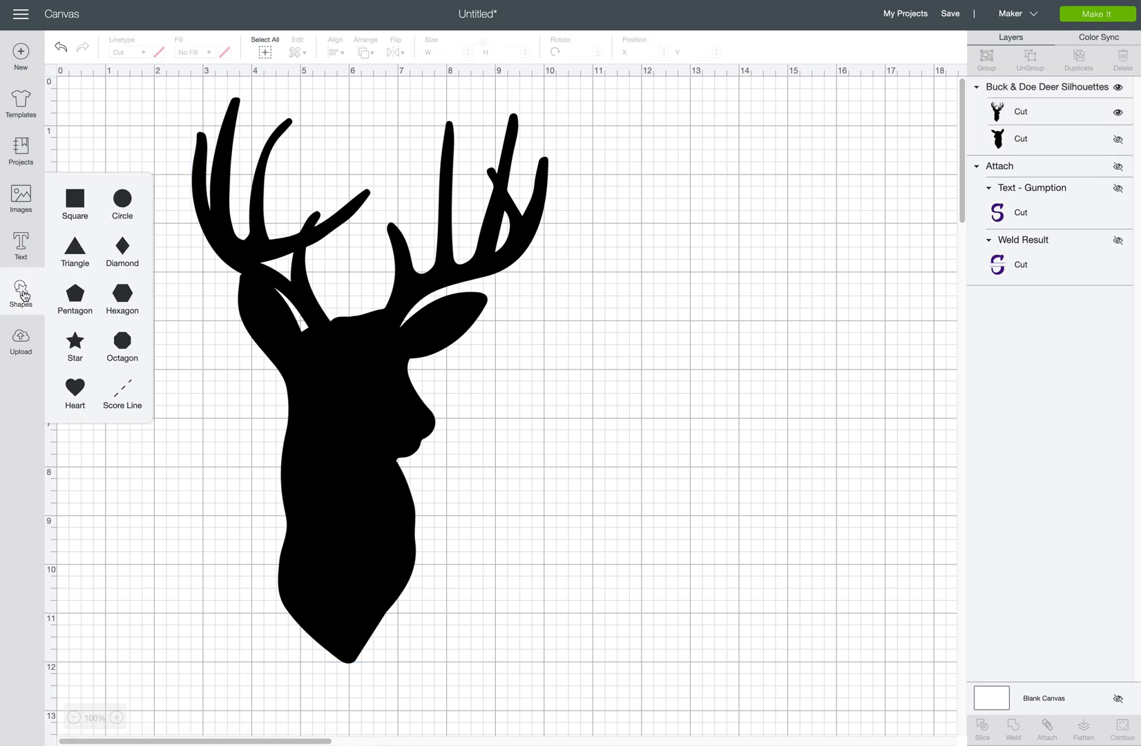
click(80, 202)
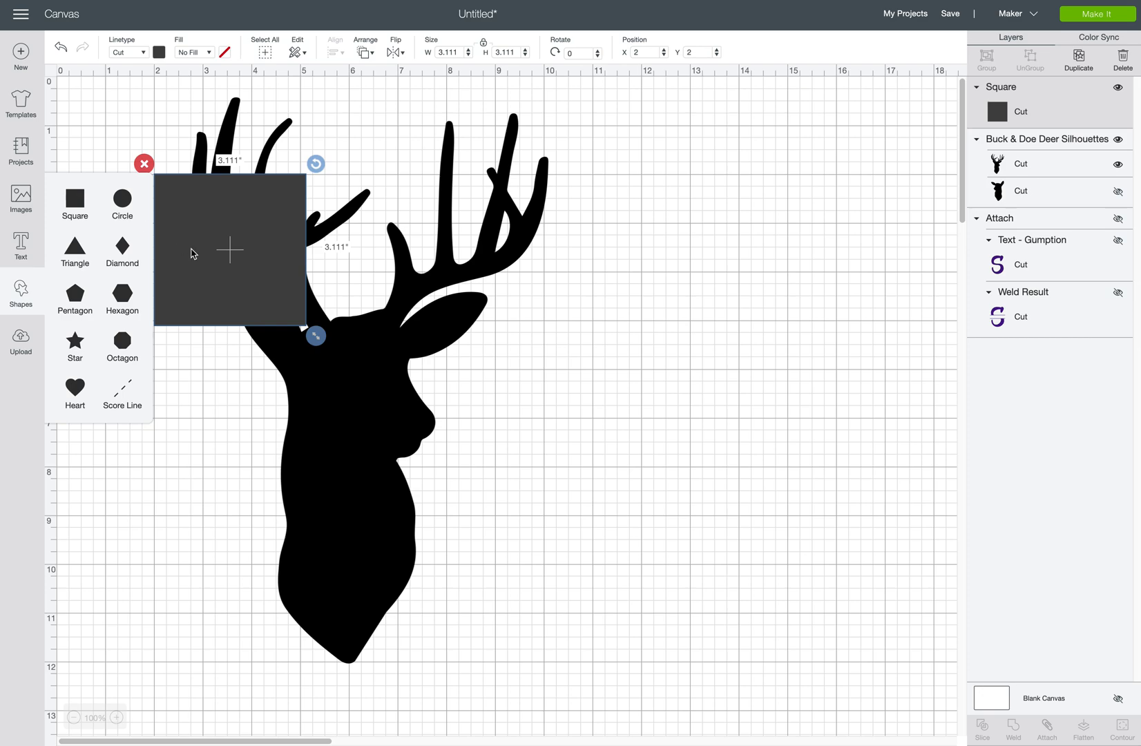
drag(203, 262, 225, 460)
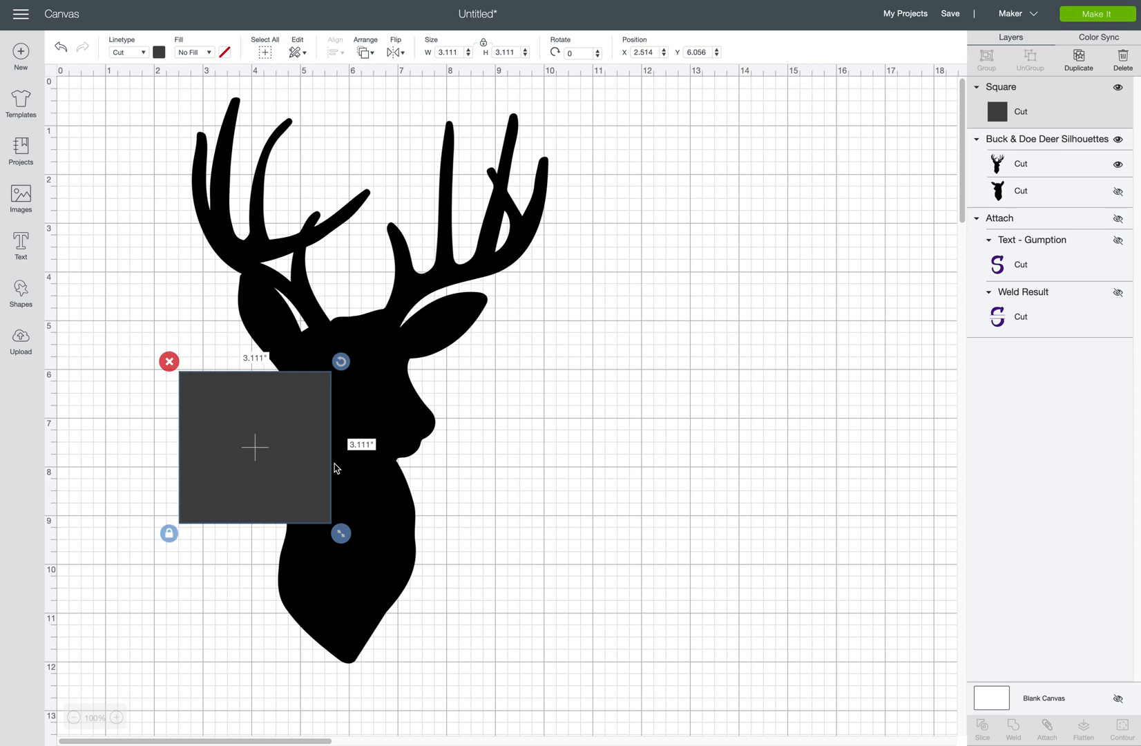
click(168, 536)
drag(344, 536, 559, 473)
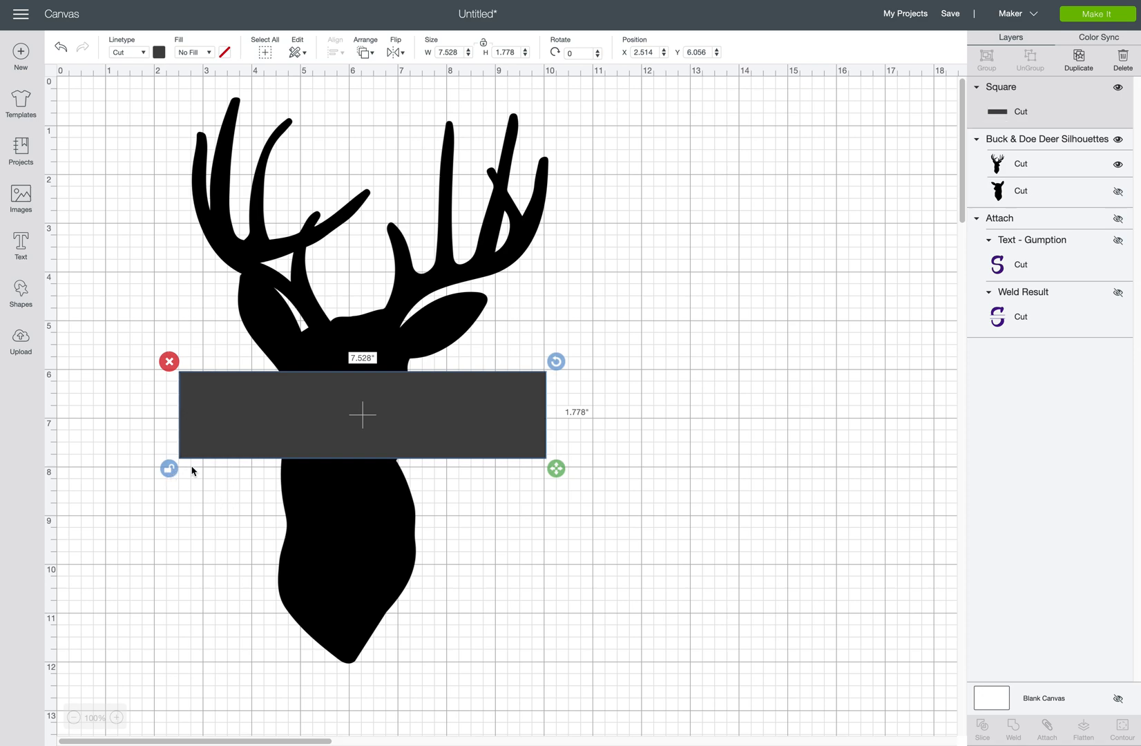
Lay the rectangle across the neck and narrow it to about 7.24 × 1.78 inches.
click(407, 450)
drag(407, 452, 422, 474)
mouse_move(572, 491)
mouse_down()
mouse_move(546, 490)
mouse_move(561, 495)
mouse_up()
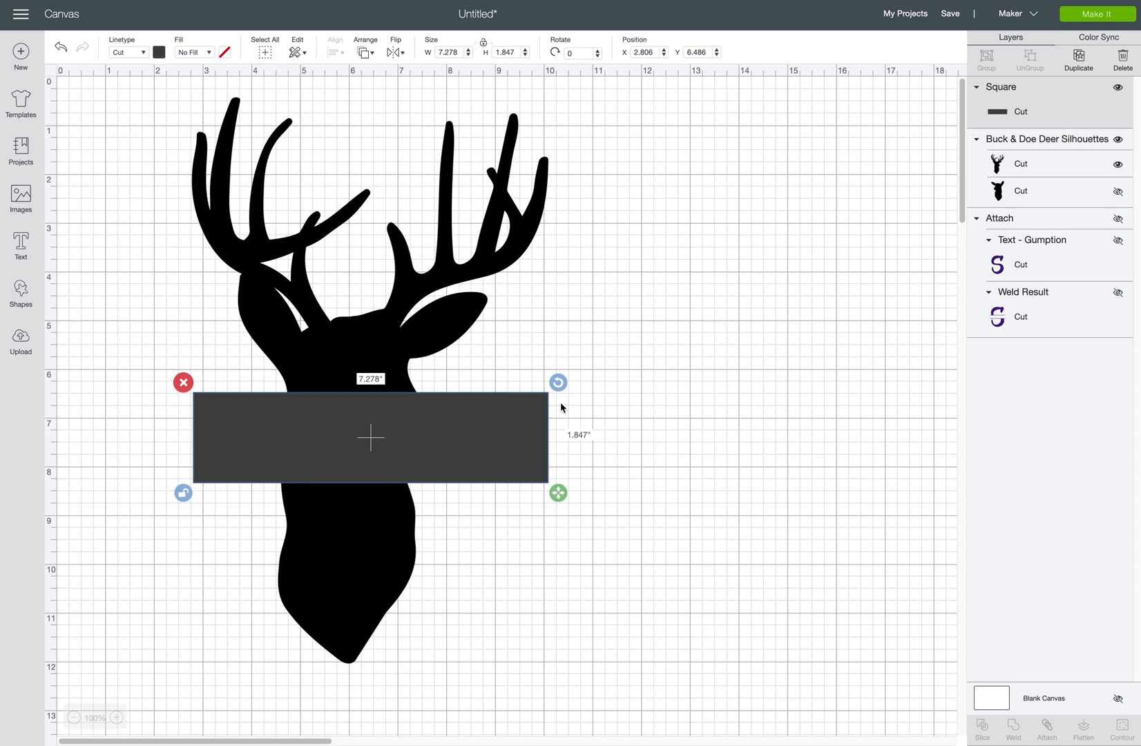
mouse_move(558, 492)
mouse_down()
mouse_move(520, 495)
mouse_move(560, 489)
mouse_up()
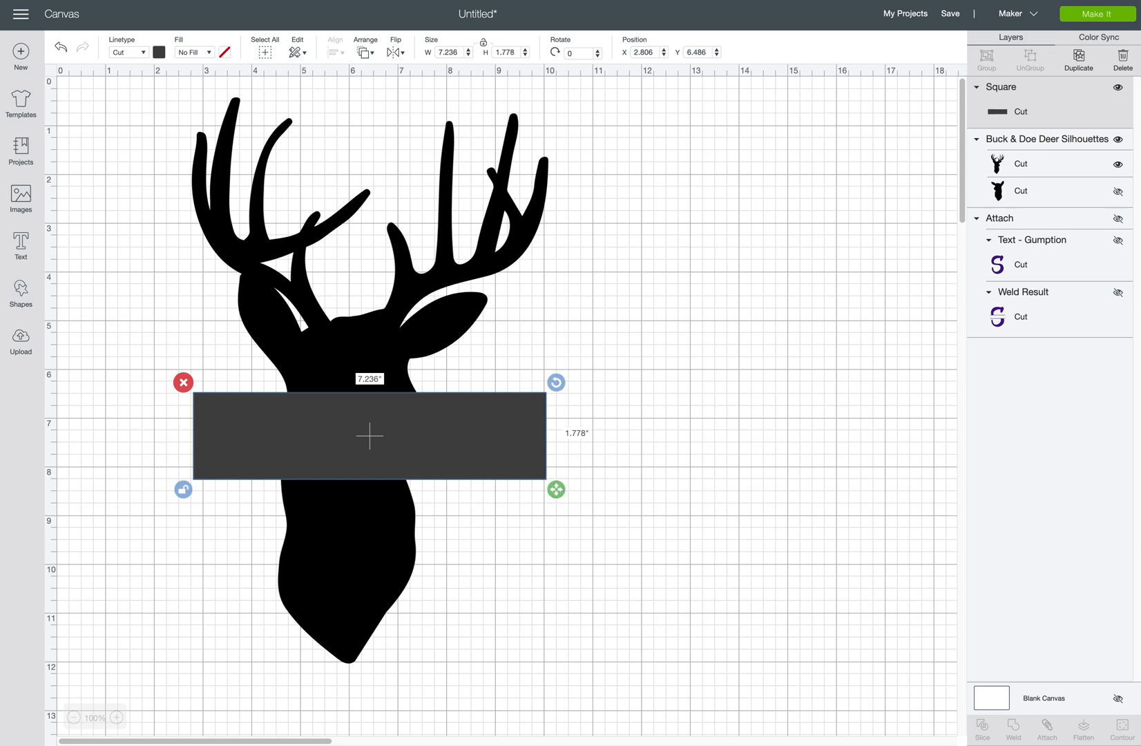
click(147, 108)
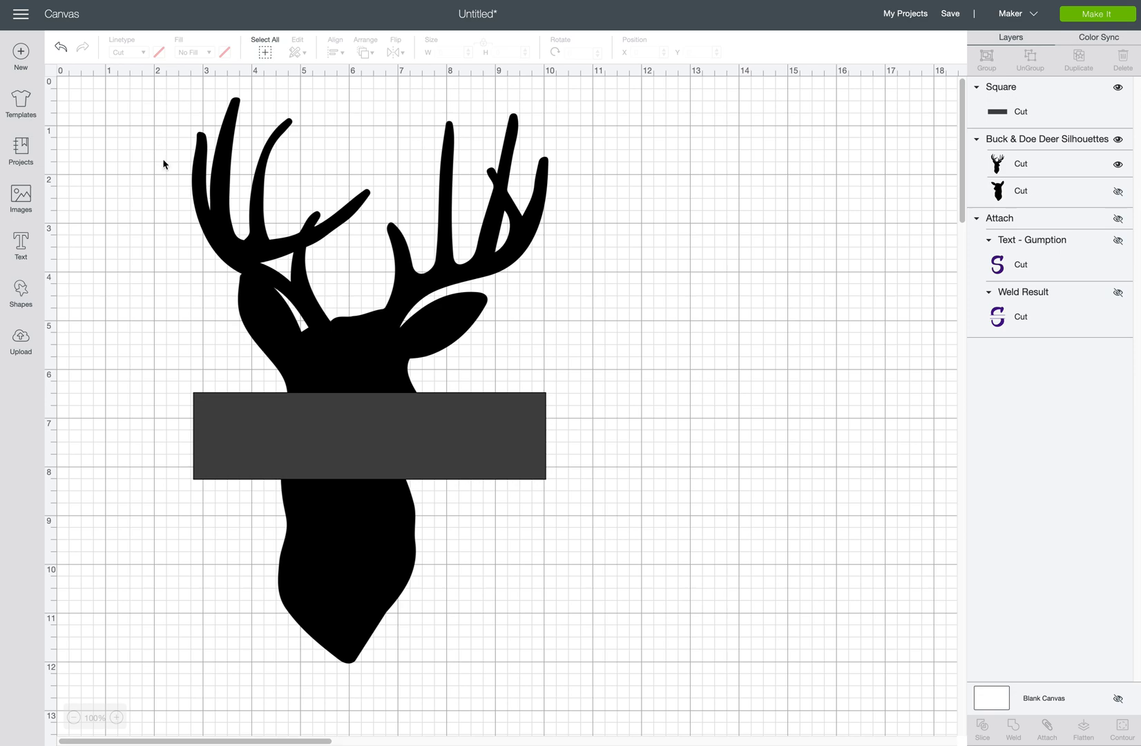
click(388, 454)
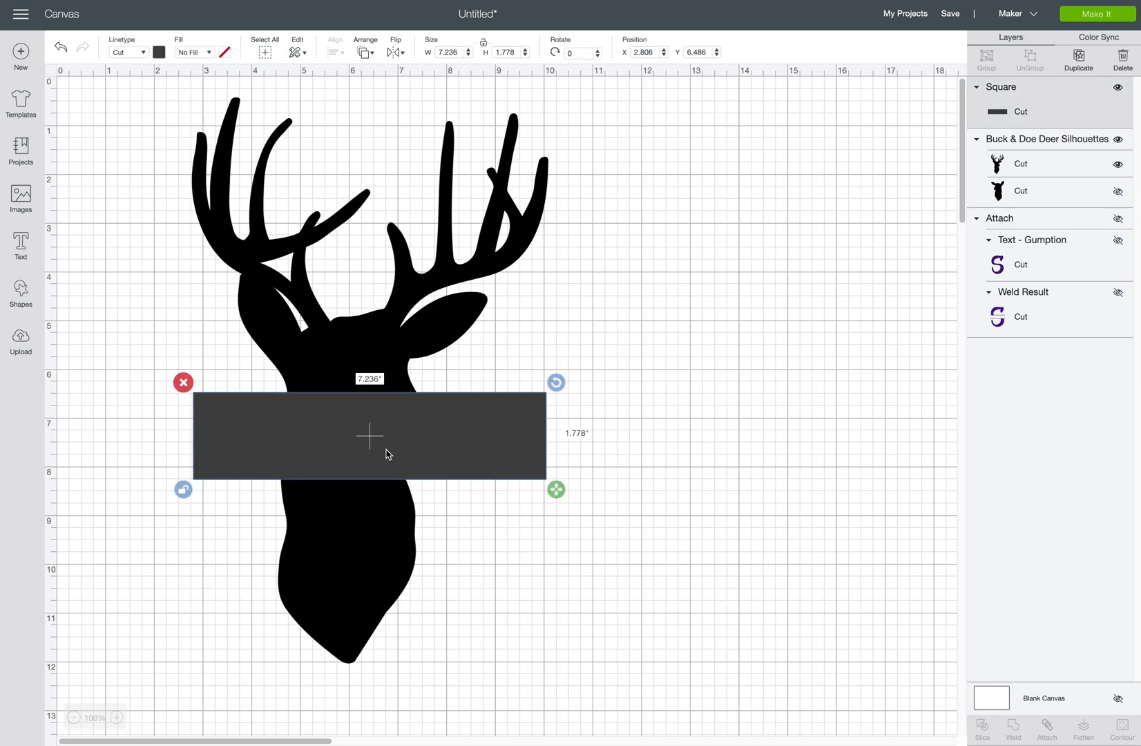
drag(157, 93, 648, 676)
Center the deer and rectangle horizontally and slice the rectangle through the deer.
click(331, 53)
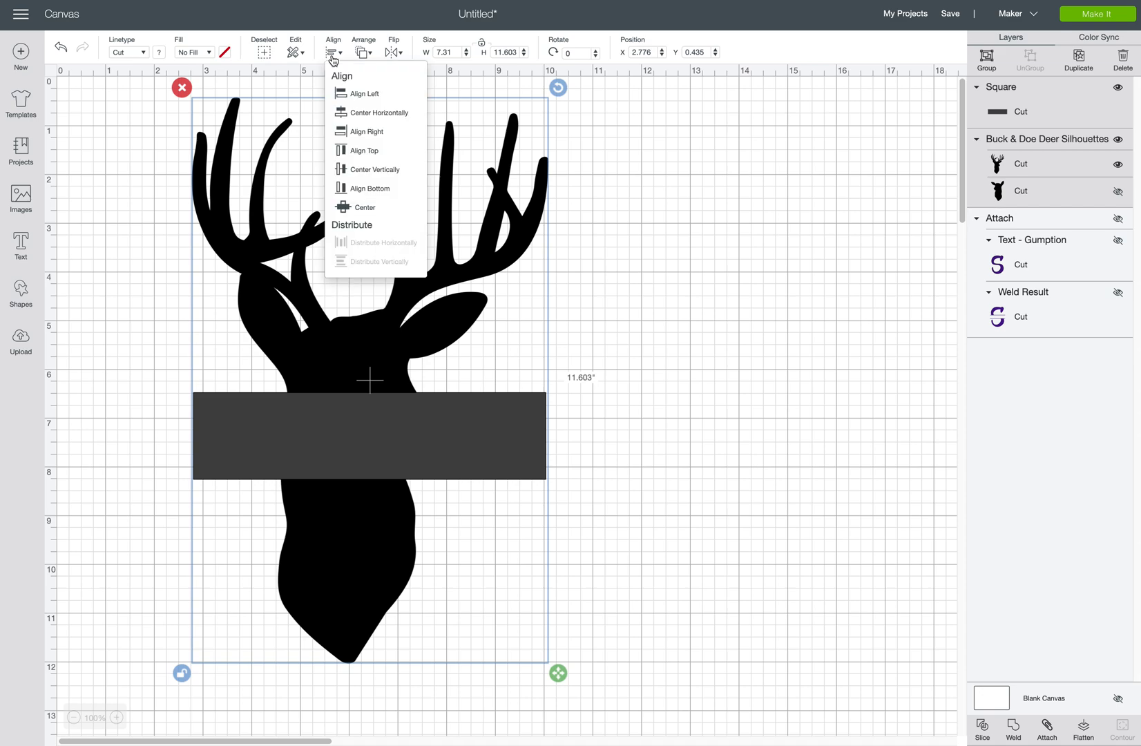
click(376, 113)
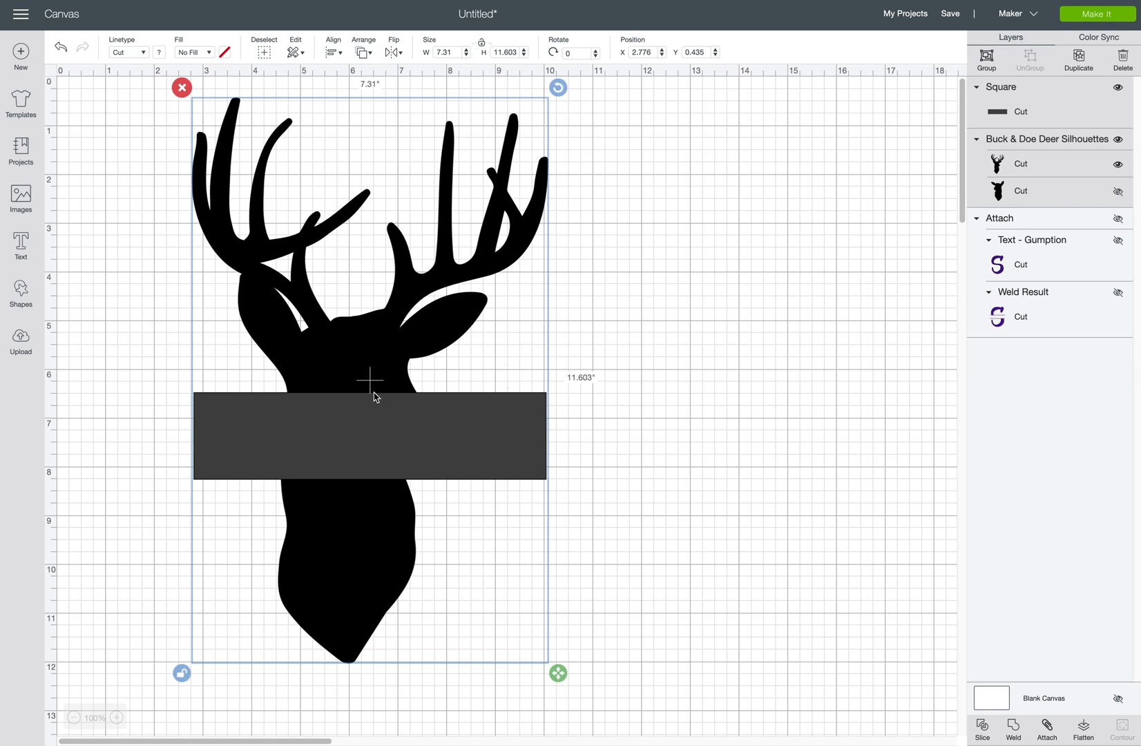
click(981, 728)
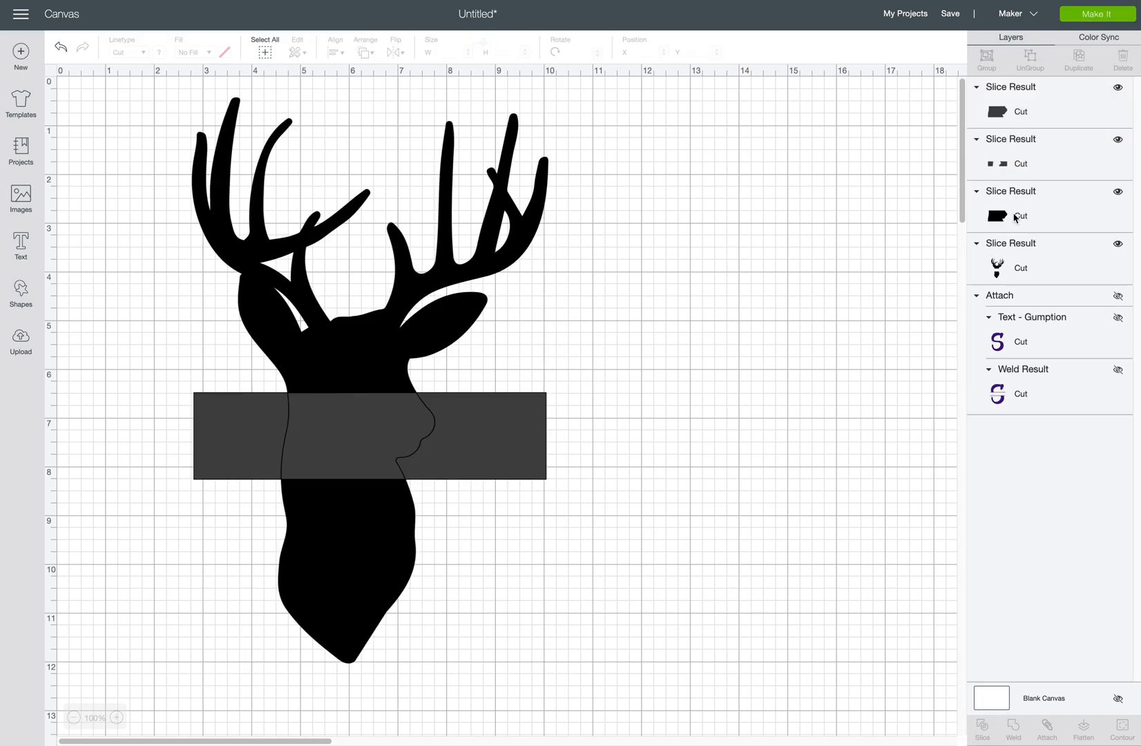
Delete the three rectangle slice pieces, leaving an empty band across the neck.
click(1024, 120)
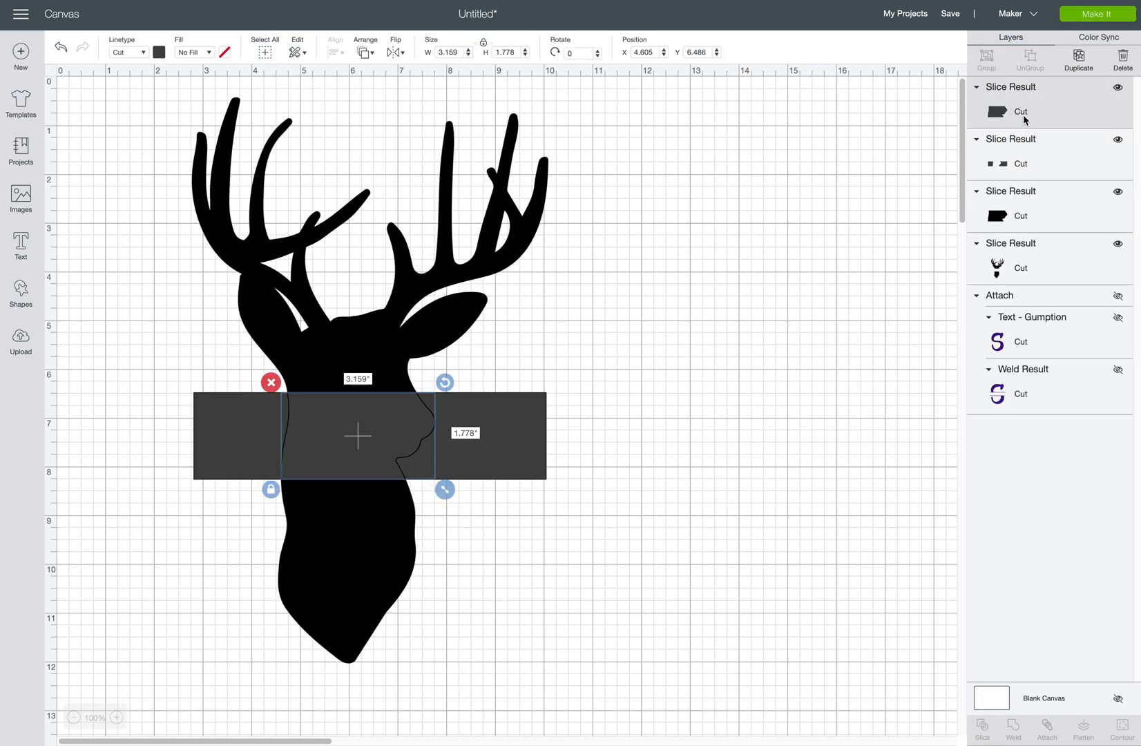
shift+click(1033, 153)
shift+click(1037, 222)
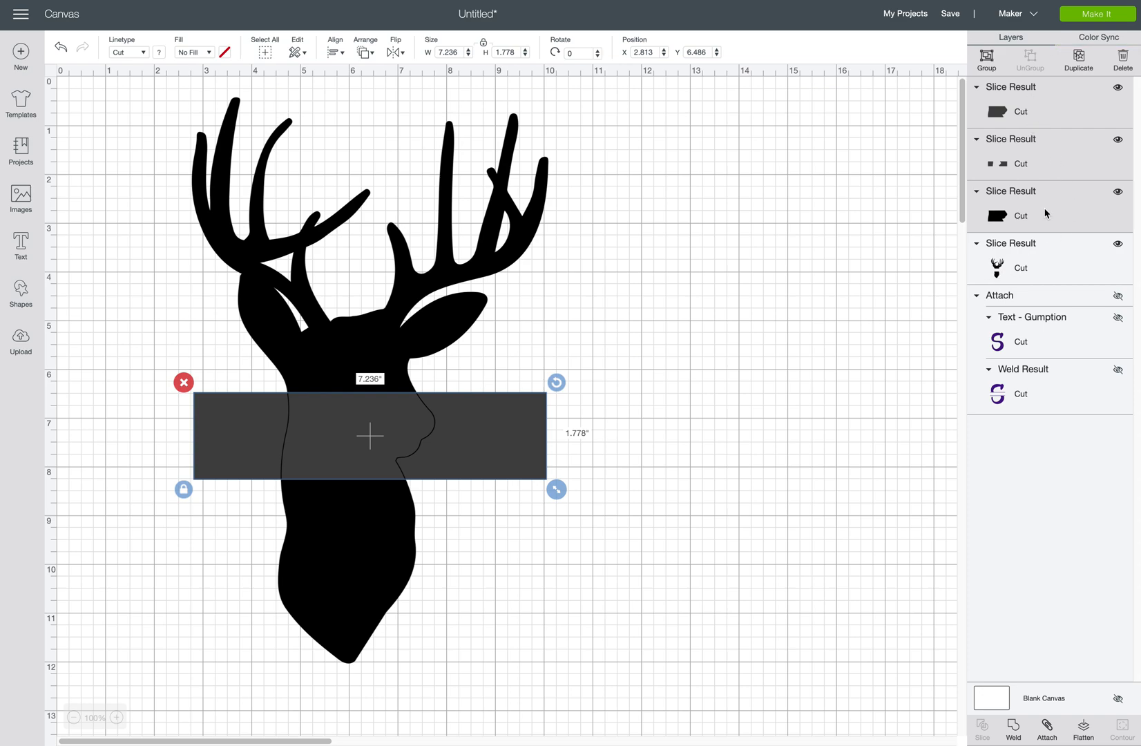
click(1120, 61)
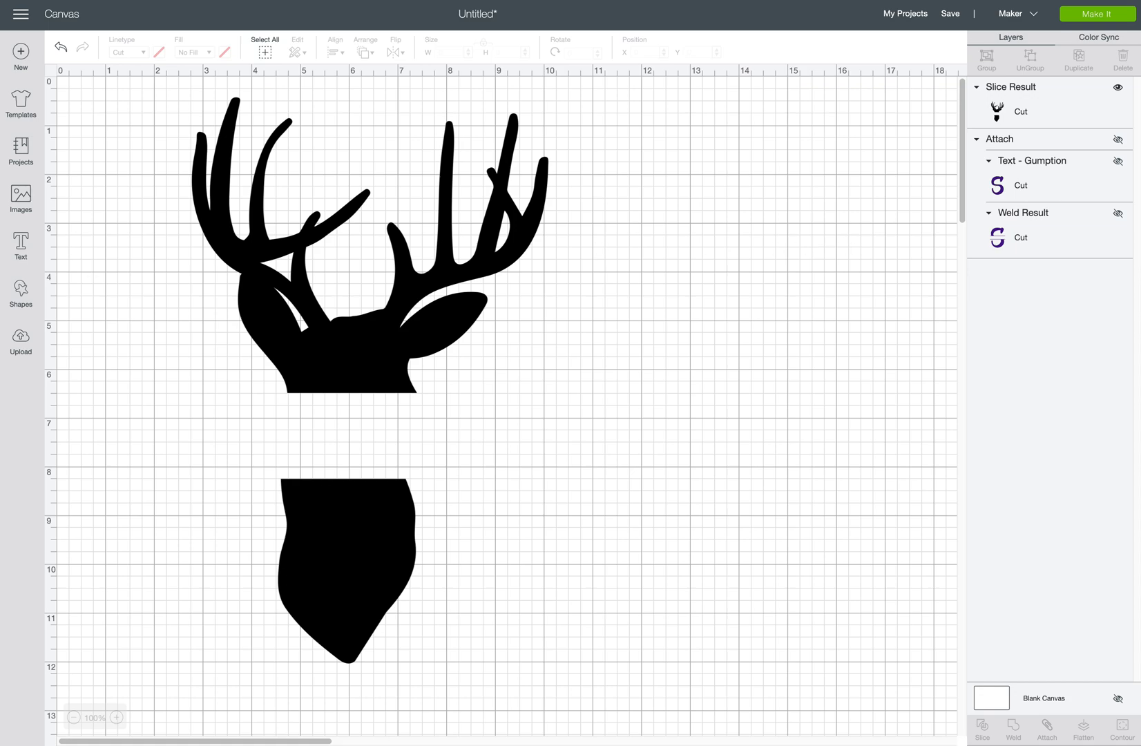
click(21, 290)
Add a thin 7.25 × 0.111-inch bar along the top edge of the gap.
click(76, 205)
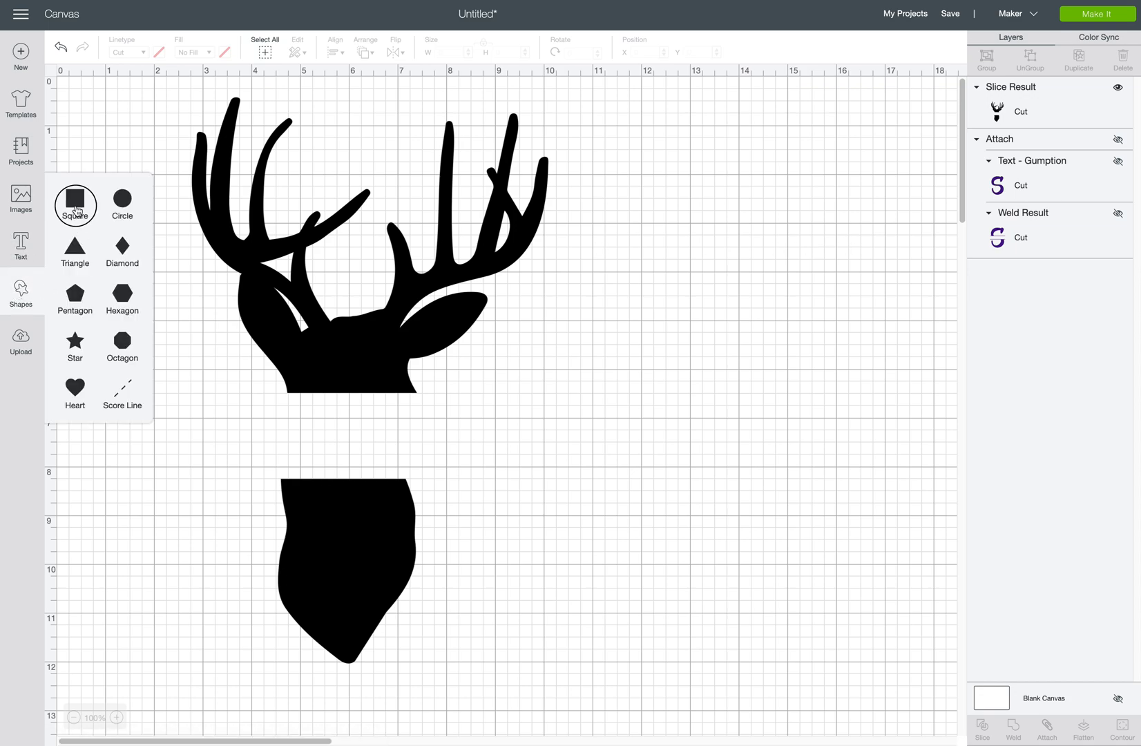
click(168, 359)
drag(340, 360, 380, 219)
drag(316, 199, 554, 410)
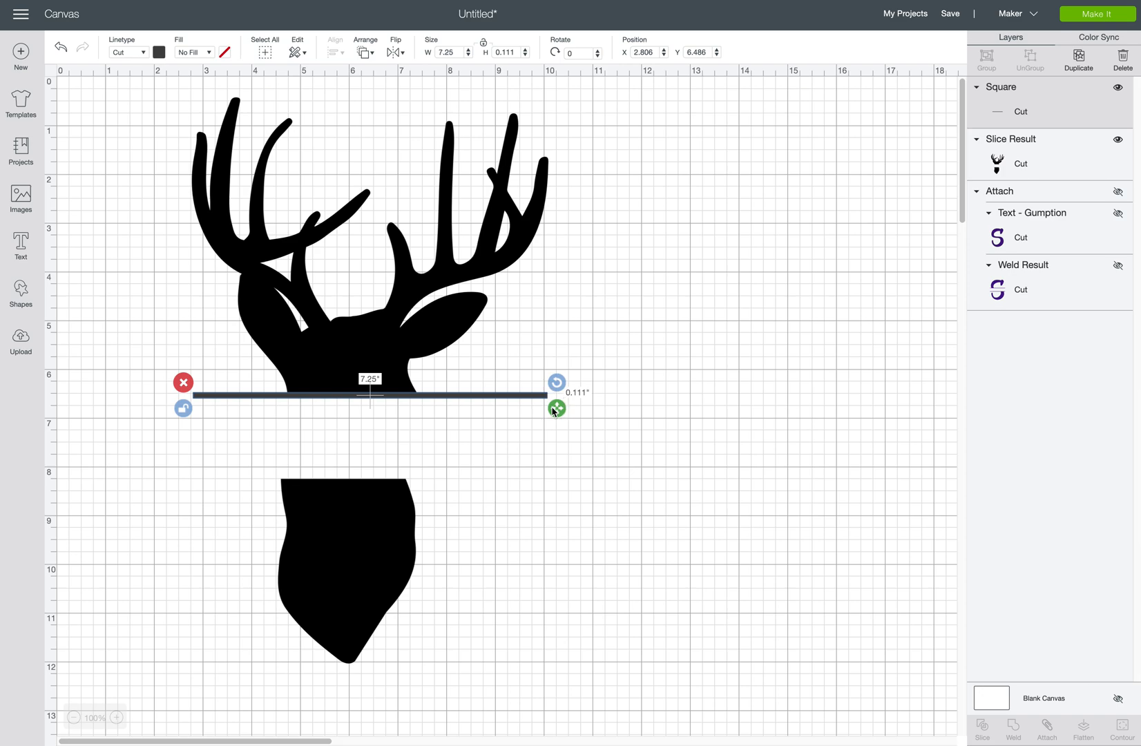
Duplicate the bar and move the copy to the gap's bottom edge.
drag(153, 109, 606, 672)
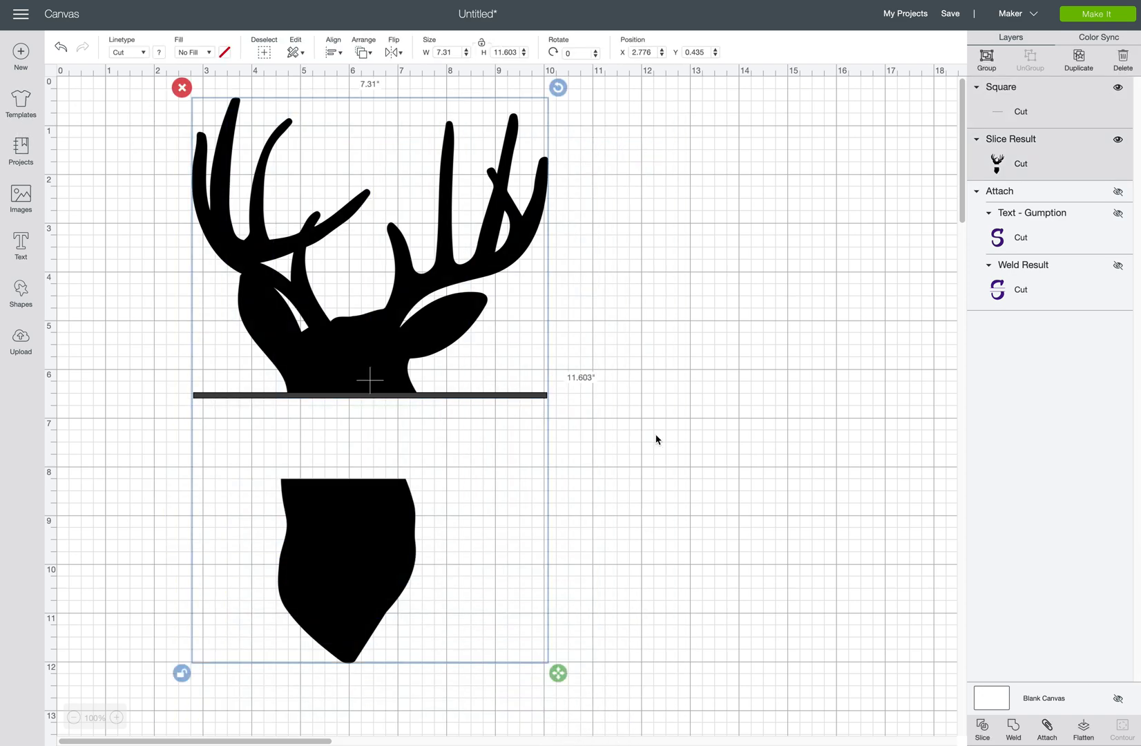
click(656, 439)
click(519, 396)
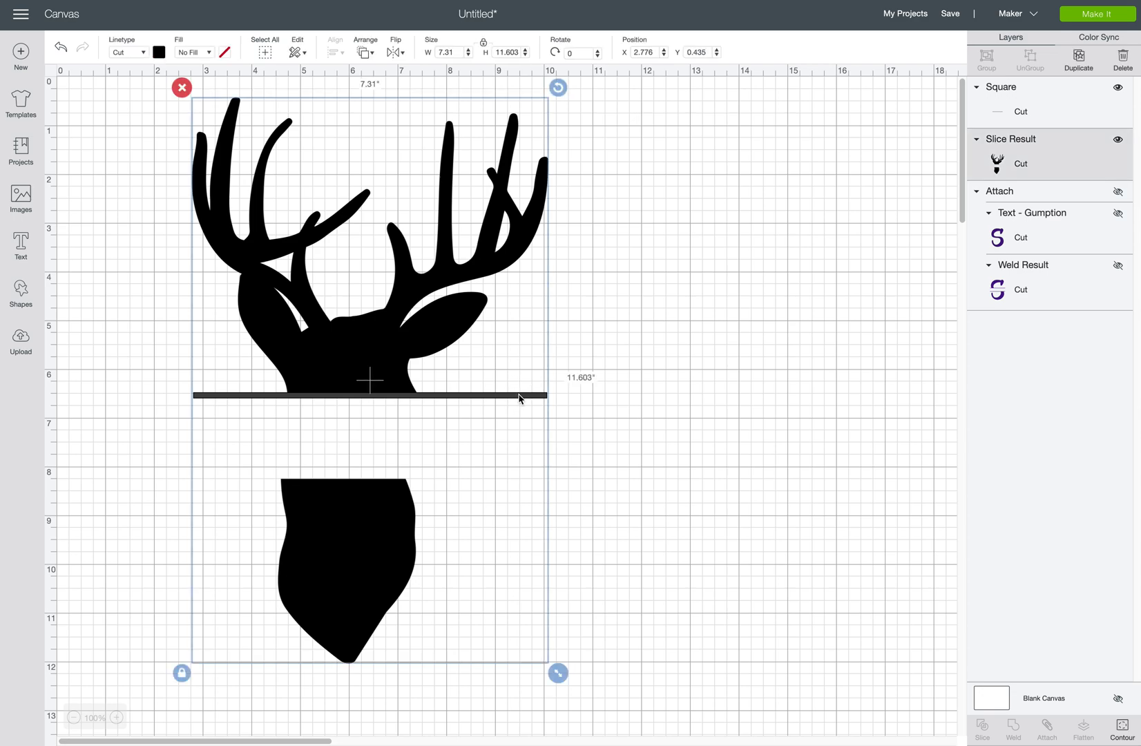
click(519, 395)
click(1022, 113)
click(1093, 63)
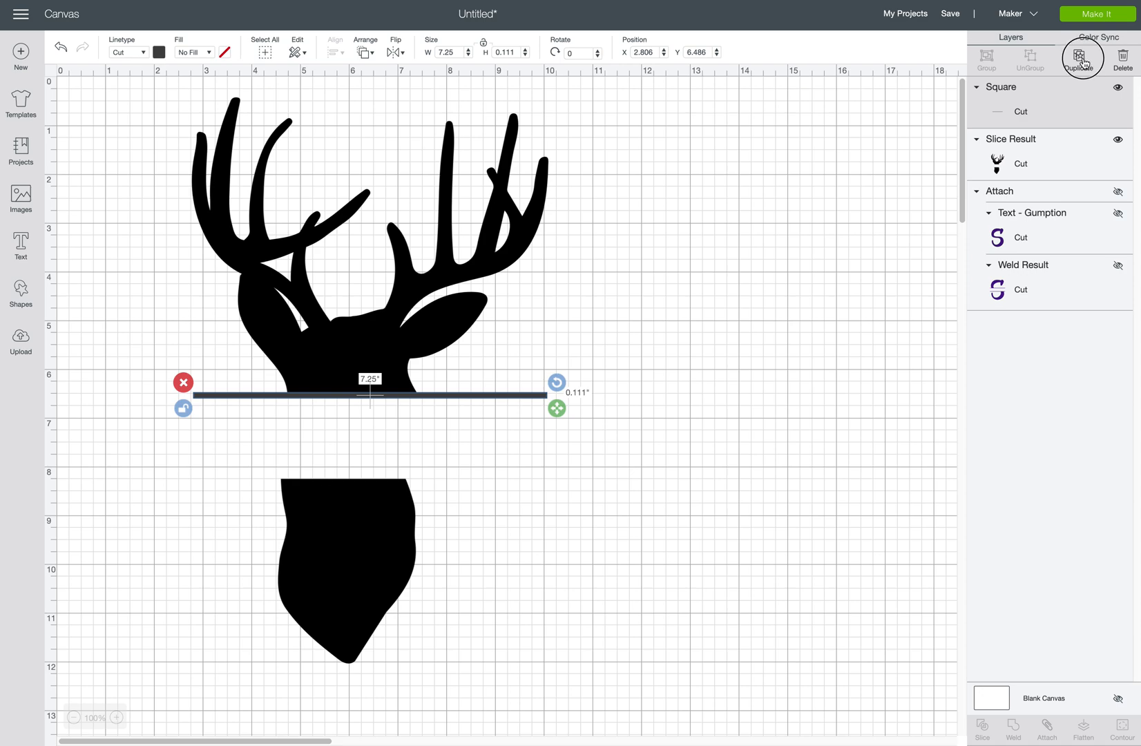
drag(465, 428, 444, 481)
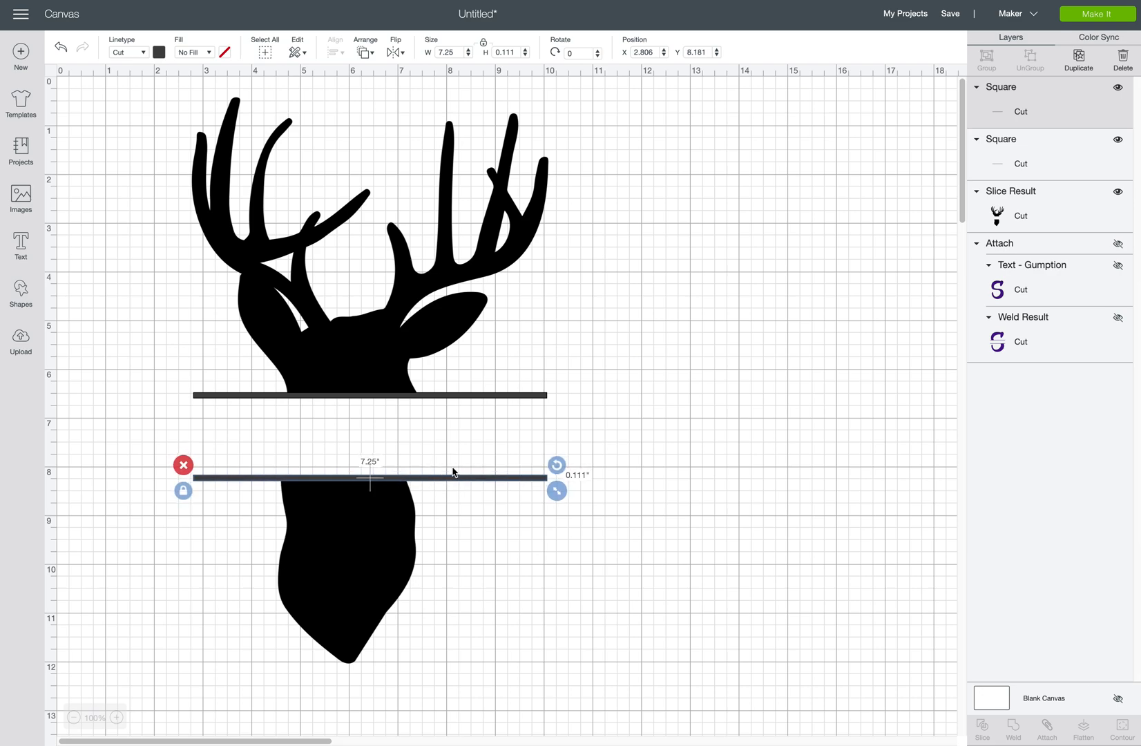
click(183, 112)
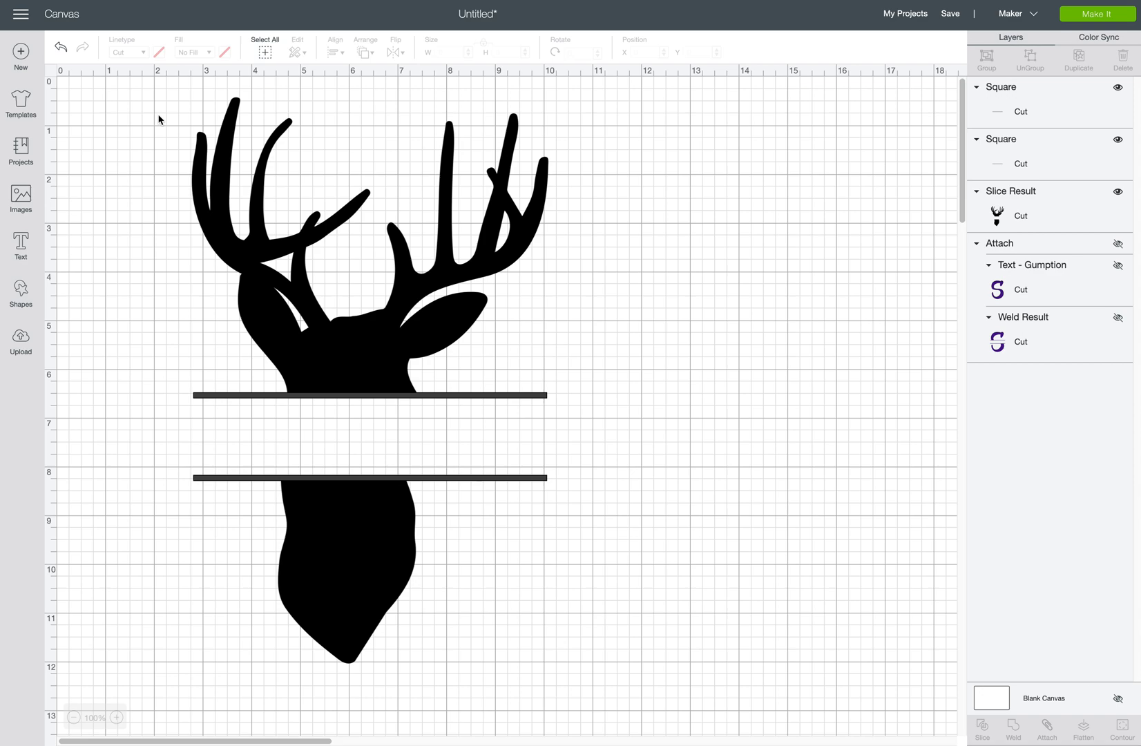
drag(171, 97, 591, 701)
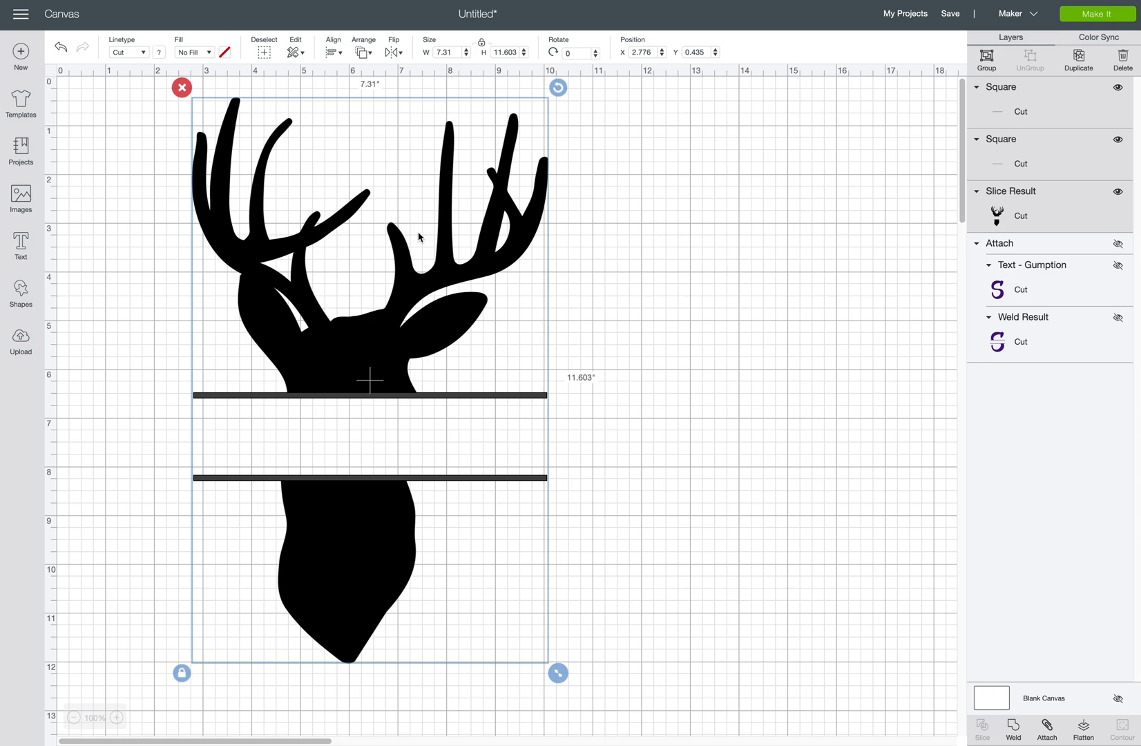
Center the split deer and both bars horizontally and weld them into one shape.
click(333, 52)
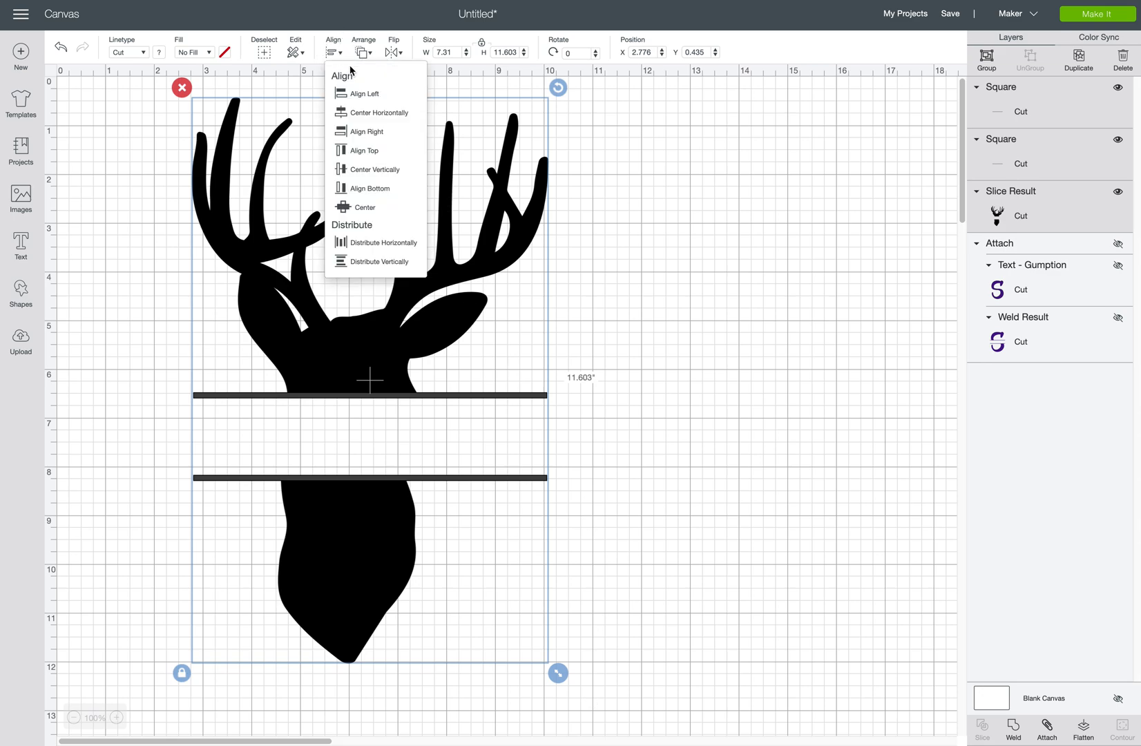
click(384, 111)
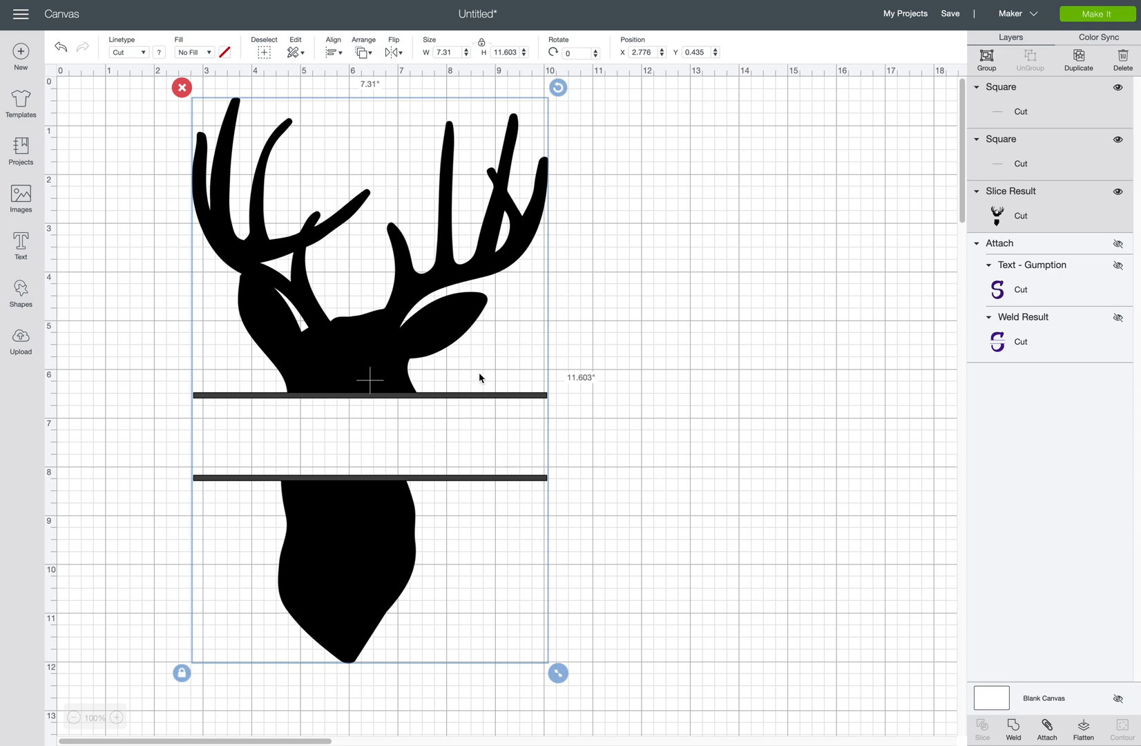
click(1014, 731)
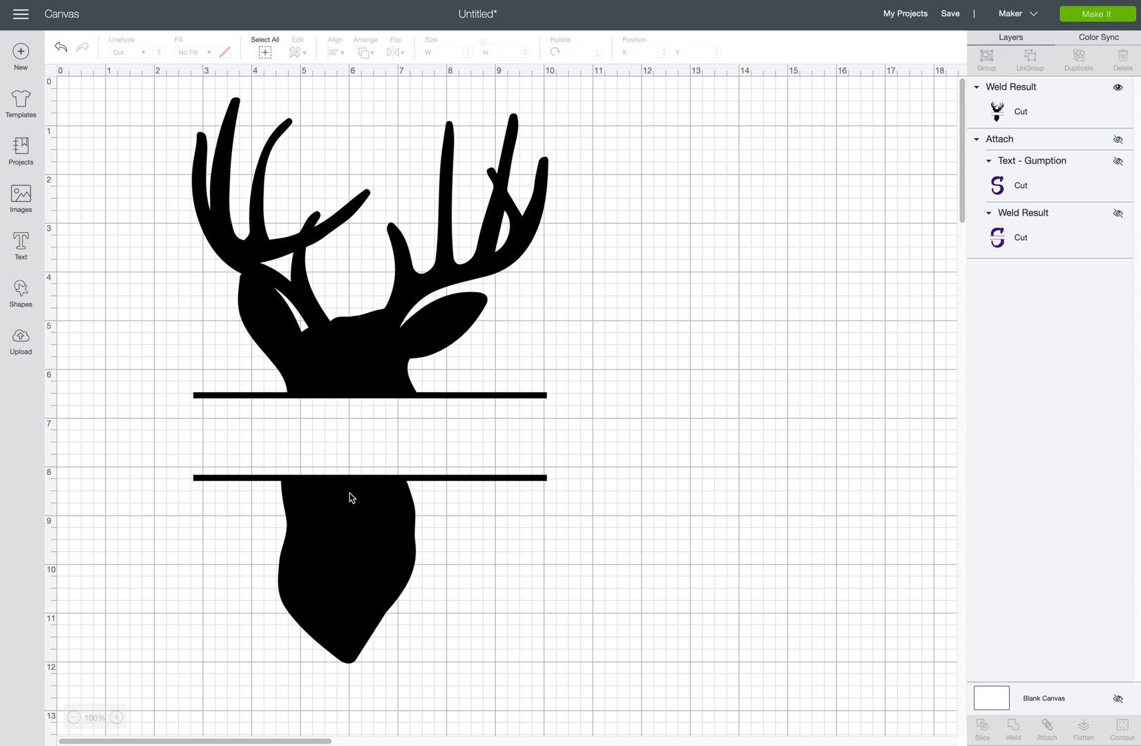
Recolour the welded deer shape dark green.
click(347, 352)
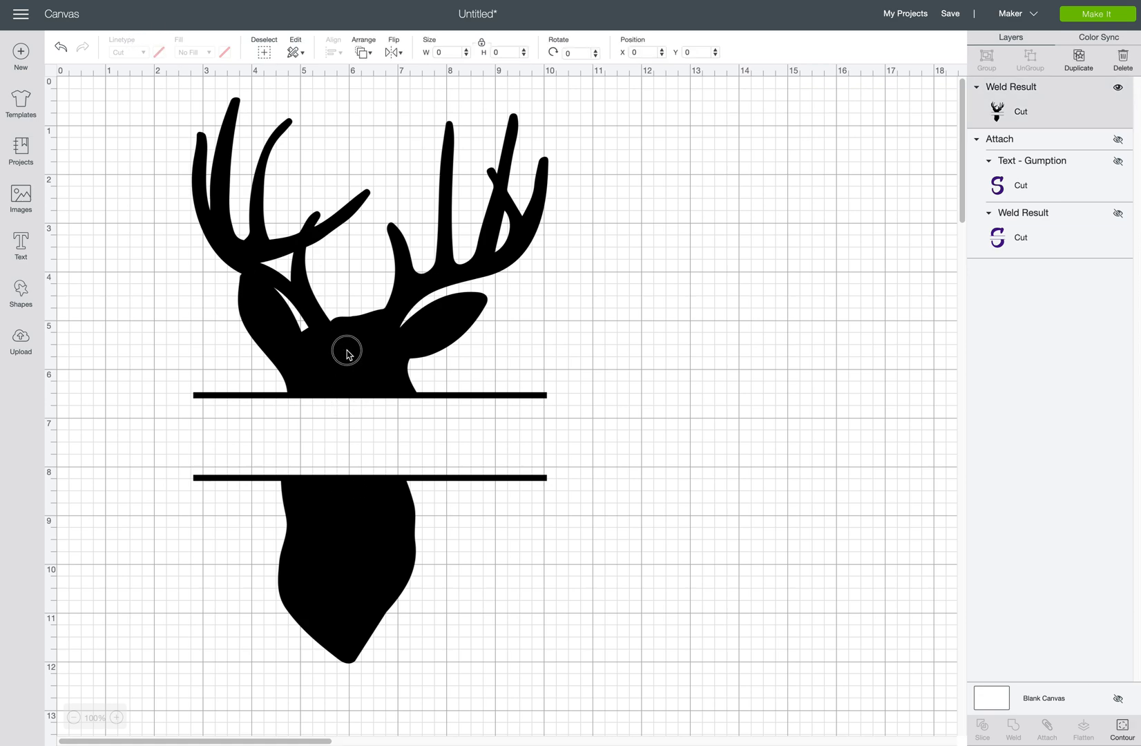
click(159, 53)
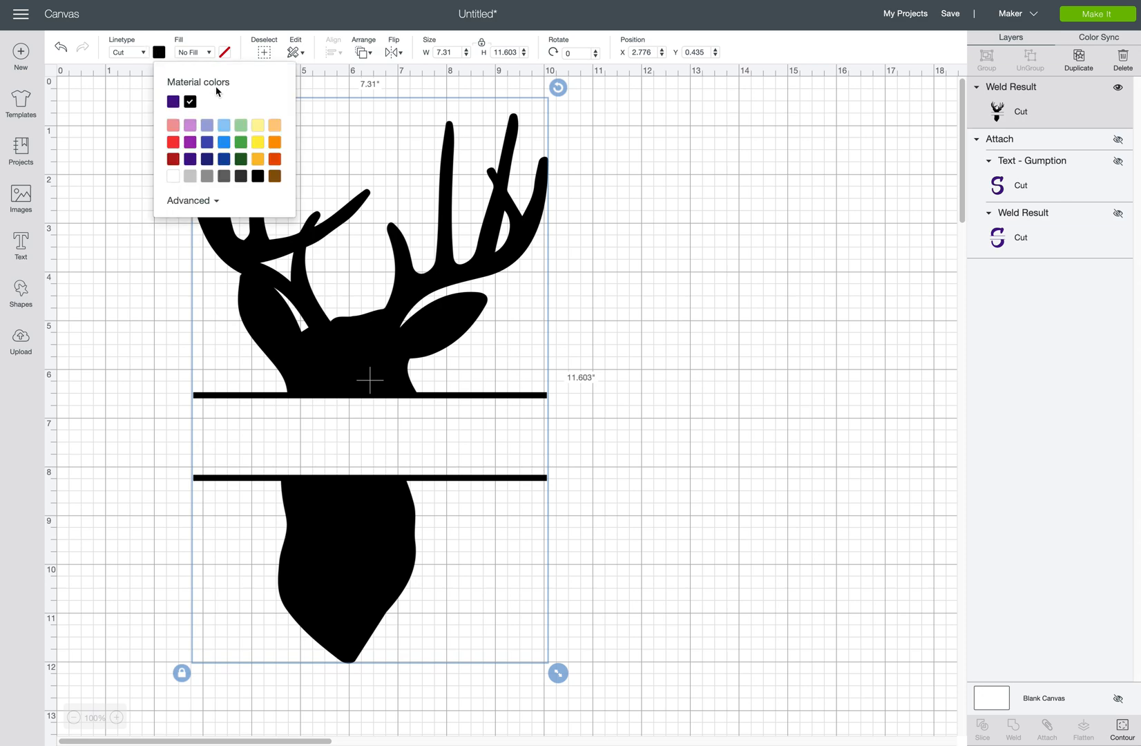
click(244, 161)
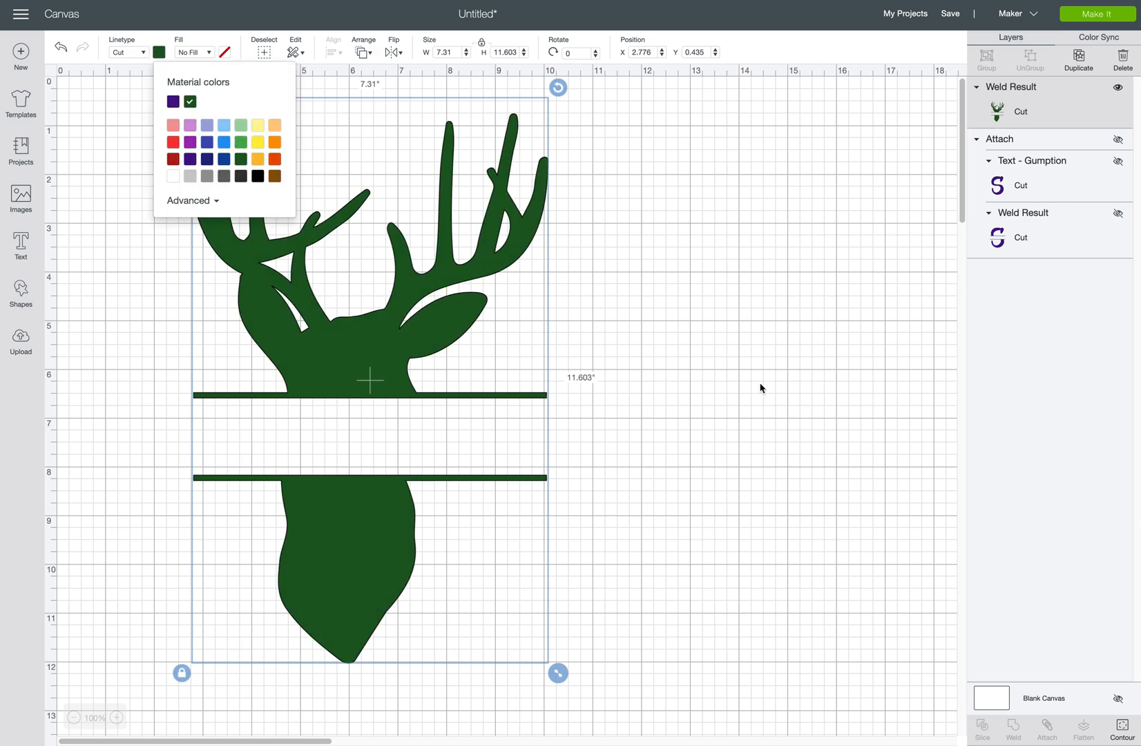
click(771, 416)
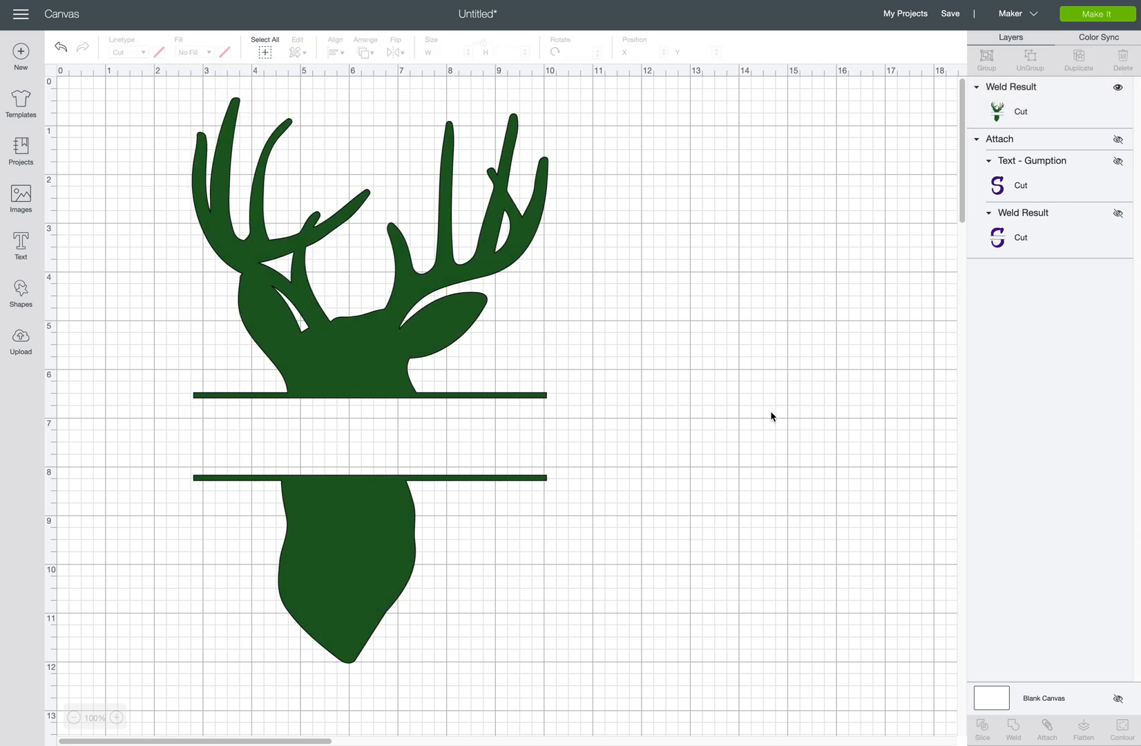
Add a text box reading 'MILLER' in capitals.
click(21, 245)
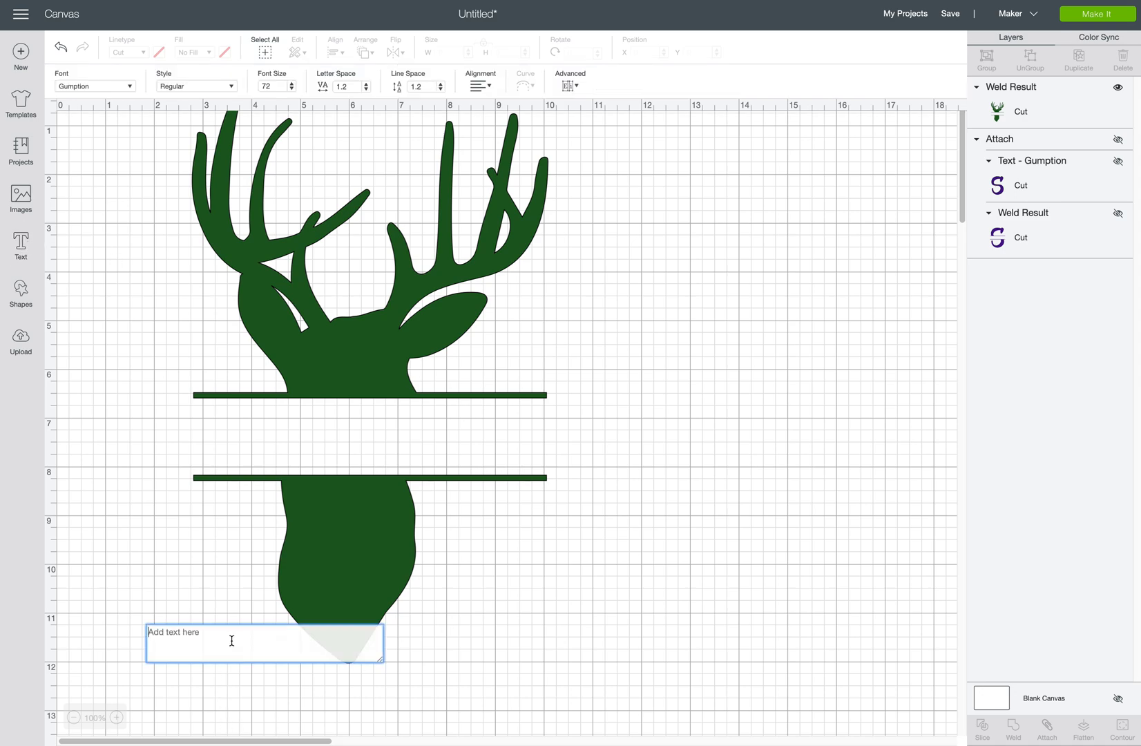
text(Miller)
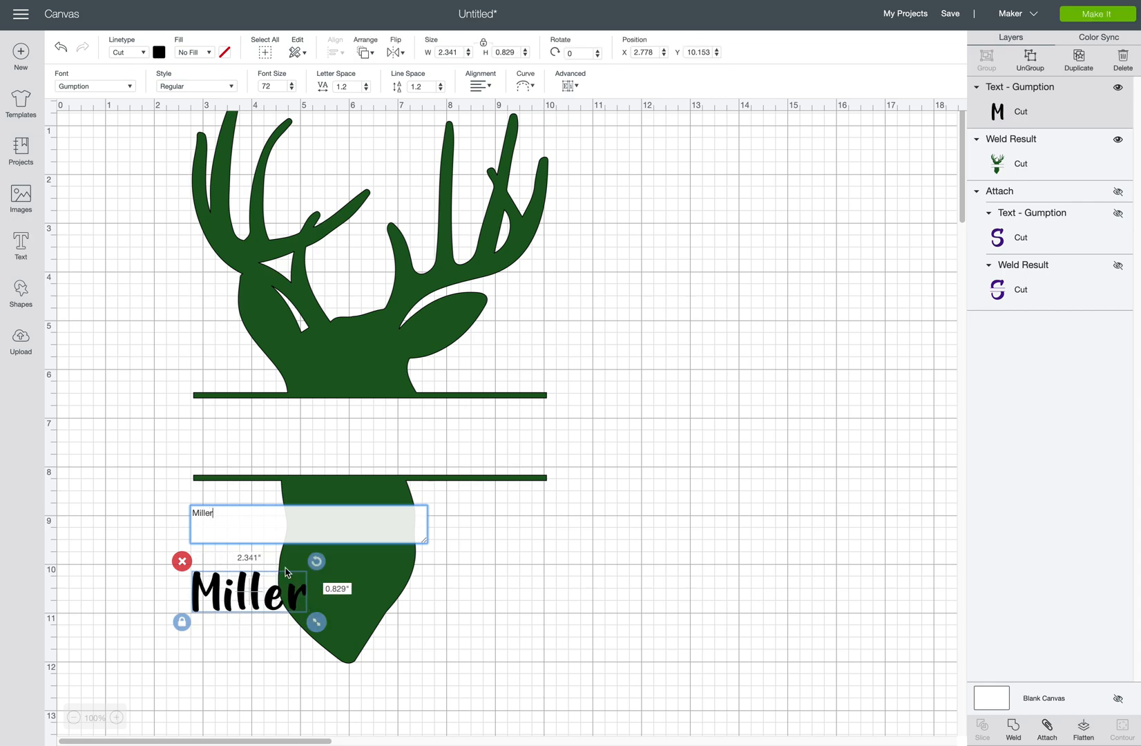
drag(221, 511, 187, 513)
text(MILLER)
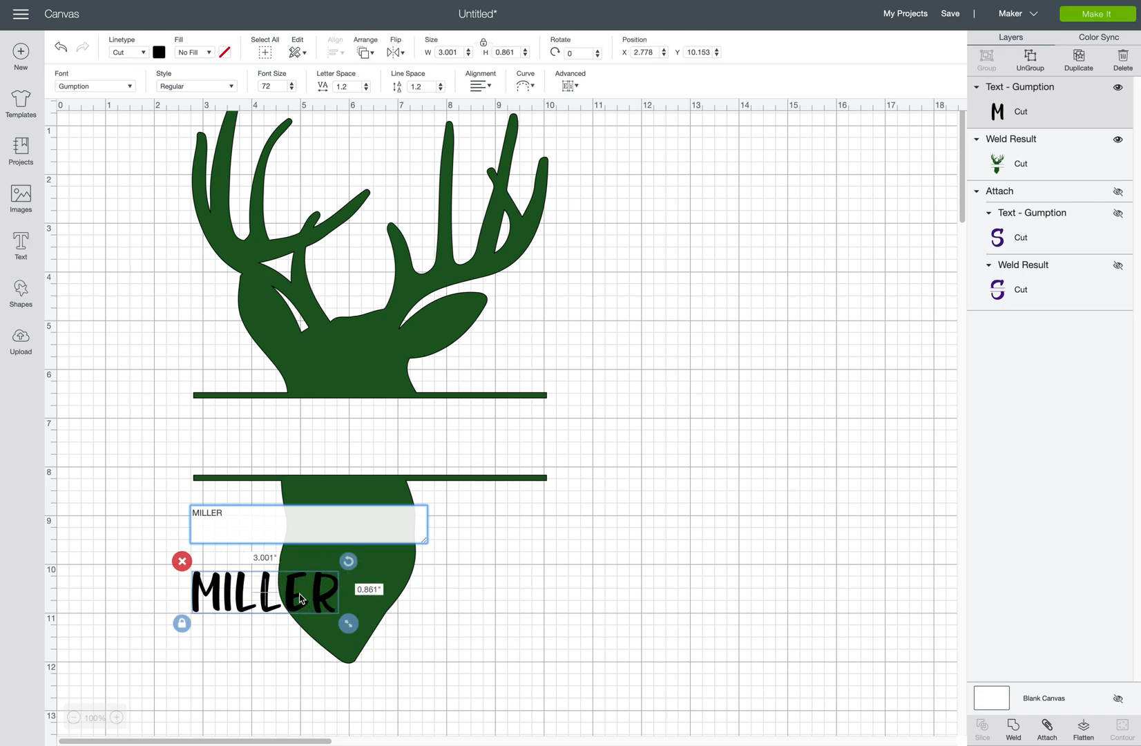
Place MILLER between the two bars and enlarge it to about 6.24 inches wide.
drag(287, 591, 301, 433)
drag(362, 467, 512, 506)
drag(406, 469, 421, 452)
drag(530, 494, 538, 501)
drag(486, 456, 480, 450)
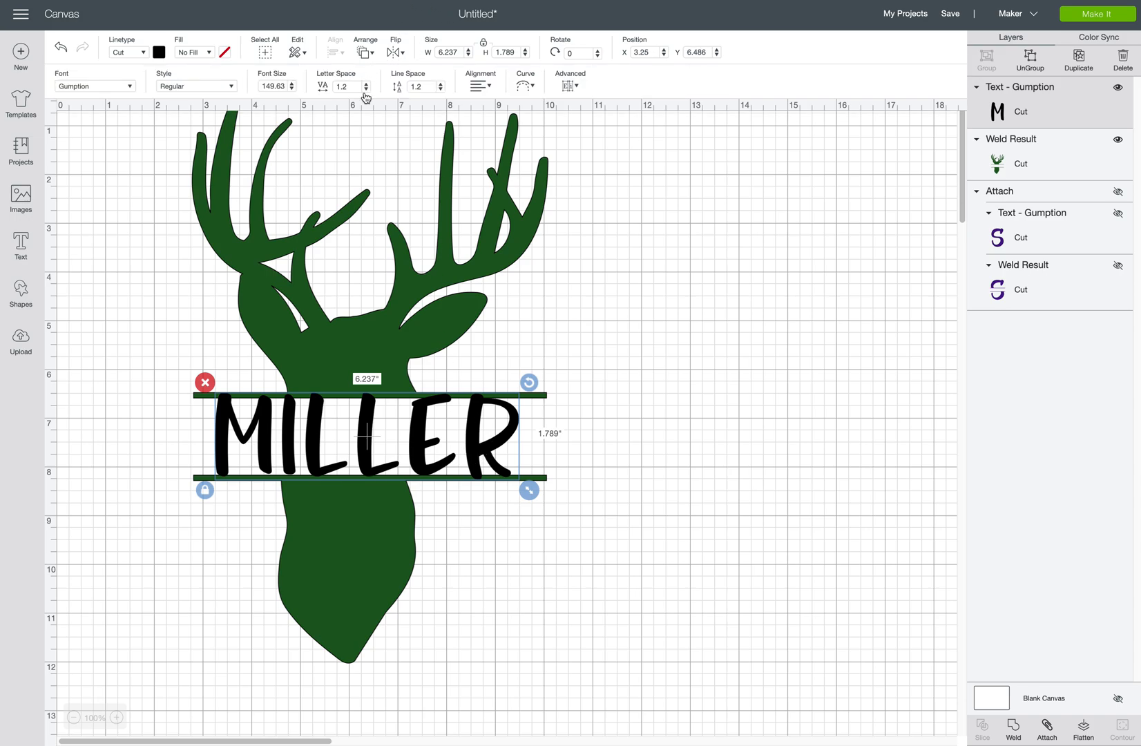
Set MILLER's letter spacing to 0.8.
click(367, 89)
click(366, 90)
click(366, 89)
click(367, 90)
click(367, 90)
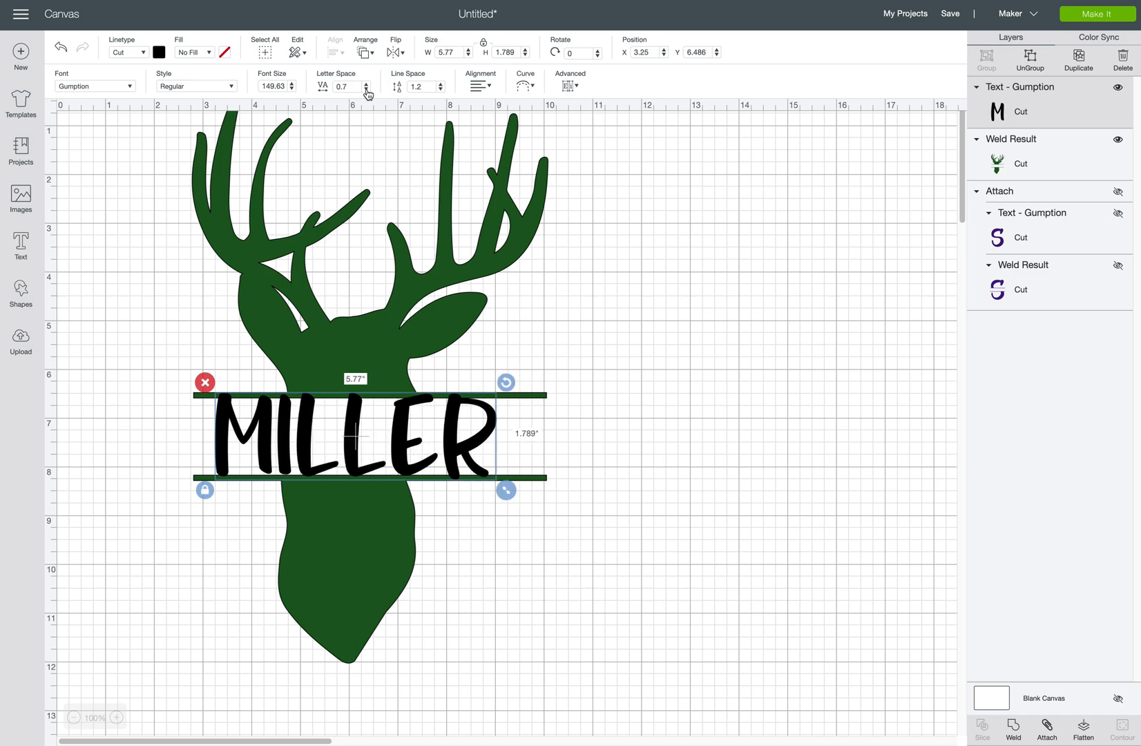
click(366, 83)
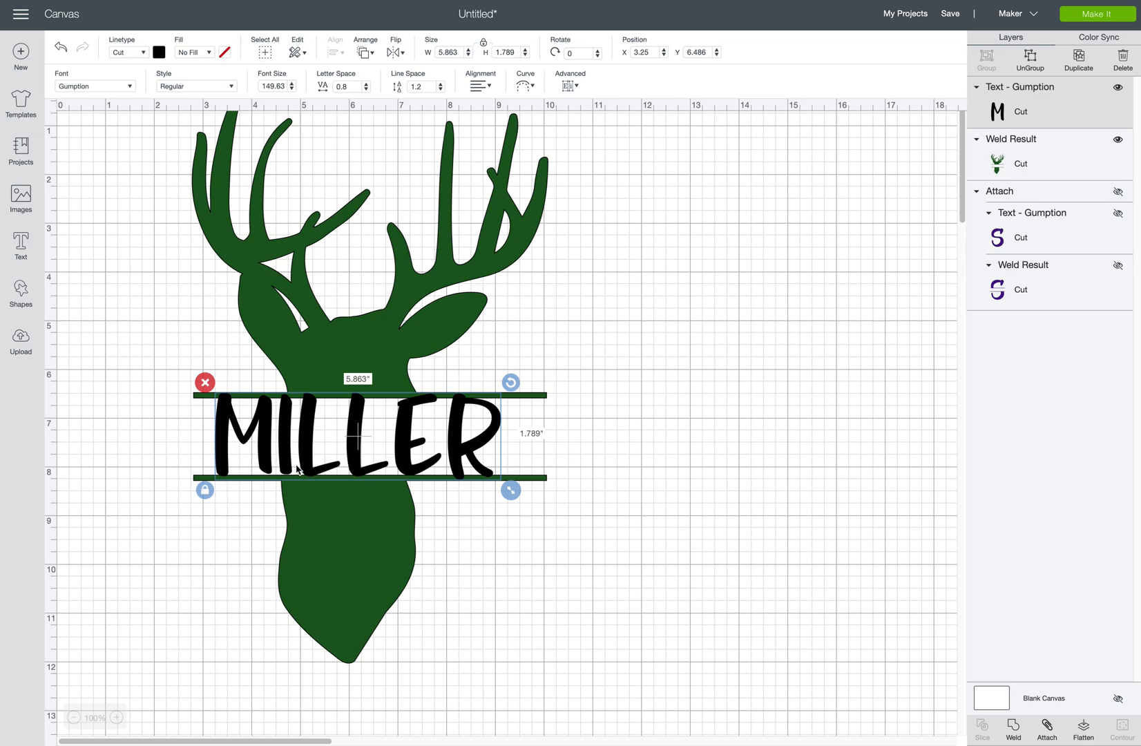
Reposition the narrowed 5.863-inch MILLER snugly between the green bars.
drag(306, 455, 307, 459)
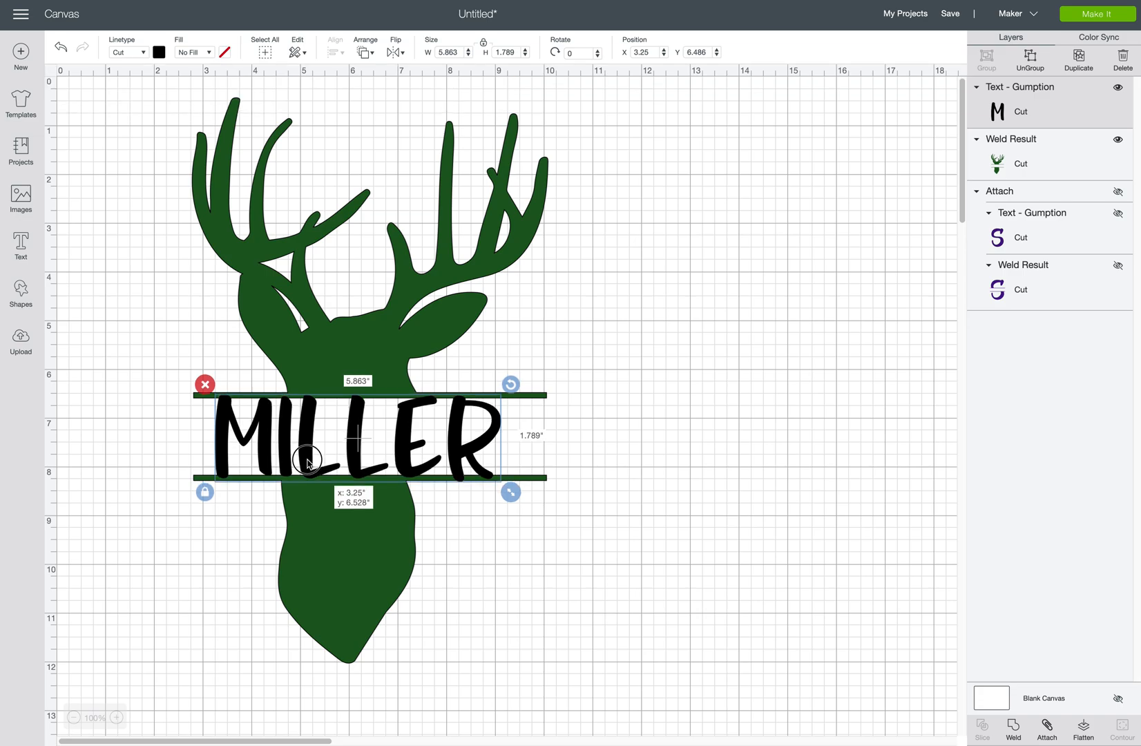
drag(308, 462, 308, 459)
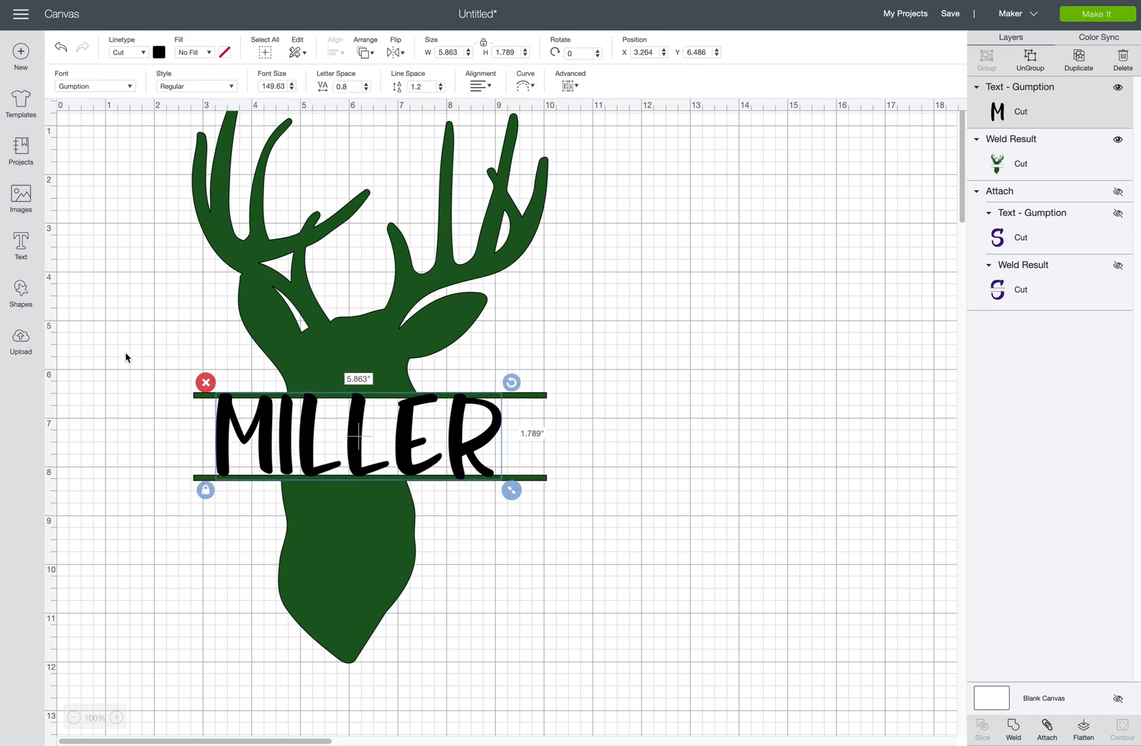
click(125, 354)
drag(135, 180, 605, 699)
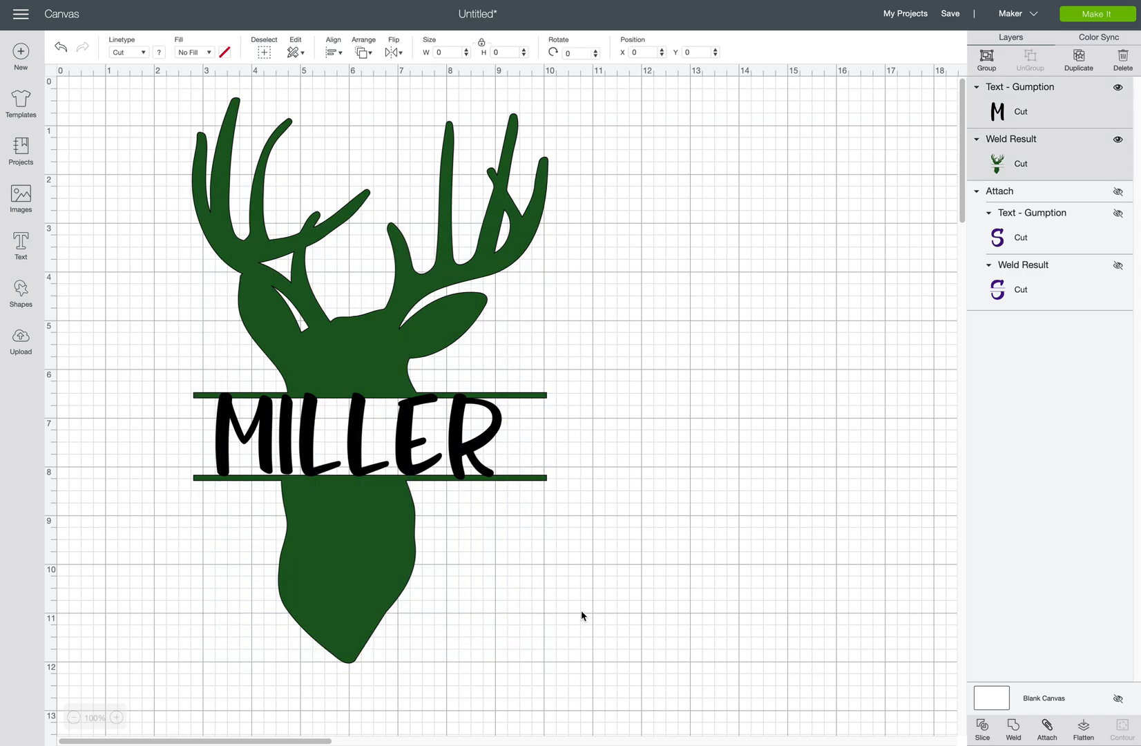
Center MILLER horizontally on the deer between the two bars.
click(333, 52)
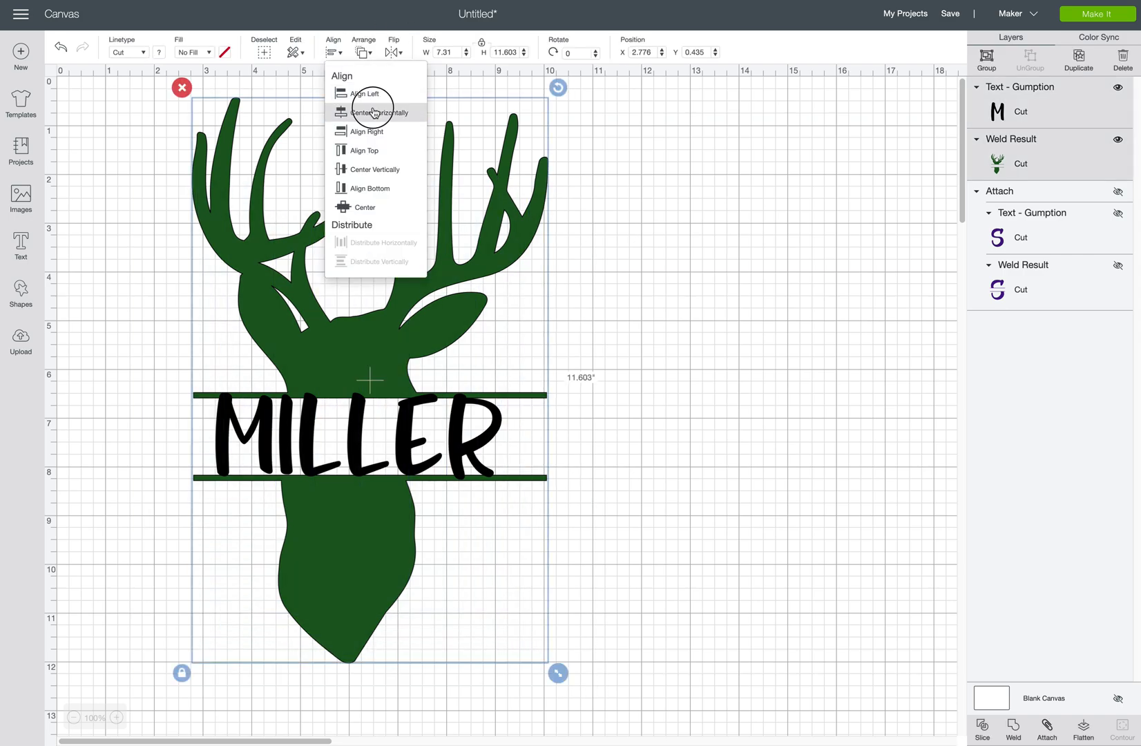
click(373, 112)
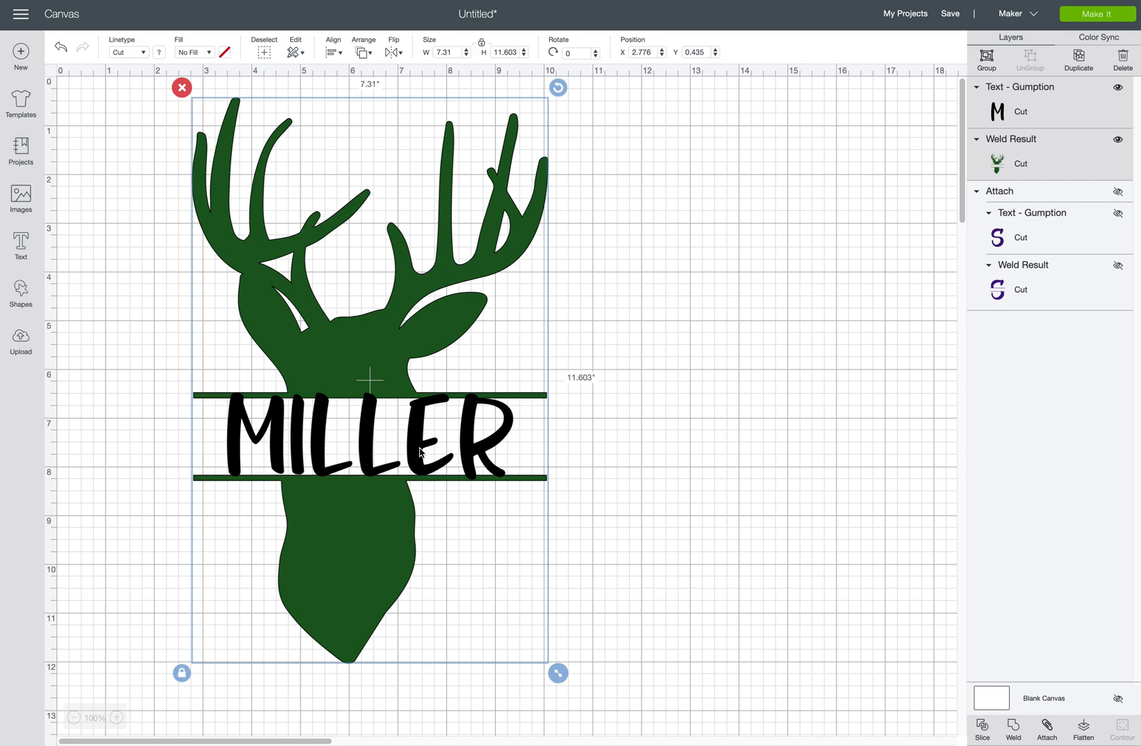
drag(420, 453, 420, 452)
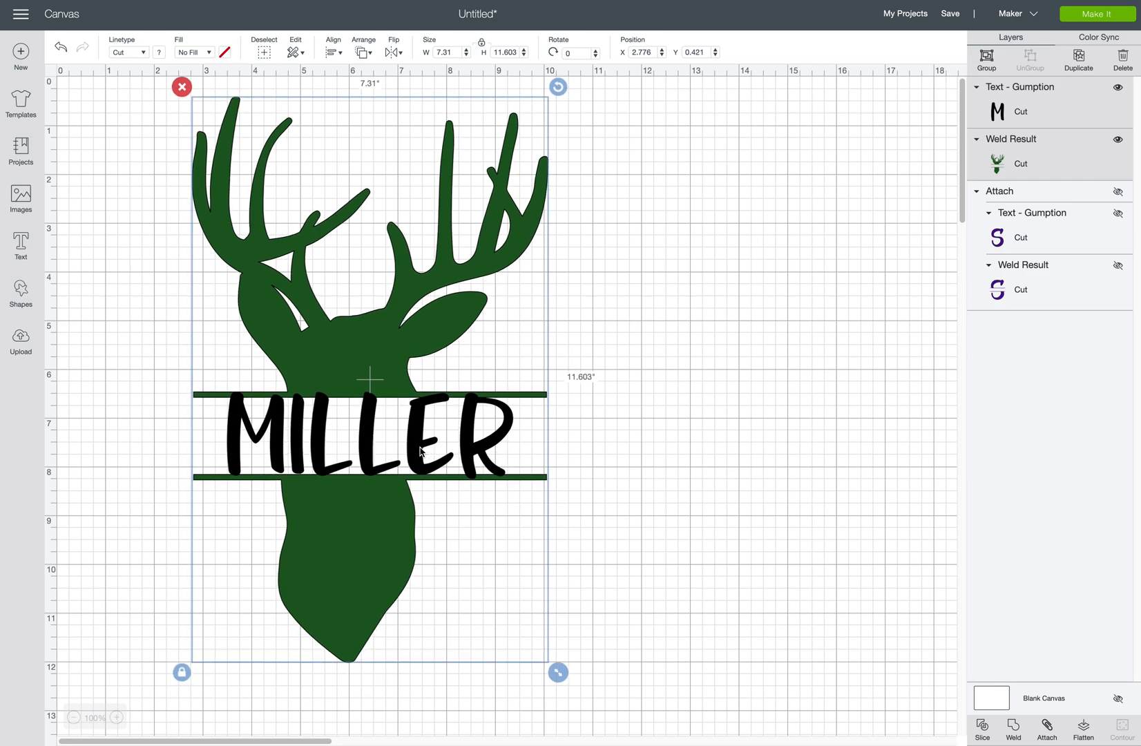
click(600, 428)
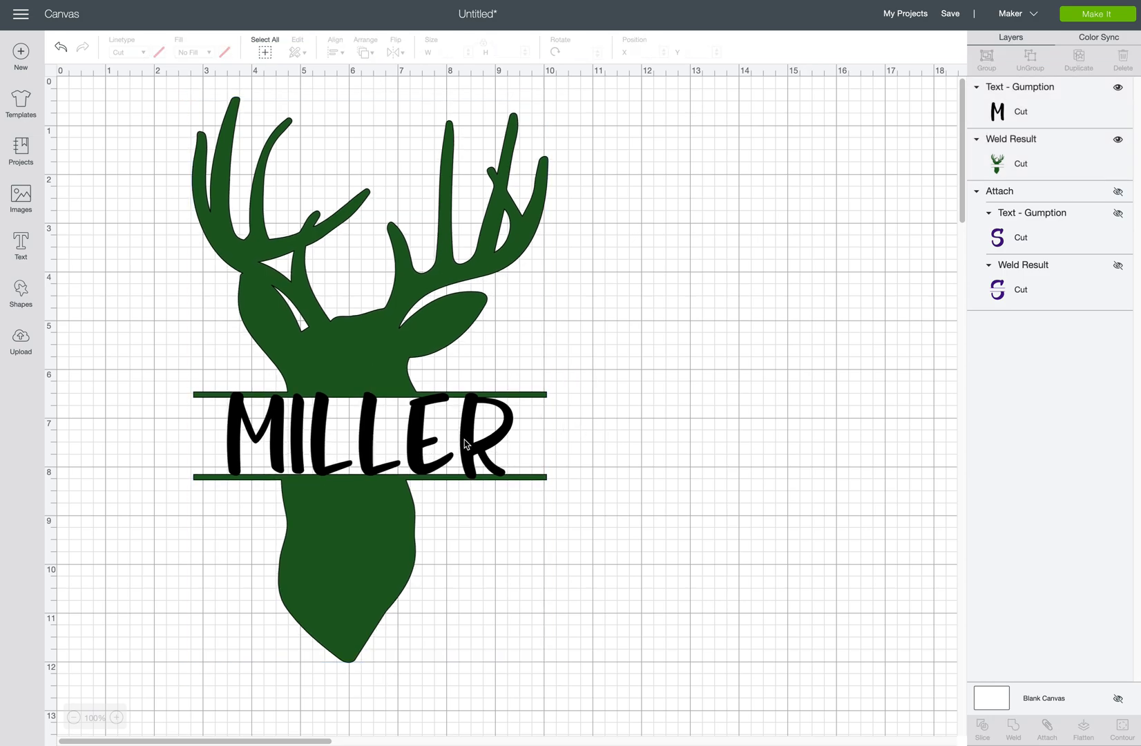
click(422, 447)
drag(421, 447, 415, 445)
drag(133, 140, 608, 660)
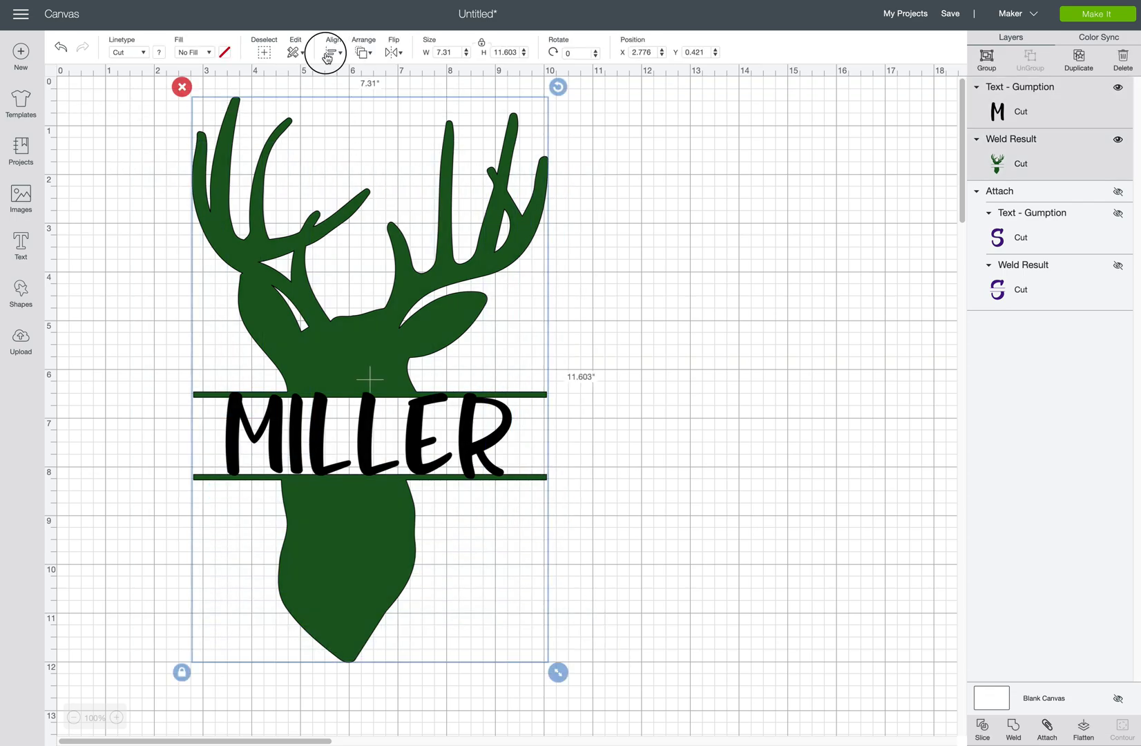
click(328, 58)
click(384, 114)
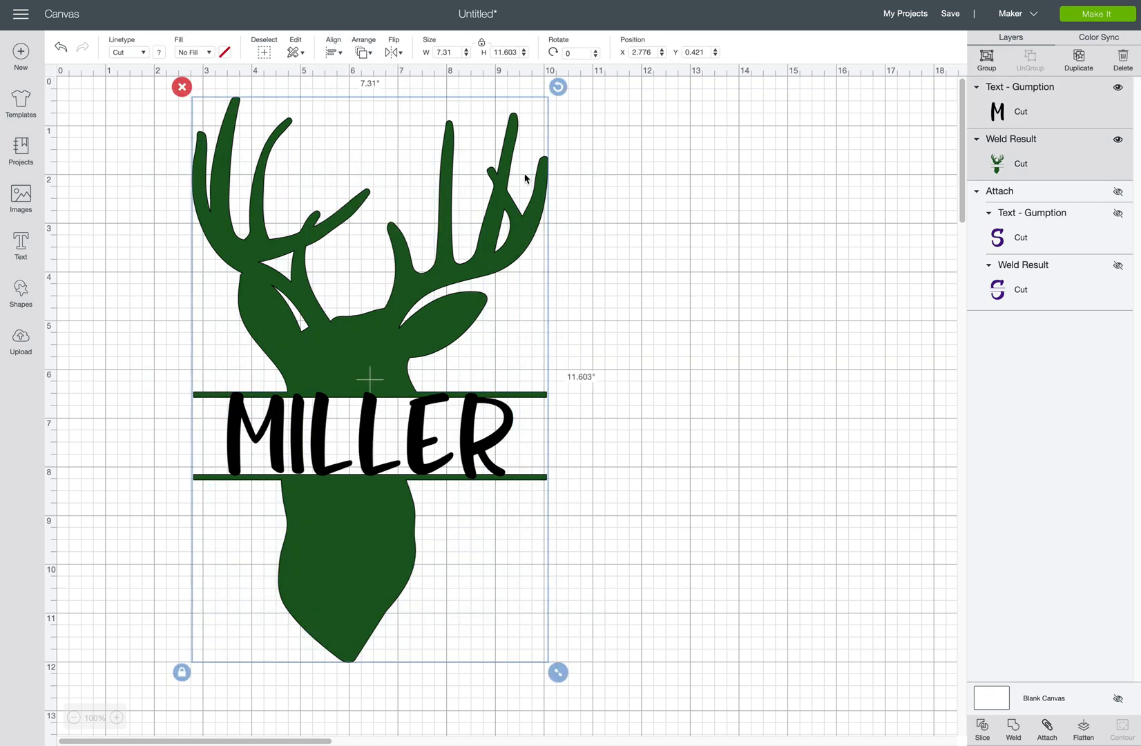
click(660, 343)
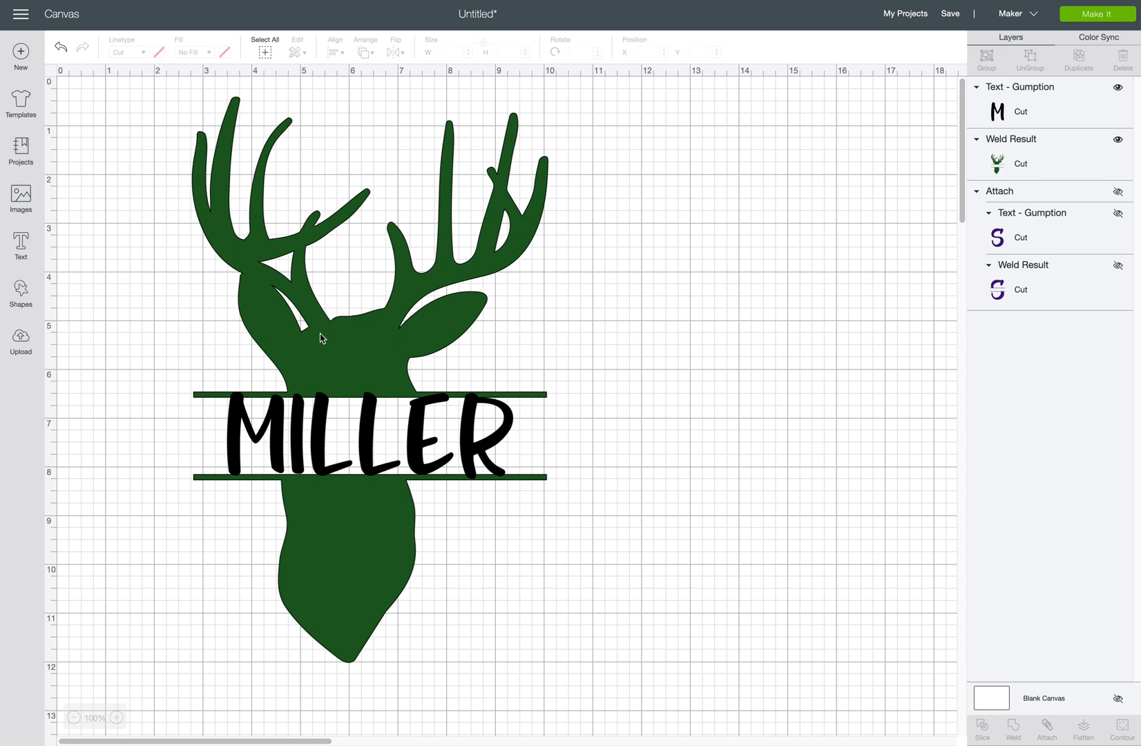
Weld MILLER into the deer, then undo the weld to keep it separate.
drag(154, 117, 626, 682)
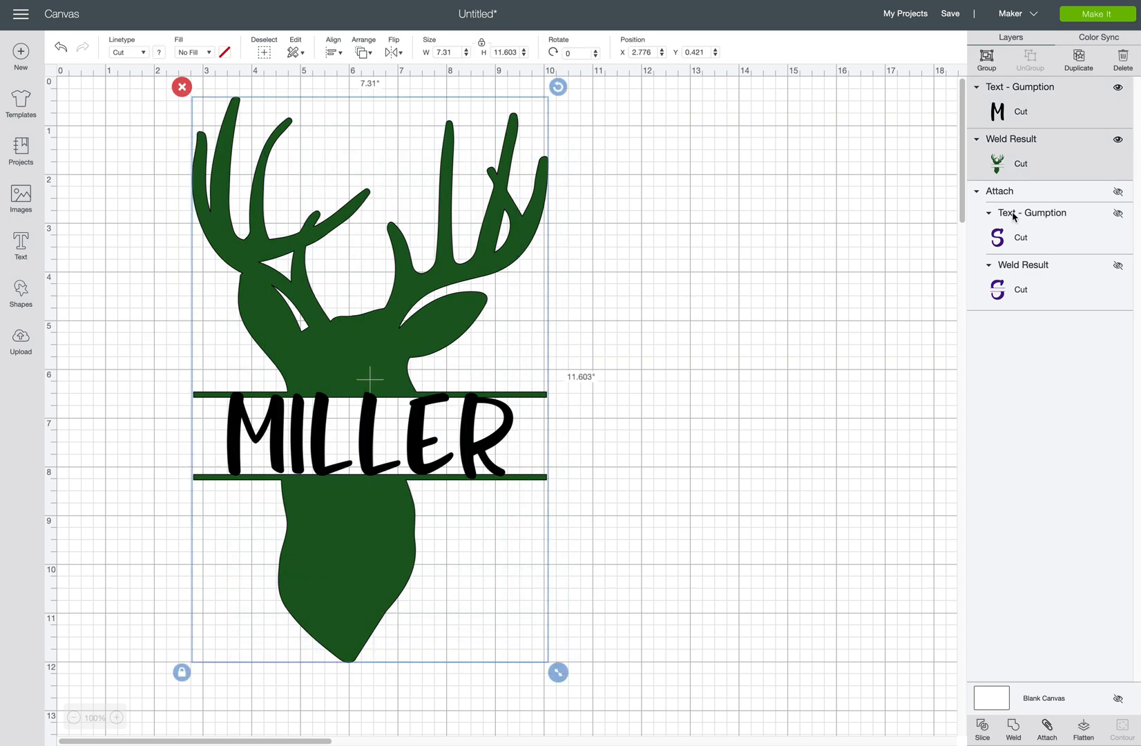
click(1013, 727)
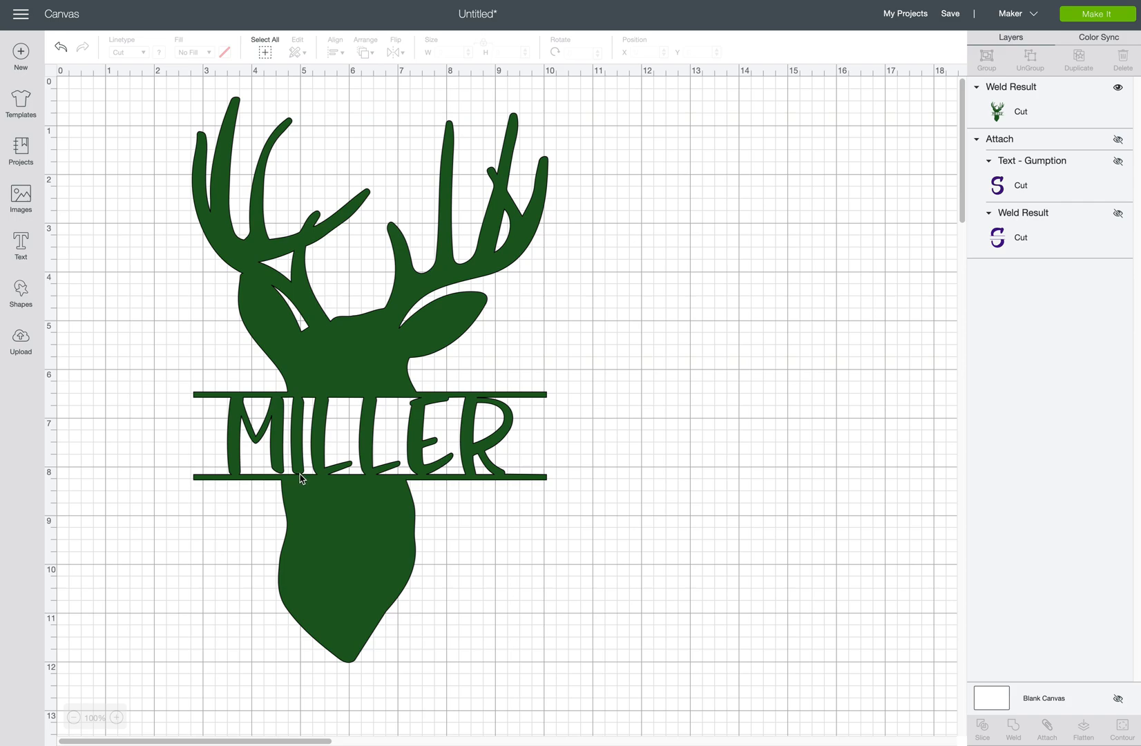
click(61, 48)
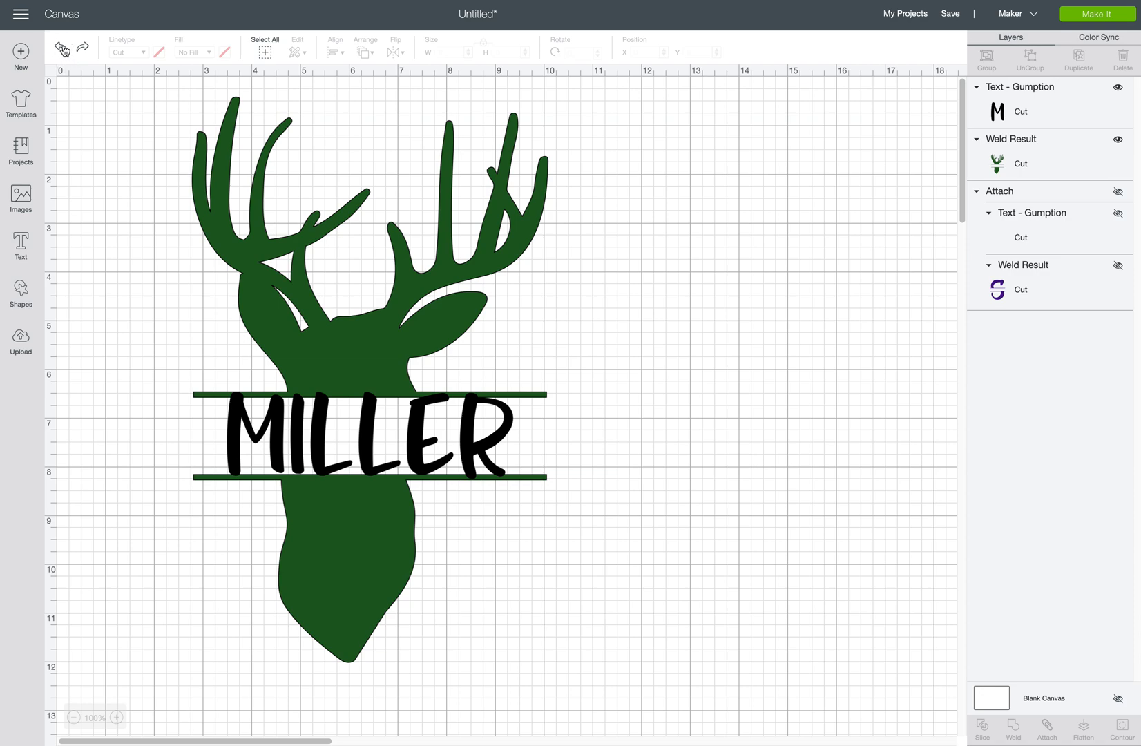
Unlock MILLER's proportions and slightly resize it to fit between the bars.
click(328, 475)
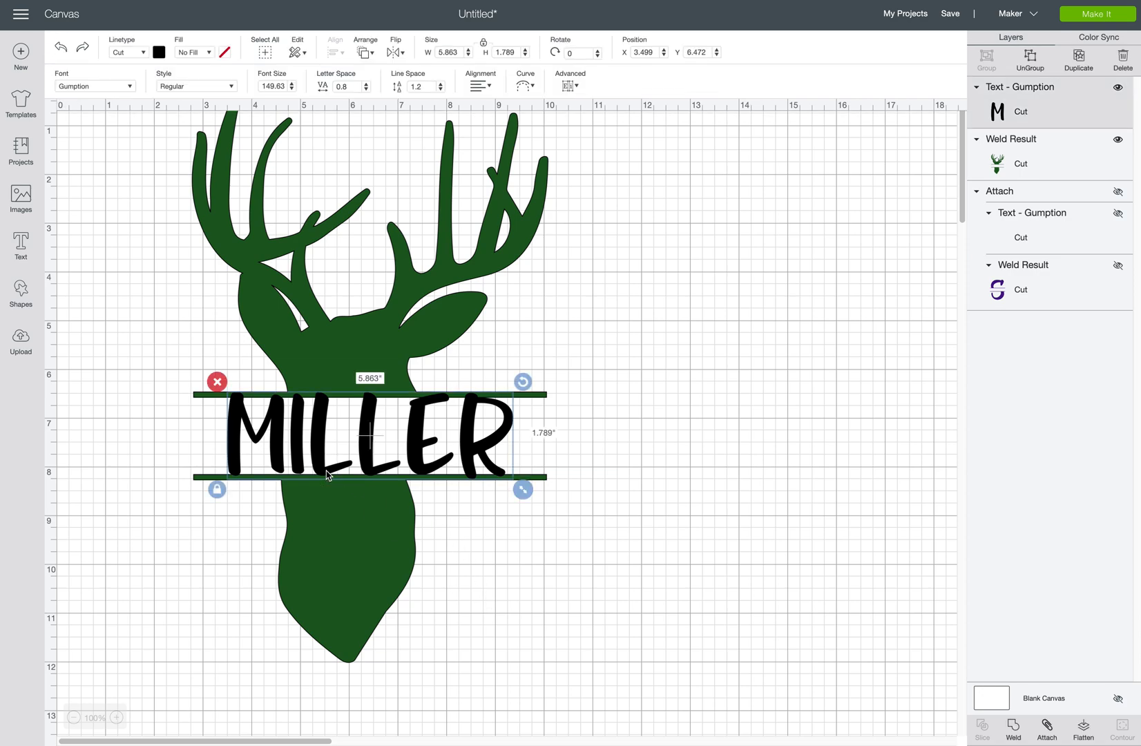
click(216, 490)
drag(524, 490, 525, 495)
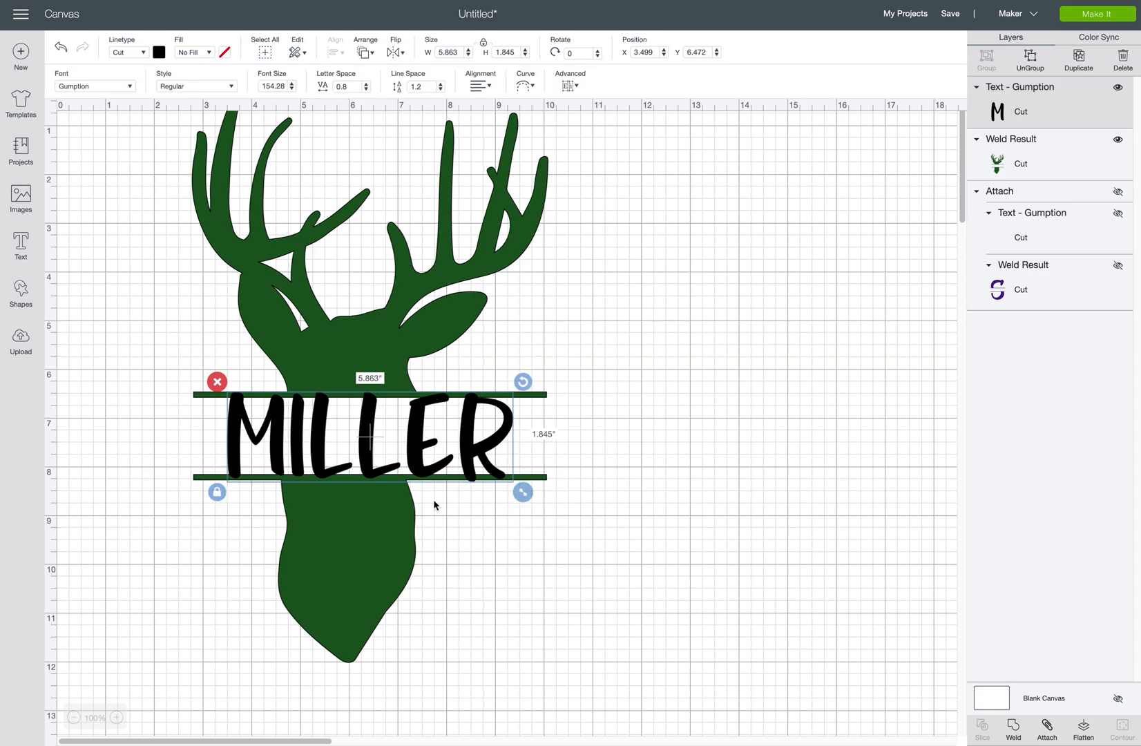
mouse_move(522, 491)
mouse_down()
mouse_move(504, 484)
mouse_move(517, 490)
mouse_up()
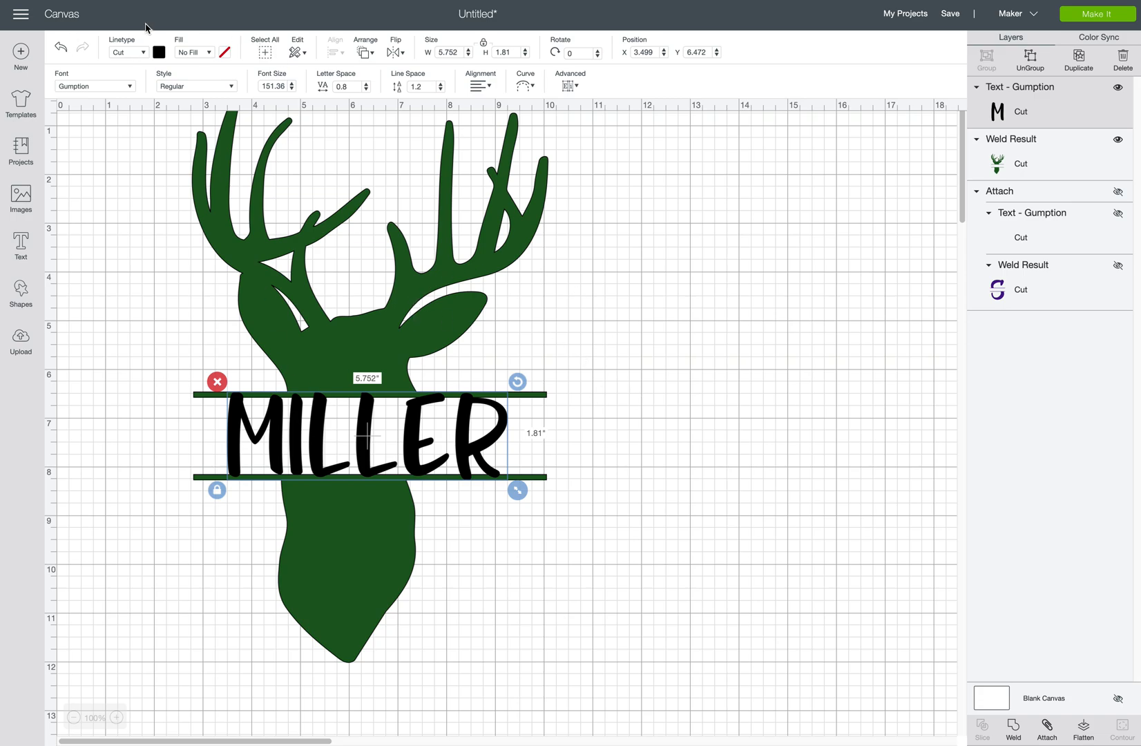
Center MILLER horizontally on the deer and weld them into one shape.
drag(170, 191, 581, 645)
click(334, 52)
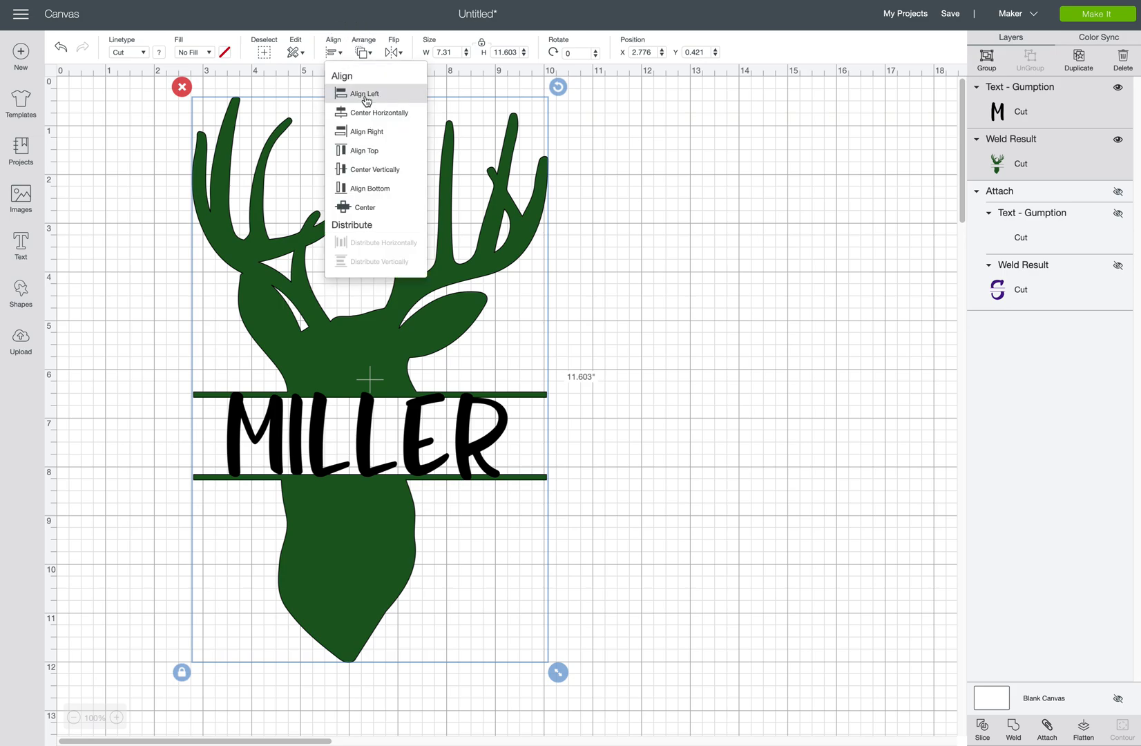
click(373, 113)
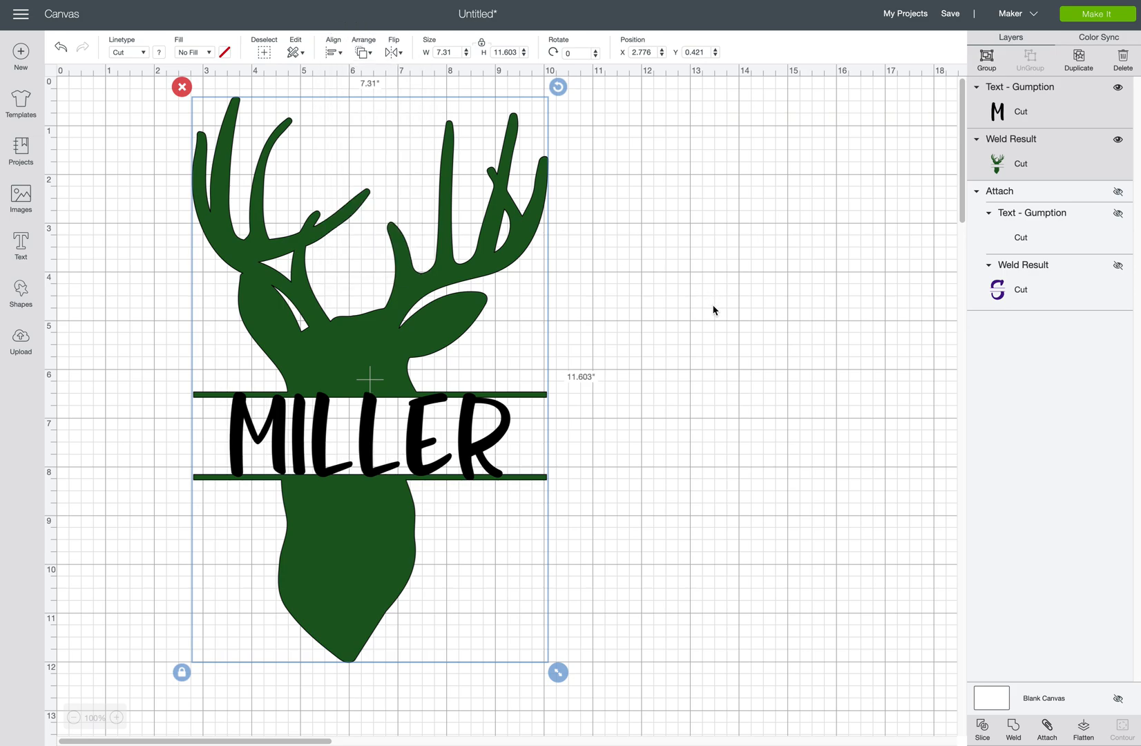
click(1013, 731)
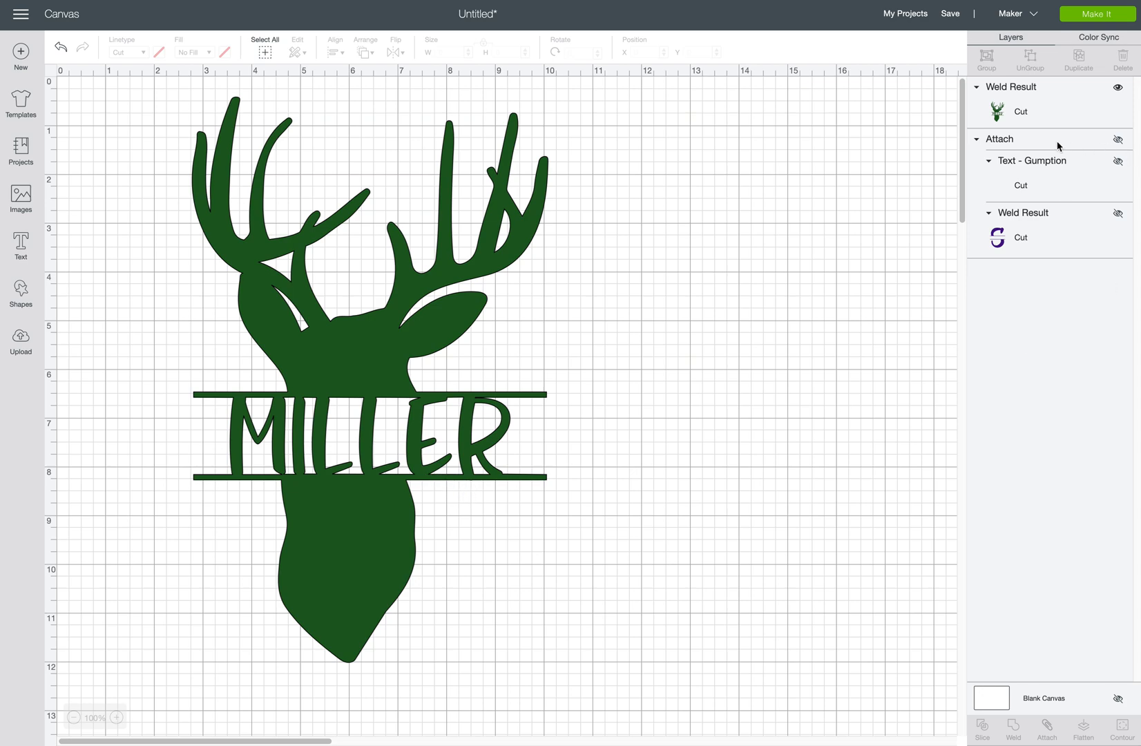
click(1009, 107)
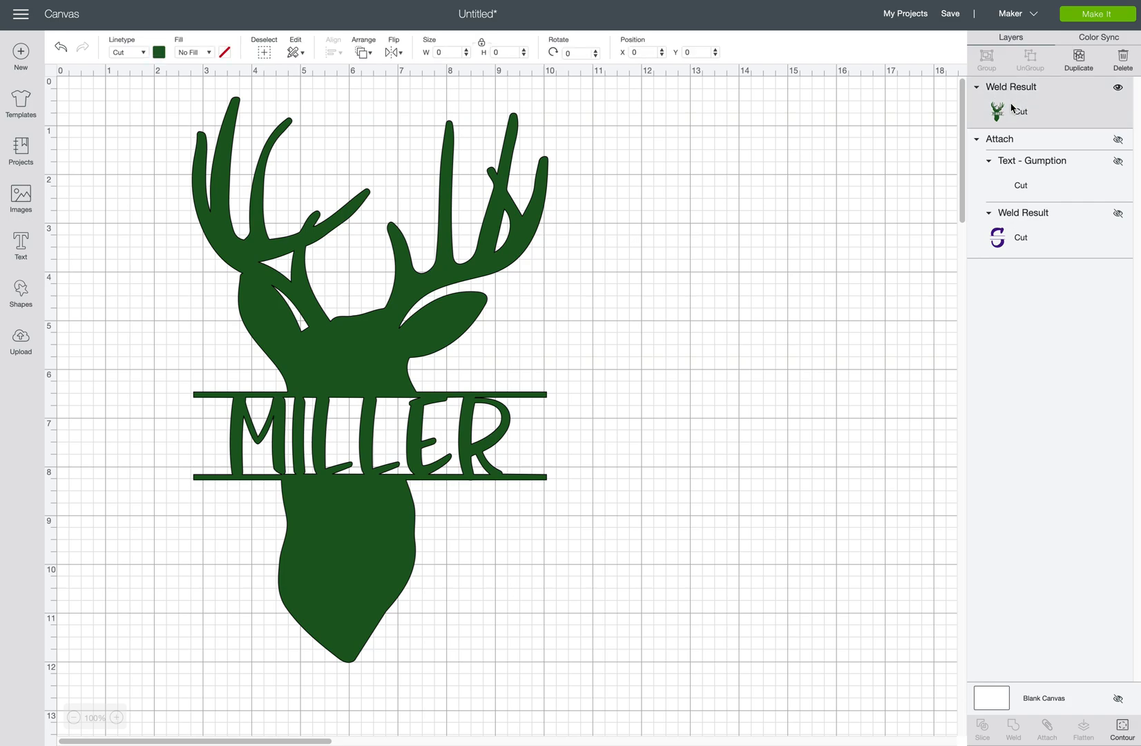
click(1098, 15)
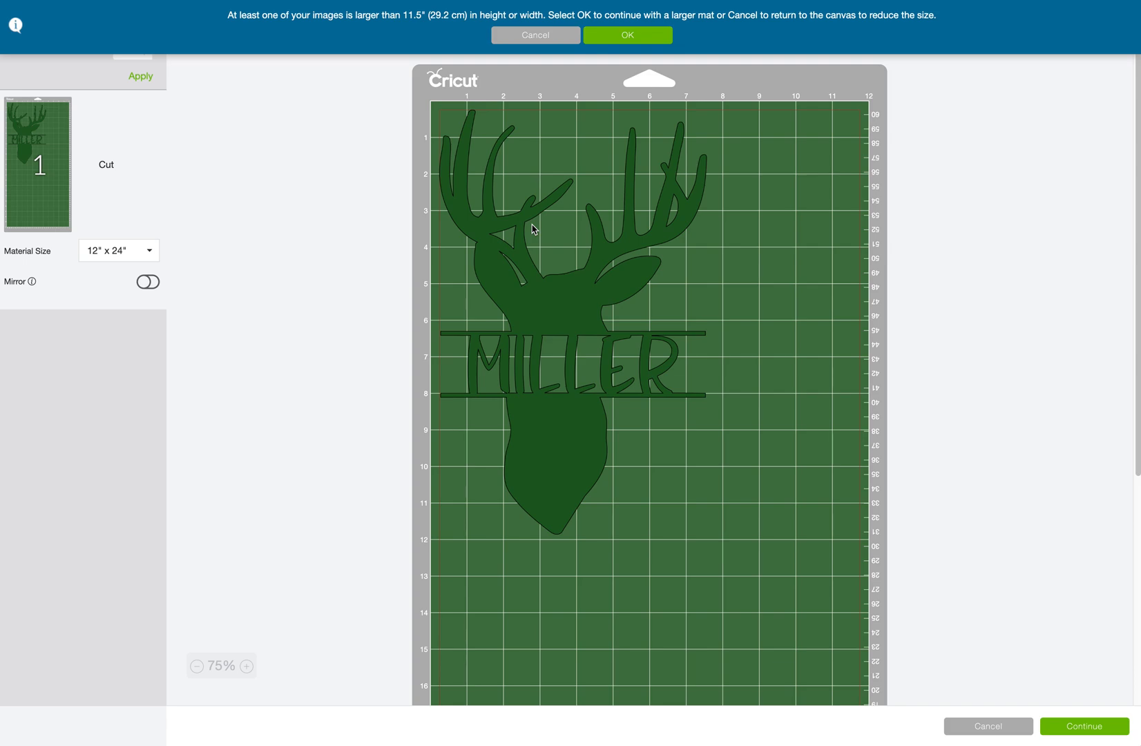
click(535, 36)
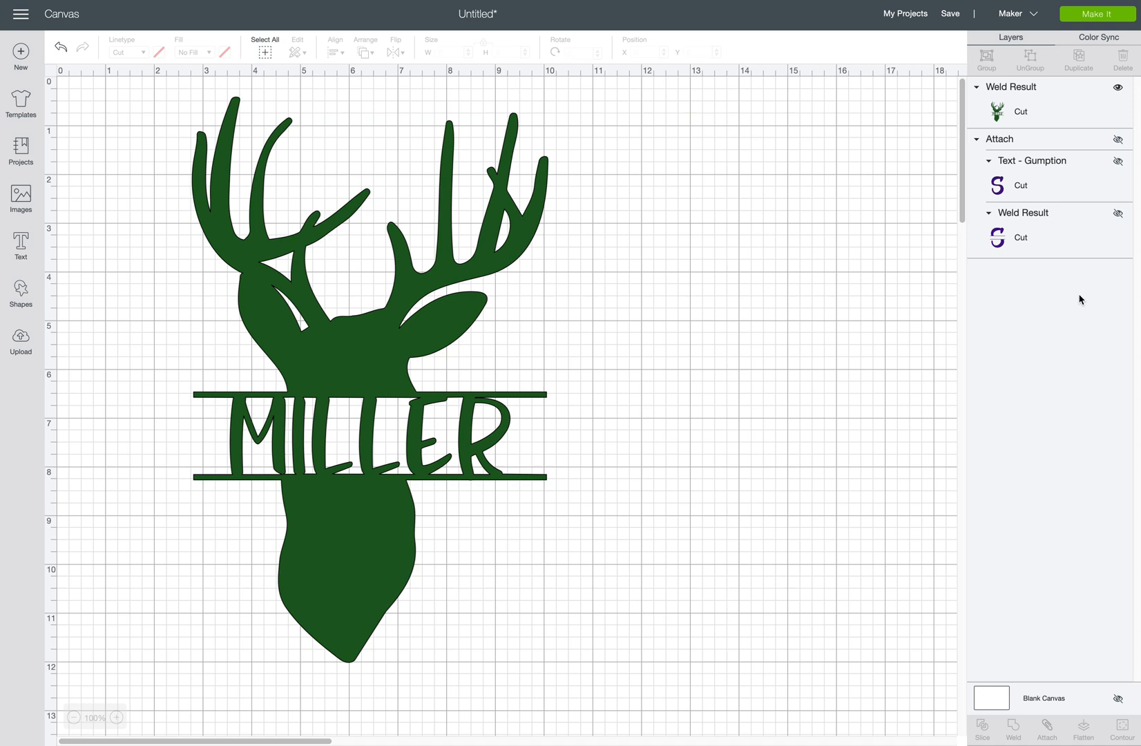
Undo the weld so MILLER and the green deer become separate layers again.
click(61, 47)
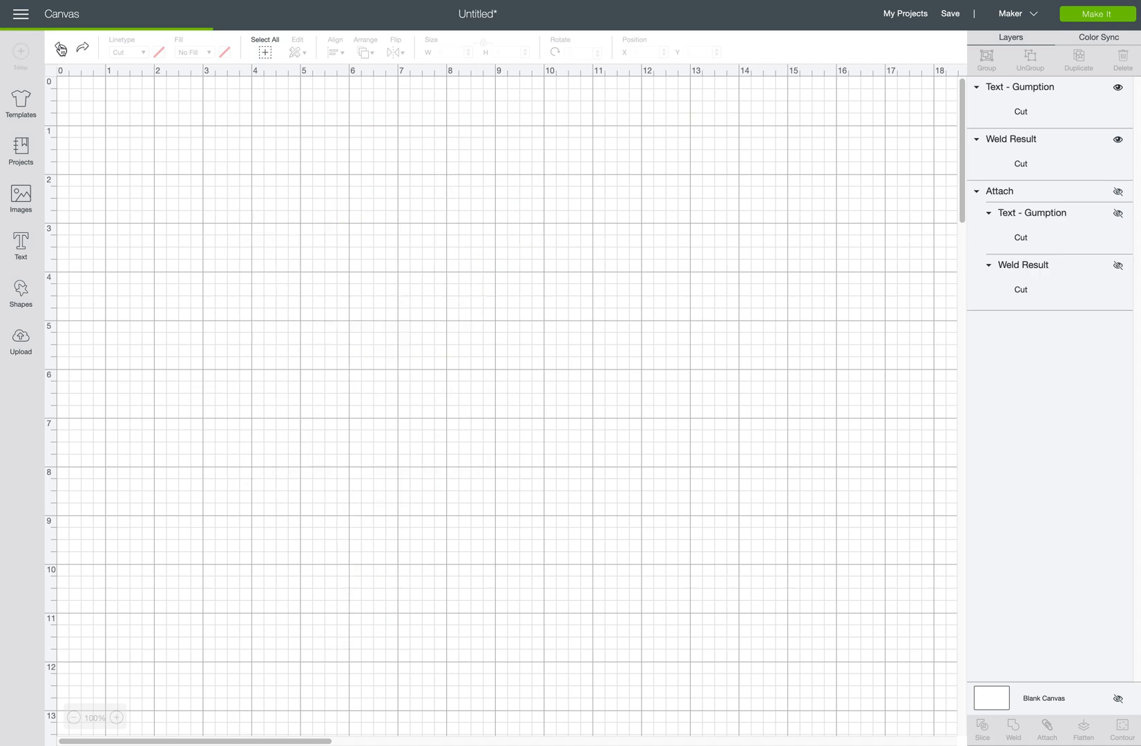